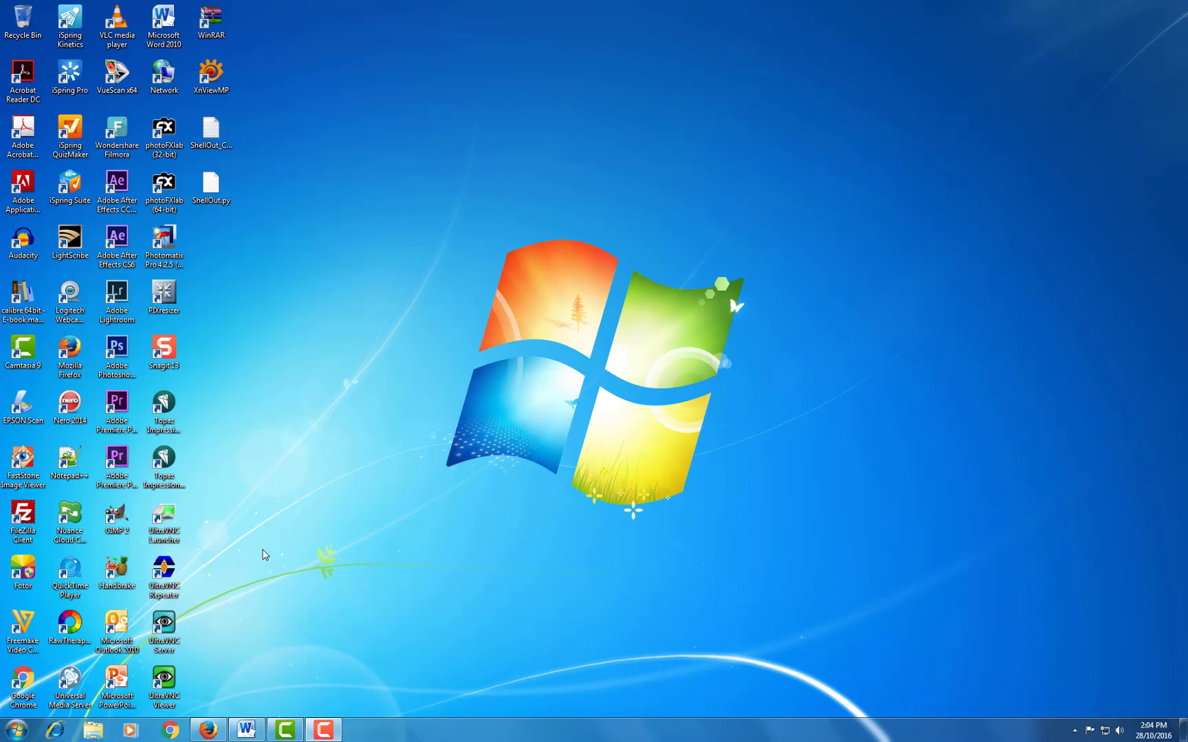
- Start GIMP and open 006_result.jpg from the NIK_With_GIMP folder inside Pictures
{"action": "double_click", "coordinate": [103, 520]}
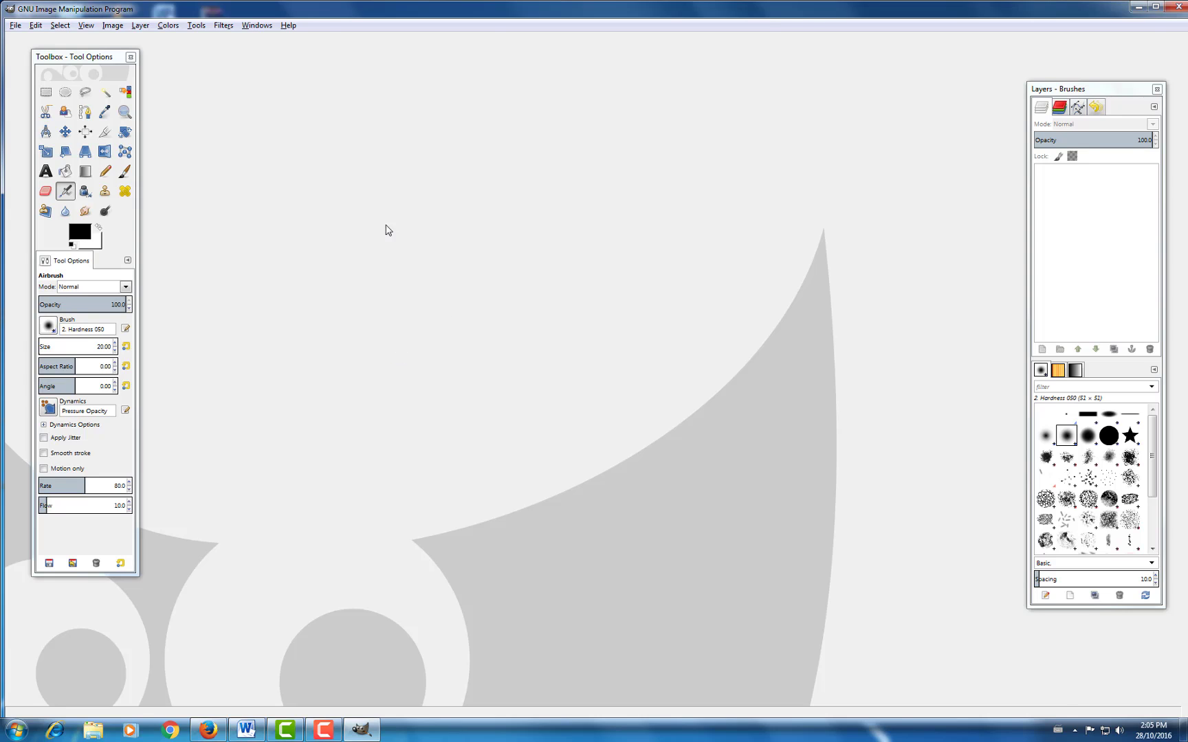
{"action": "left_click", "coordinate": [14, 27]}
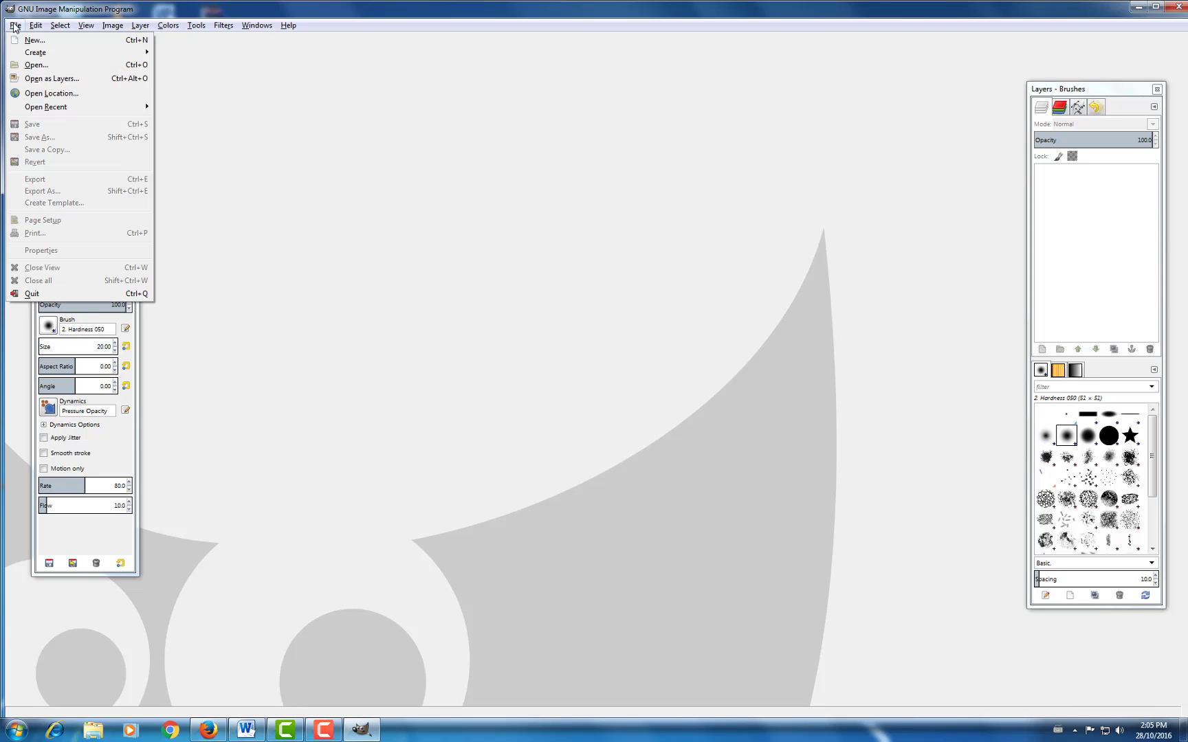
{"action": "left_click", "coordinate": [38, 67]}
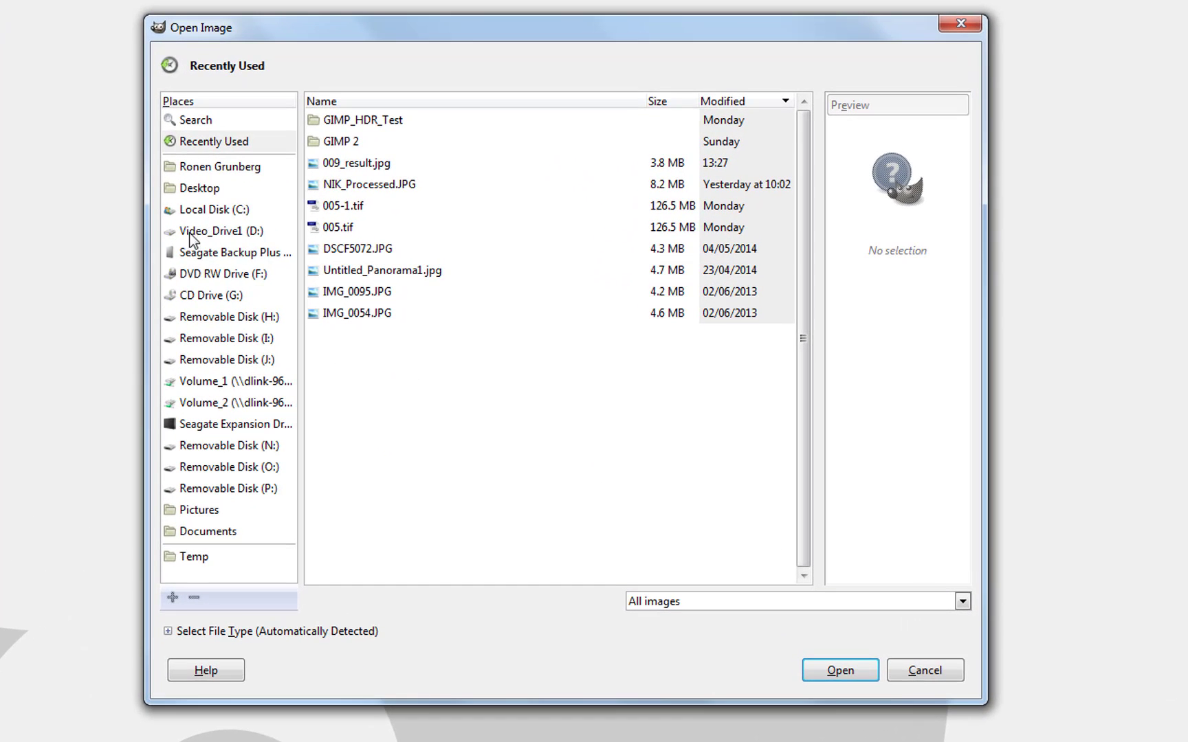
{"action": "left_click", "coordinate": [232, 168]}
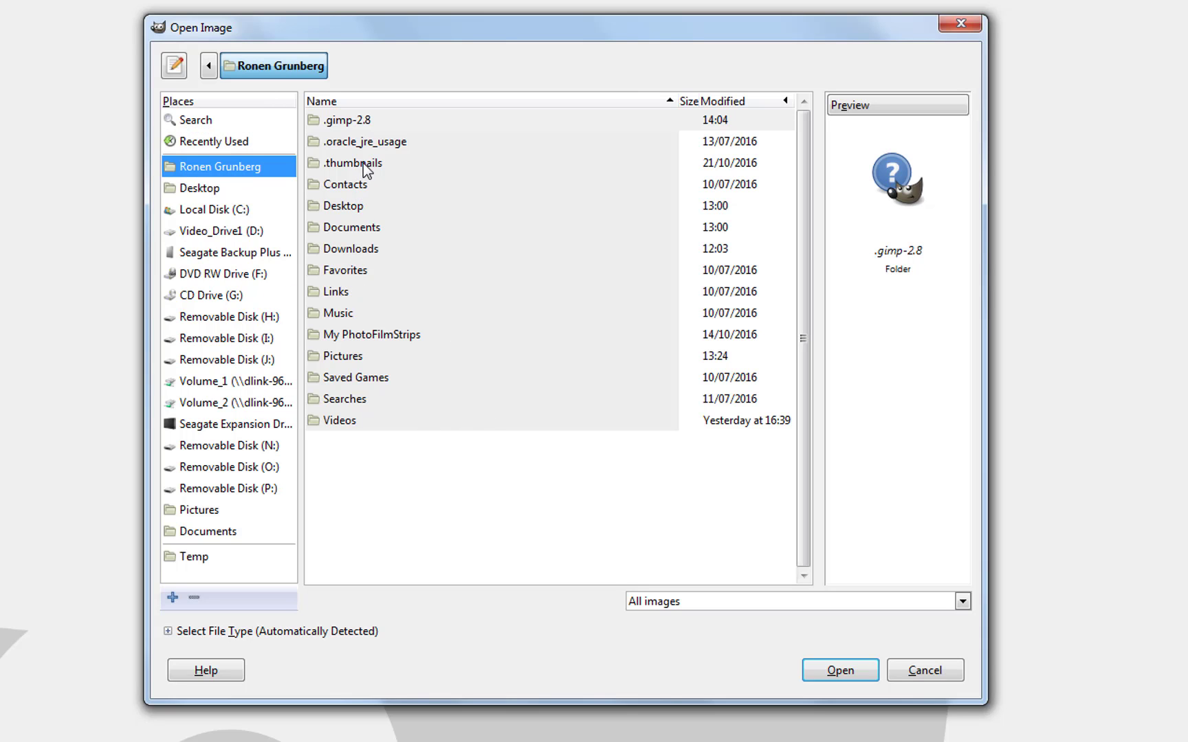
{"action": "double_click", "coordinate": [349, 356]}
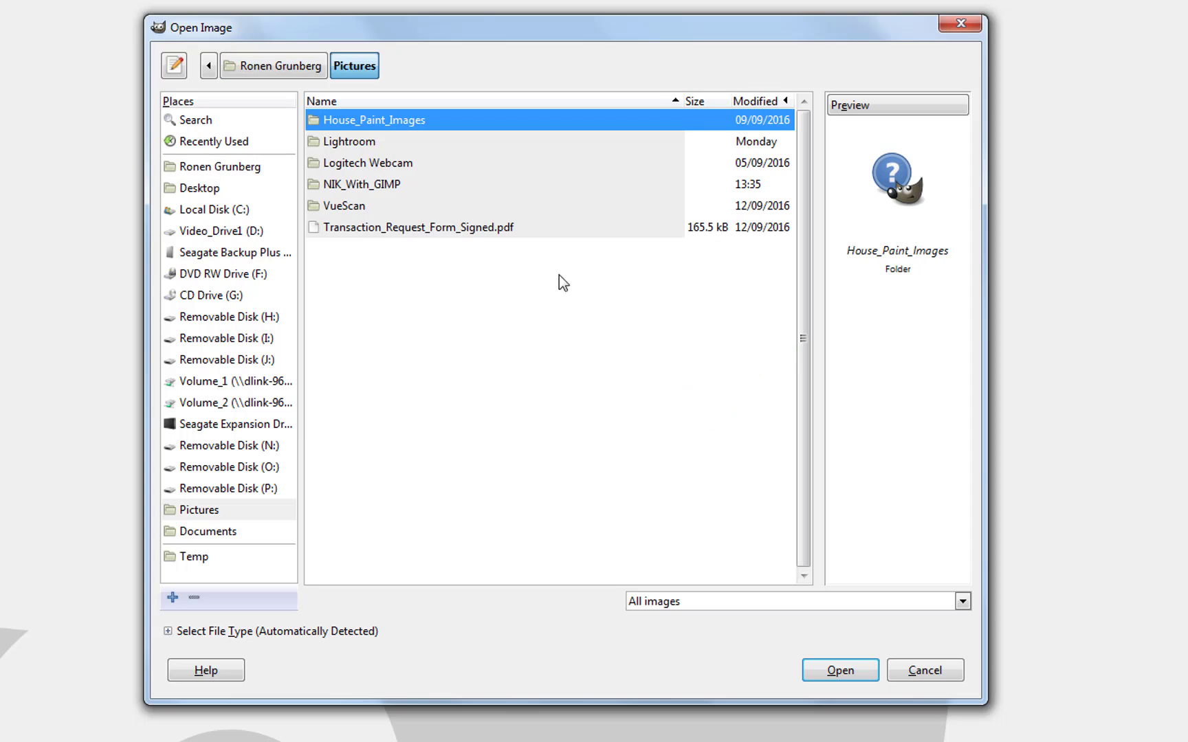
{"action": "double_click", "coordinate": [365, 187]}
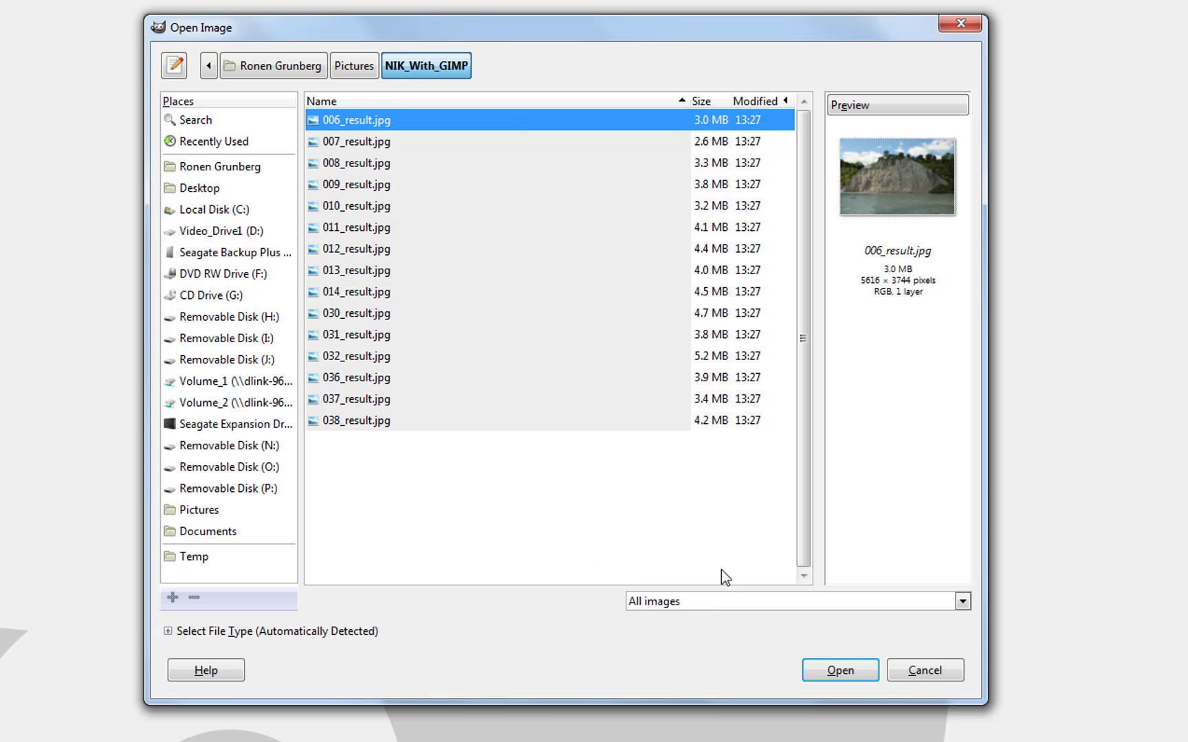
{"action": "left_click", "coordinate": [851, 671]}
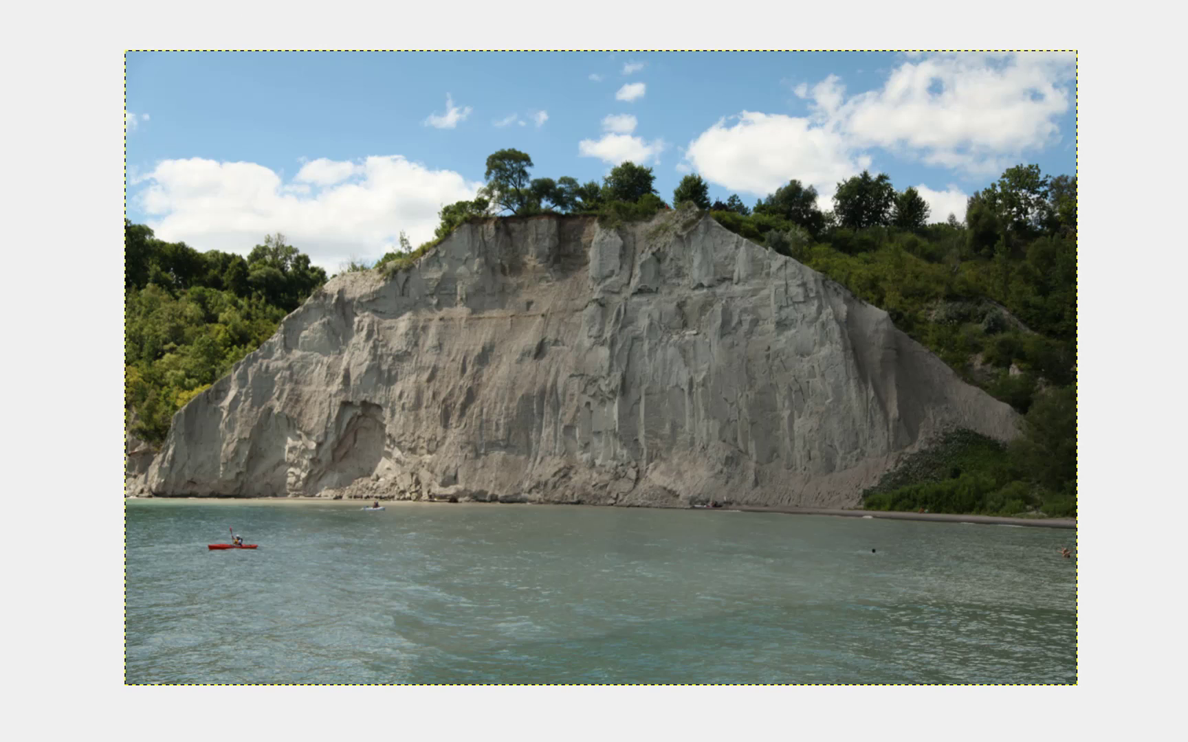
- Send the cliff photo as a new layer from visible to Silver Efex Pro 2 with the ShellOut filter
{"action": "left_click", "coordinate": [33, 0]}
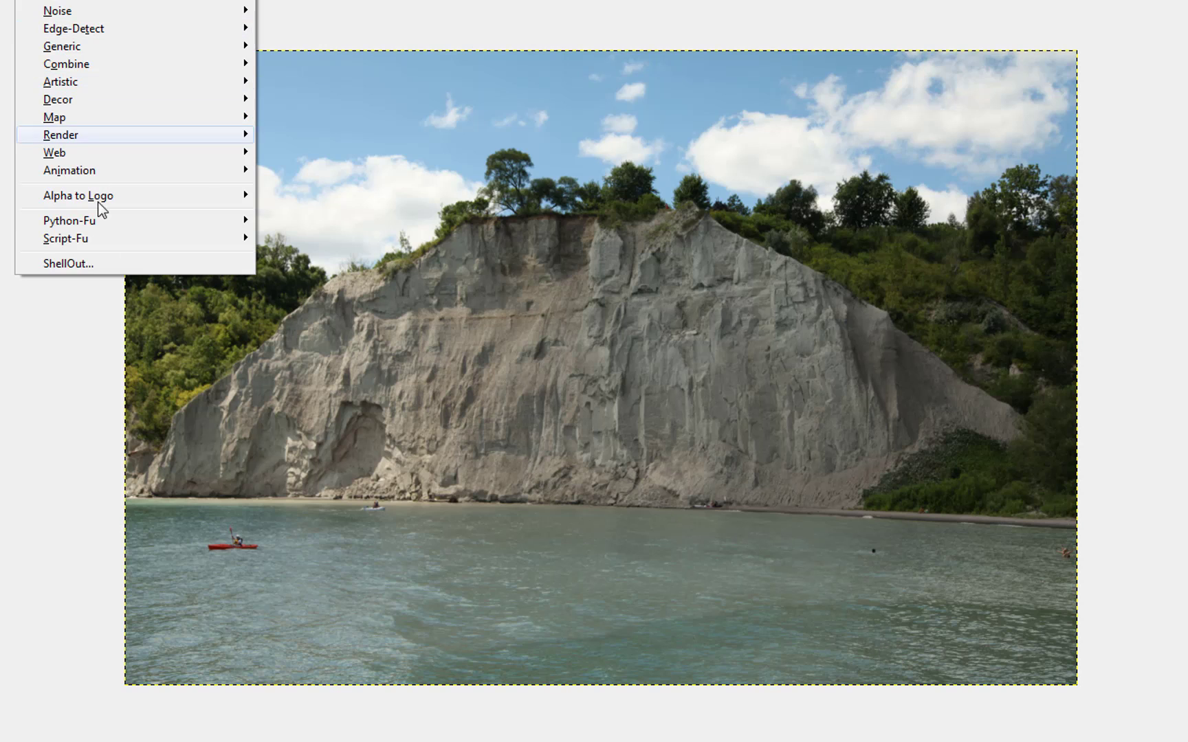
{"action": "left_click", "coordinate": [74, 266]}
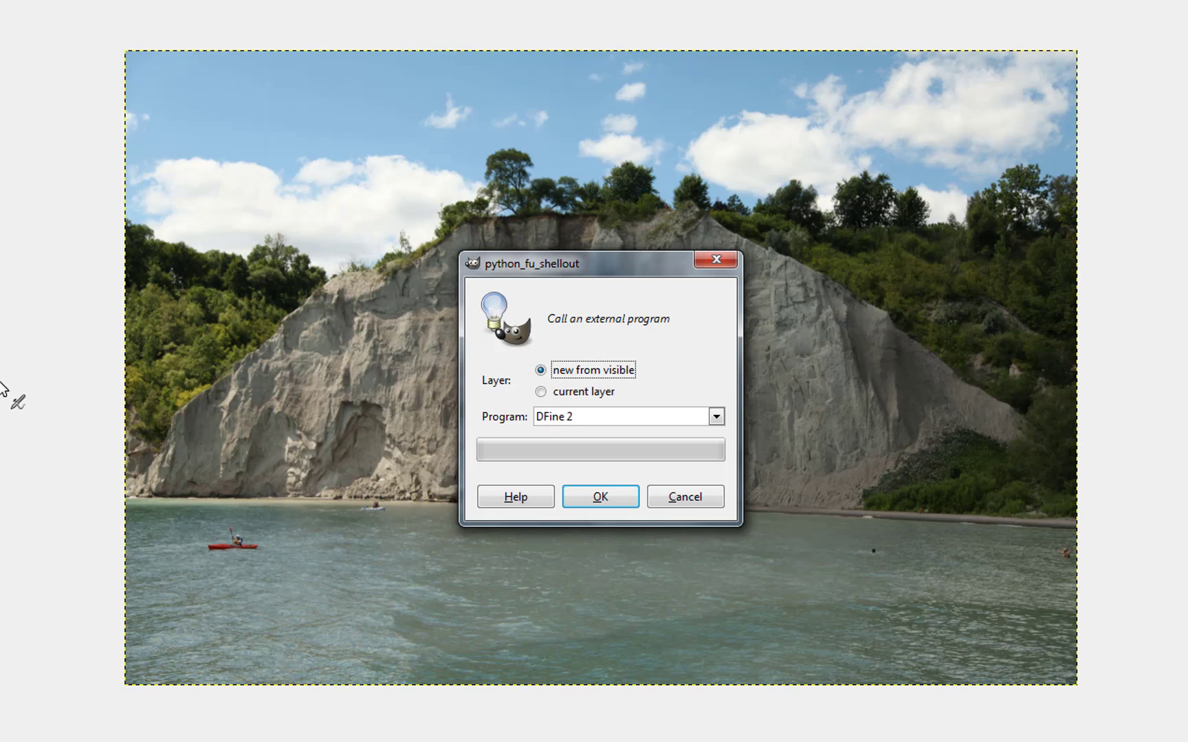
{"action": "left_click", "coordinate": [715, 417]}
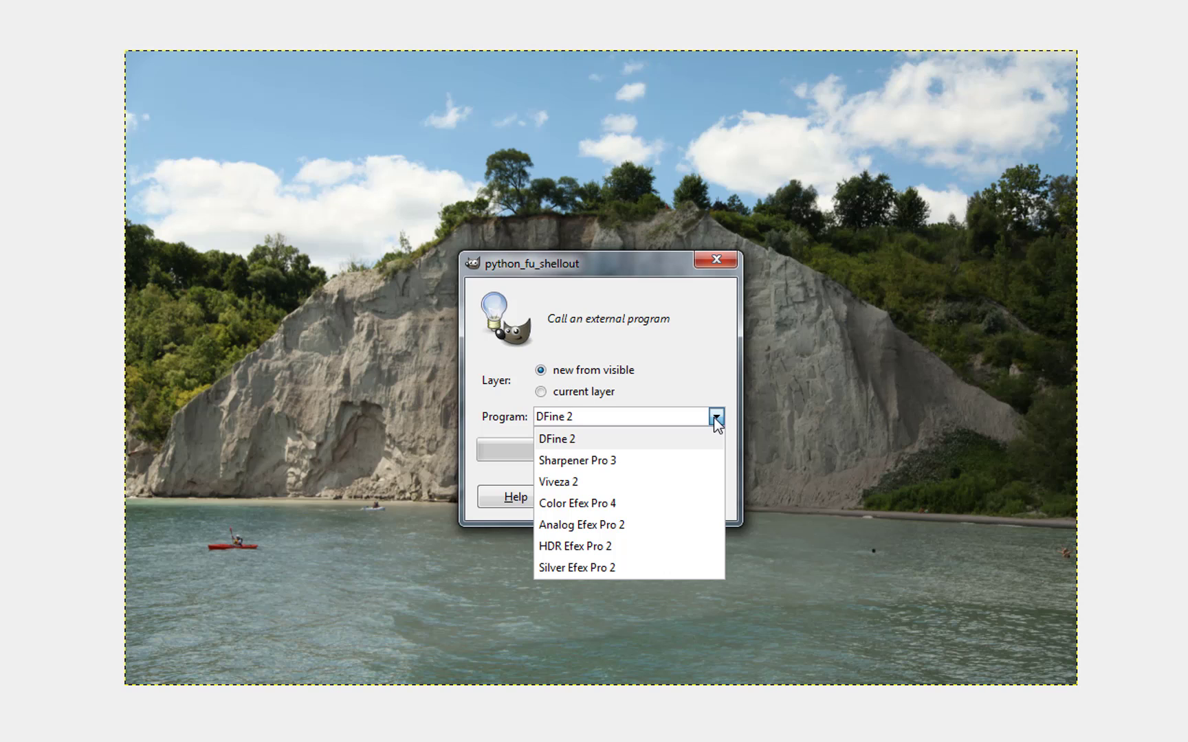
{"action": "left_click", "coordinate": [597, 565]}
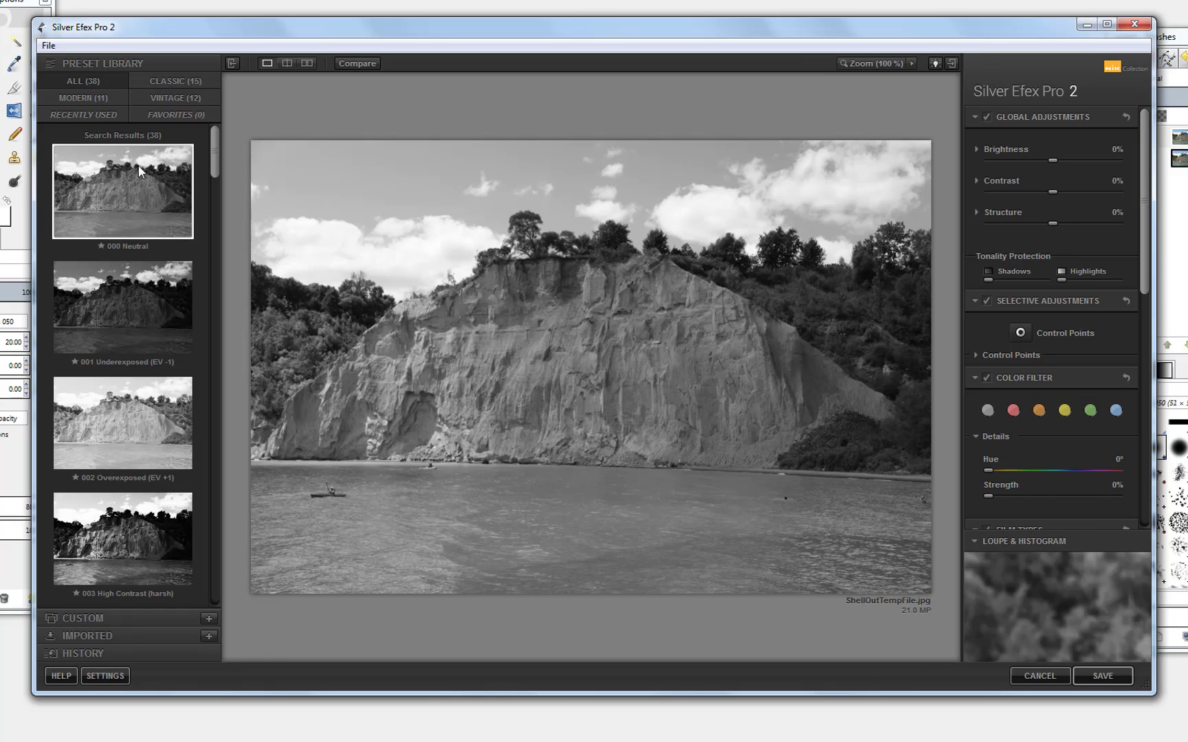
- Apply the 005 High Structure (harsh) preset and set Contrast to 25% and Structure to 55%
{"action": "left_click_drag", "start_coordinate": [214, 164], "coordinate": [217, 195]}
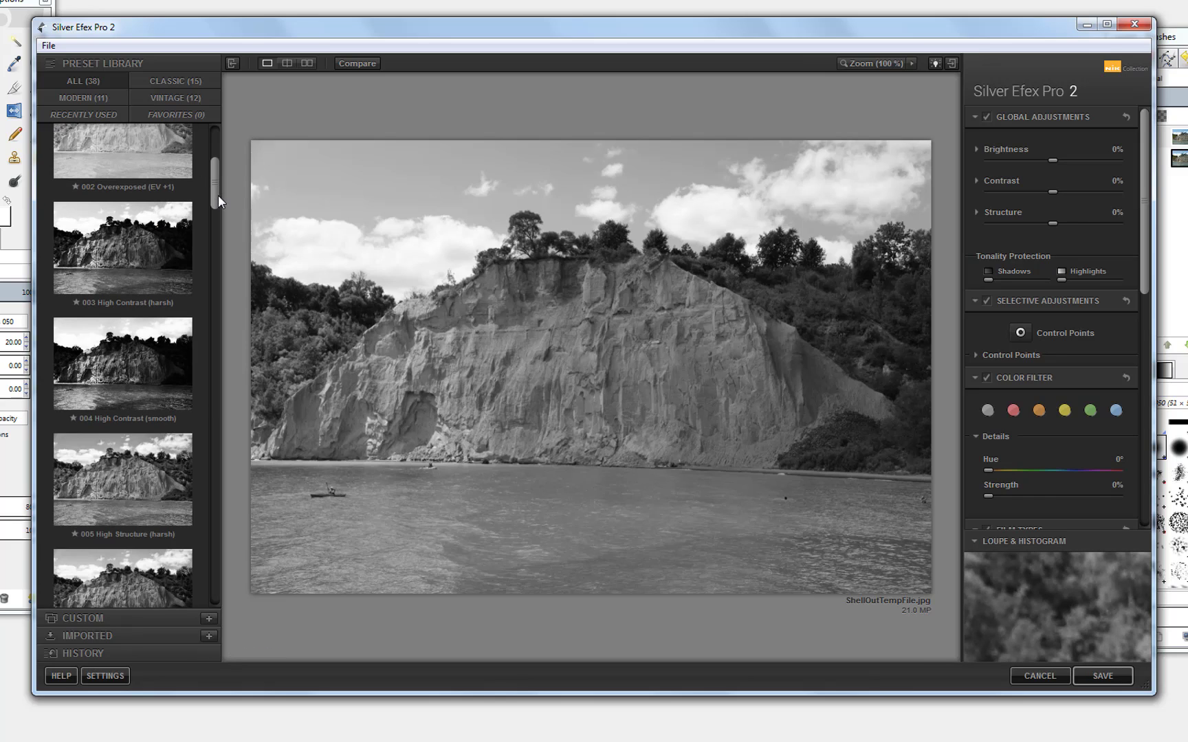
{"action": "left_click", "coordinate": [112, 480]}
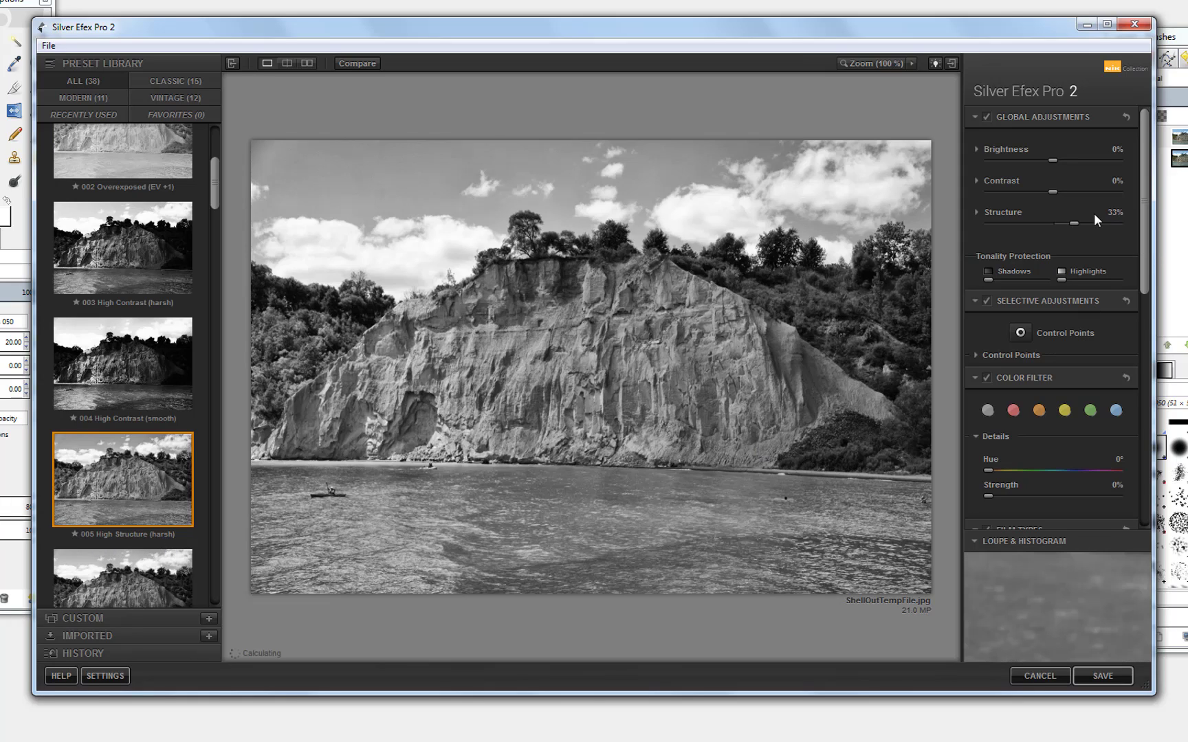
{"action": "left_click_drag", "start_coordinate": [1052, 192], "coordinate": [1068, 193]}
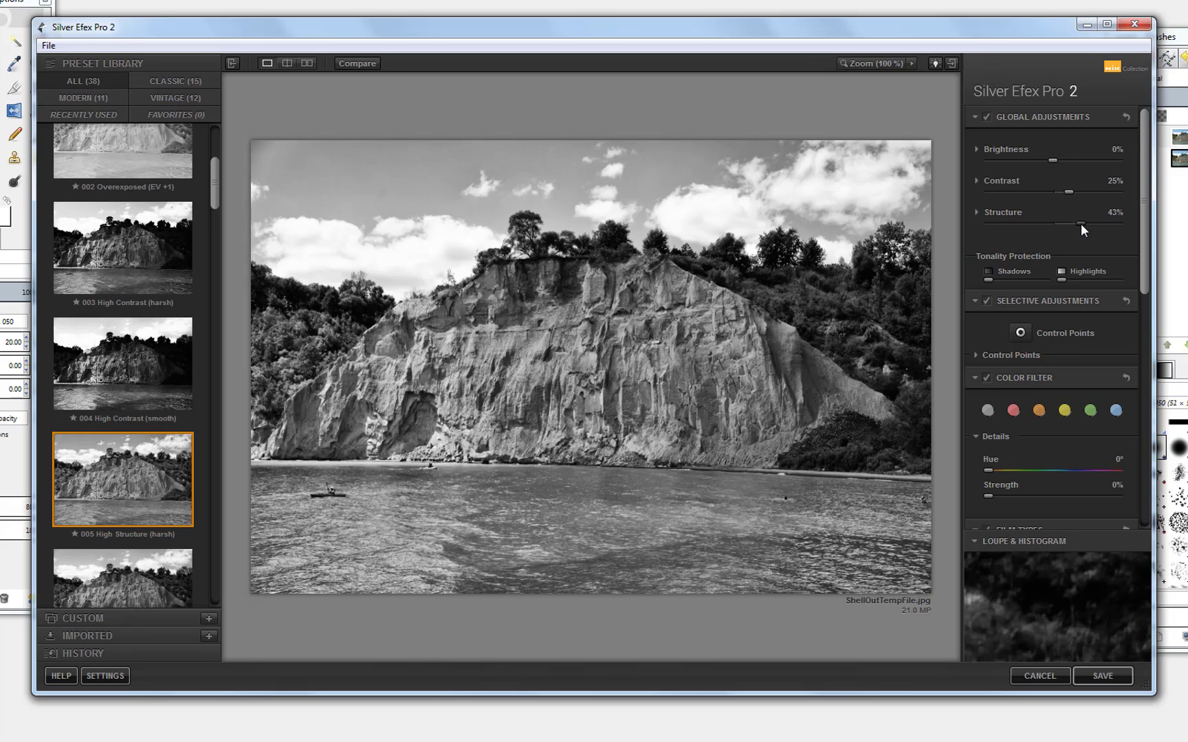
{"action": "left_click_drag", "start_coordinate": [1080, 223], "coordinate": [1089, 223]}
- Apply Coffee toning number 13 in the finishing adjustments
{"action": "left_click_drag", "start_coordinate": [1145, 256], "coordinate": [1142, 436]}
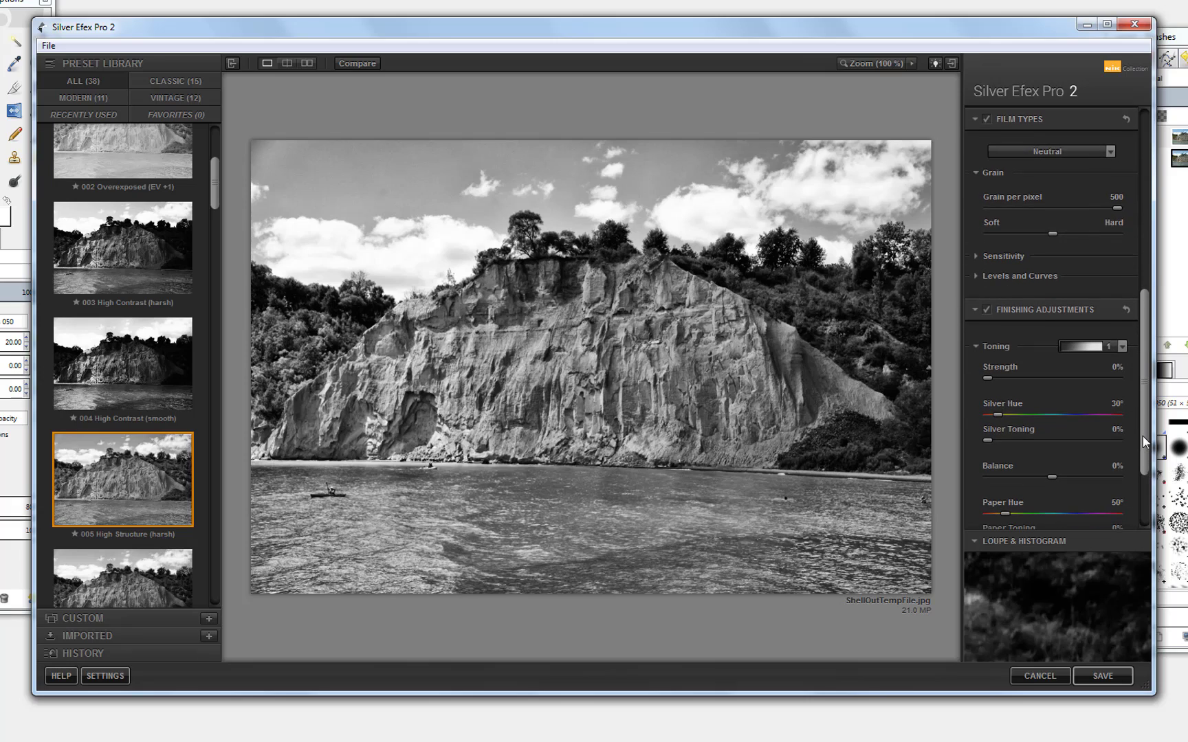
{"action": "left_click", "coordinate": [1110, 346]}
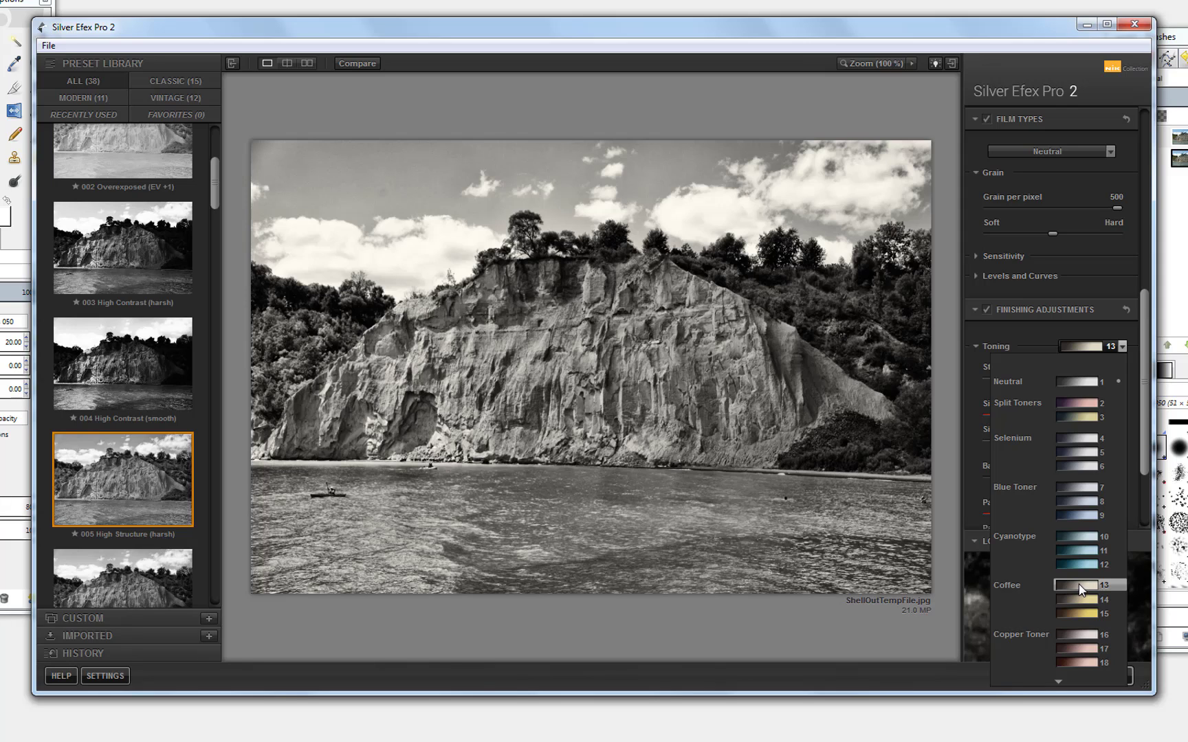
{"action": "left_click", "coordinate": [1081, 589]}
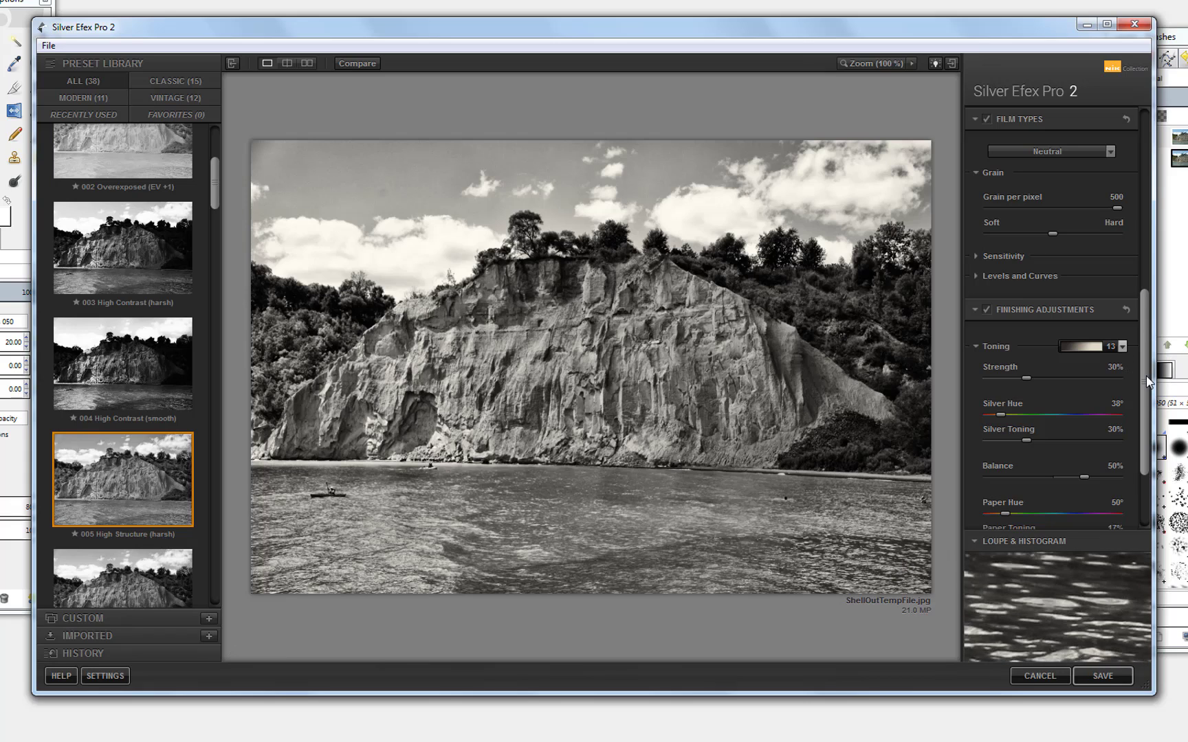
- Set the color filter strength to 48% and save the black-and-white result back to GIMP
{"action": "mouse_move", "coordinate": [1146, 379]}
{"action": "left_mouse_down"}
{"action": "mouse_move", "coordinate": [1147, 443]}
{"action": "mouse_move", "coordinate": [1145, 260]}
{"action": "left_mouse_up"}
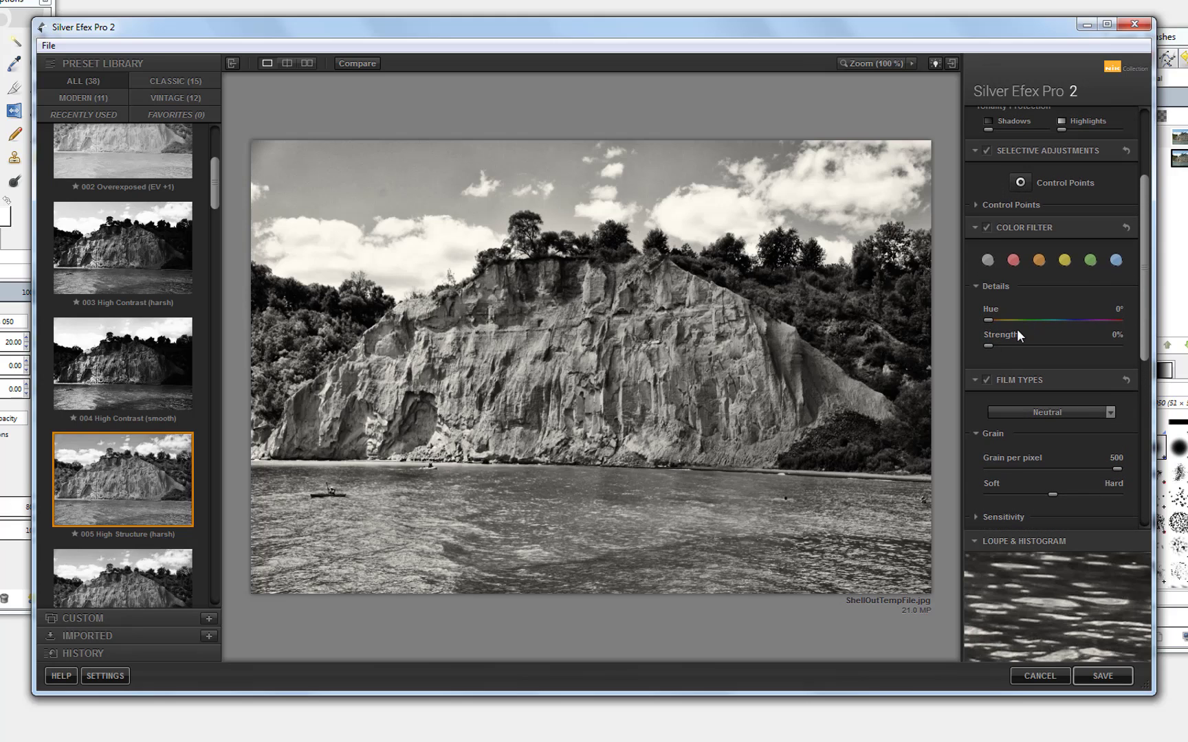
{"action": "left_click_drag", "start_coordinate": [990, 346], "coordinate": [1019, 341]}
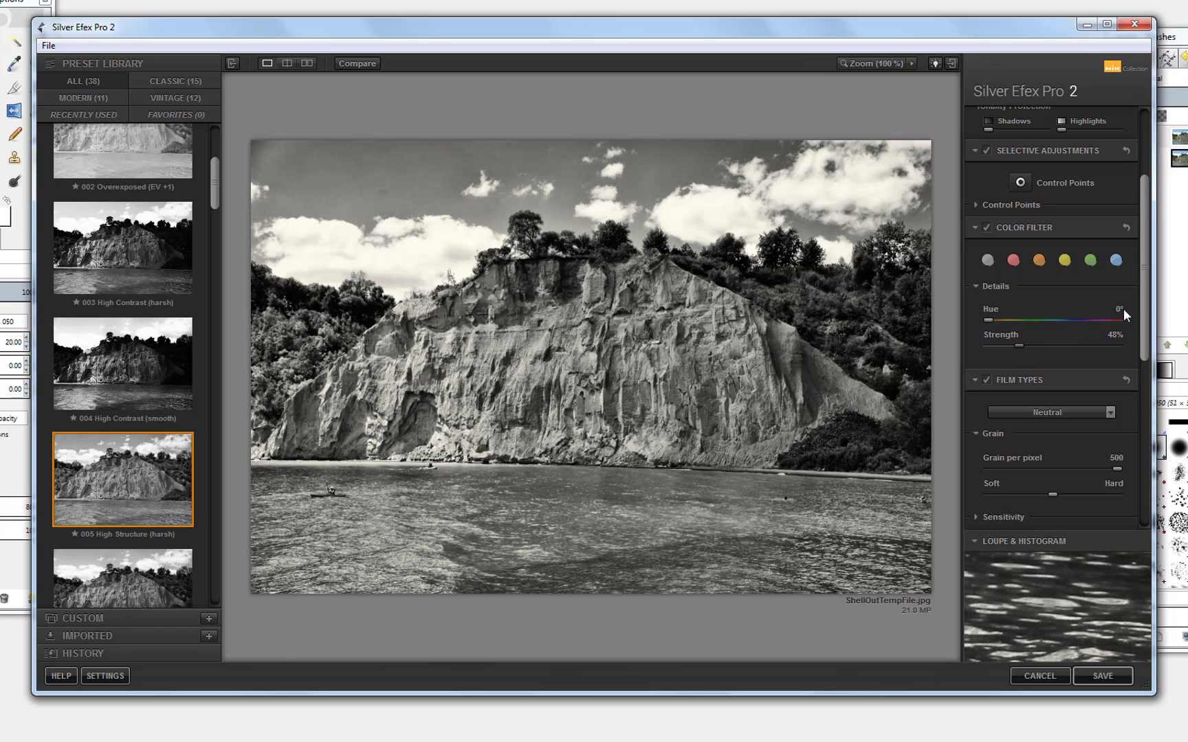
{"action": "left_click_drag", "start_coordinate": [1143, 300], "coordinate": [1147, 180]}
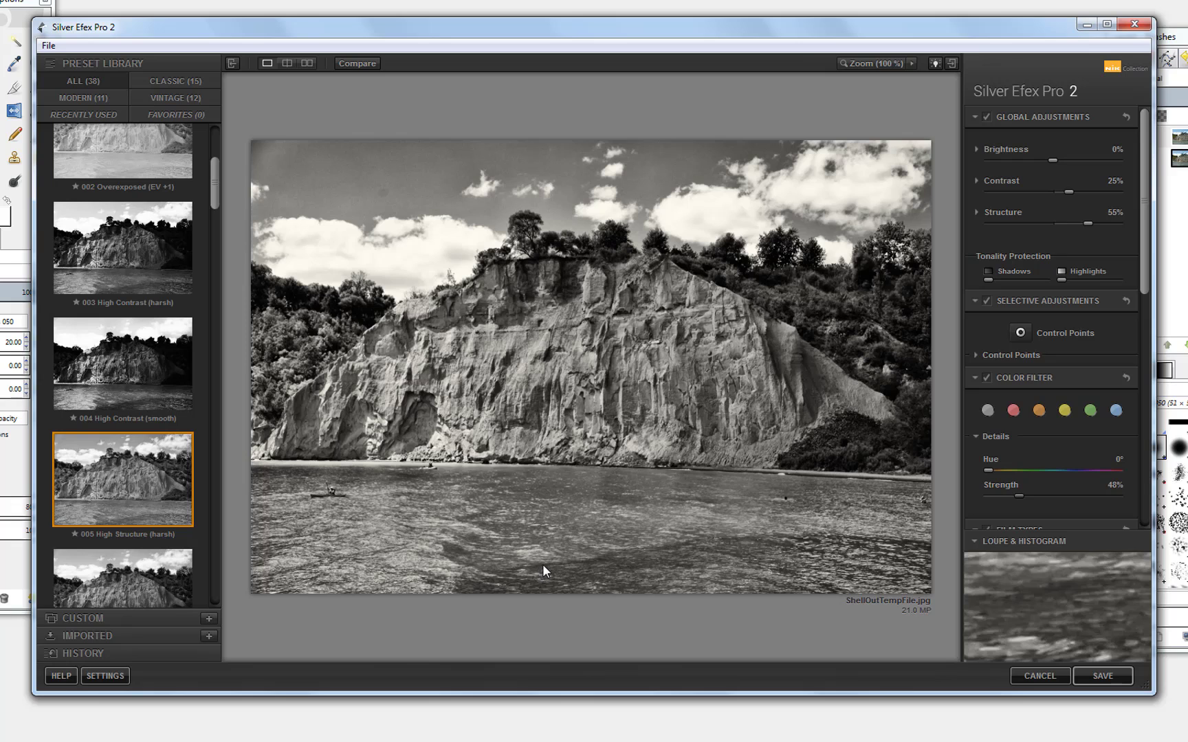
{"action": "left_click", "coordinate": [1100, 677]}
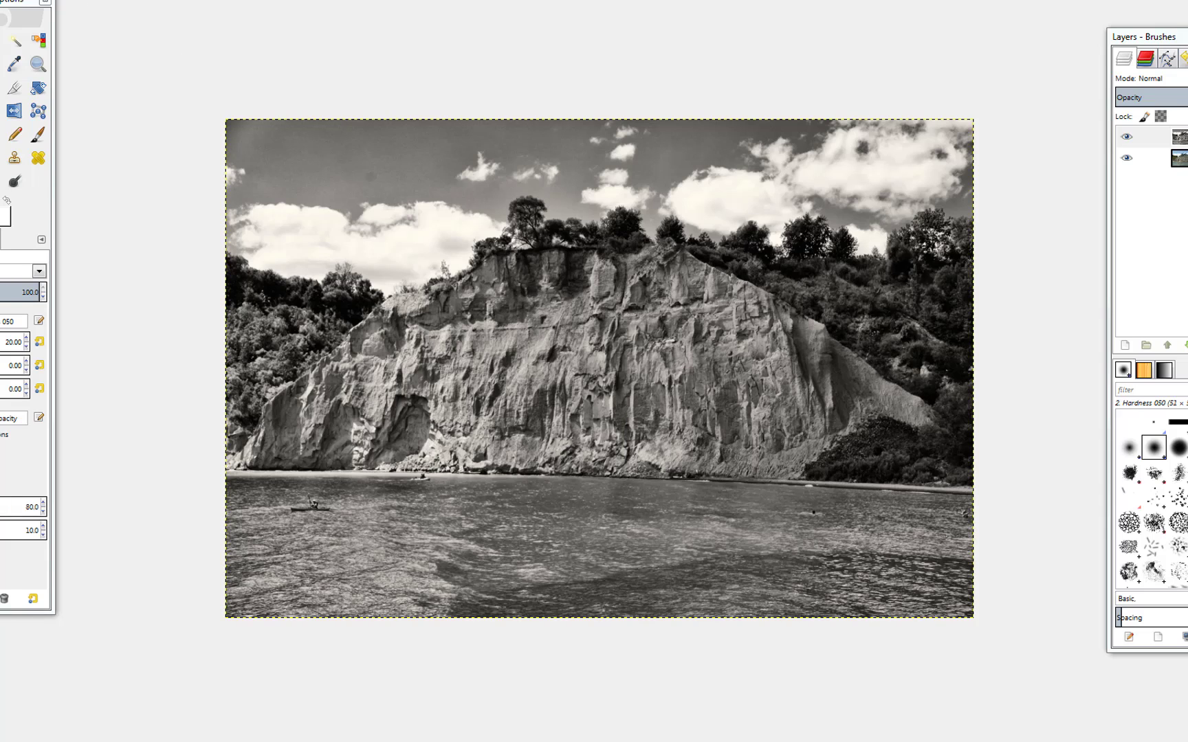
{"action": "key", "text": "alt+f"}
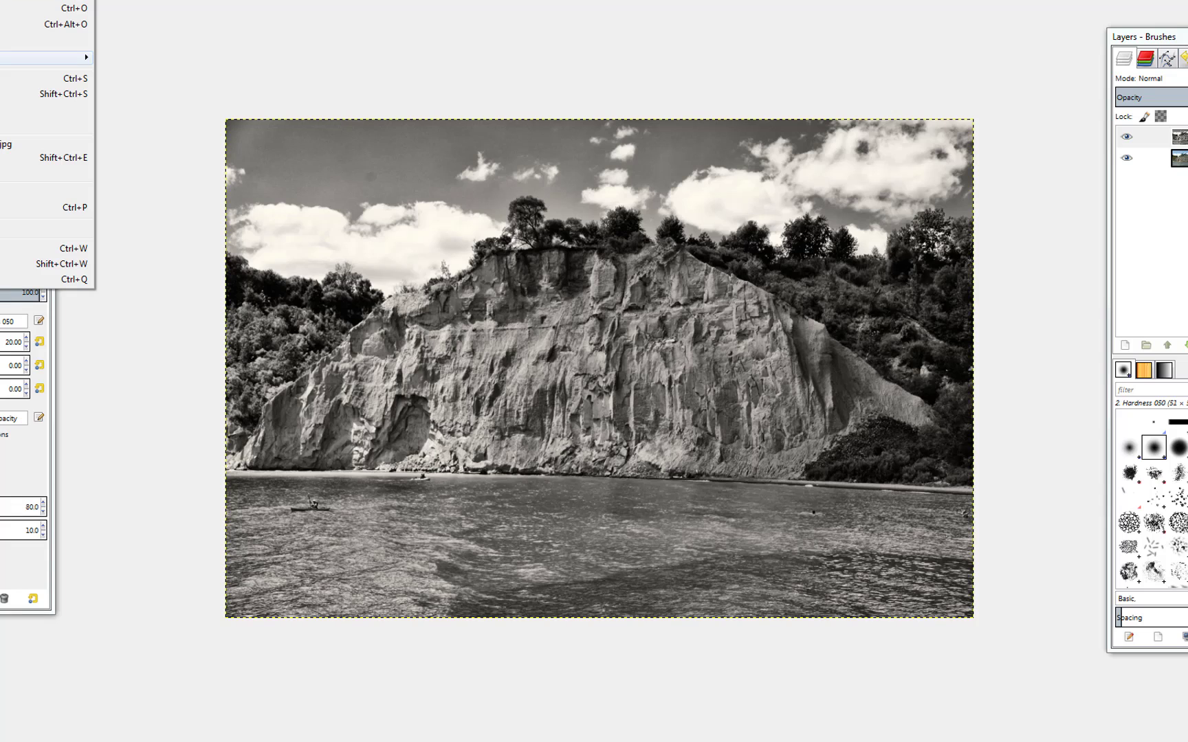
{"action": "key", "text": "Down"}
{"action": "key", "text": "Down"}
{"action": "key", "text": "Return"}
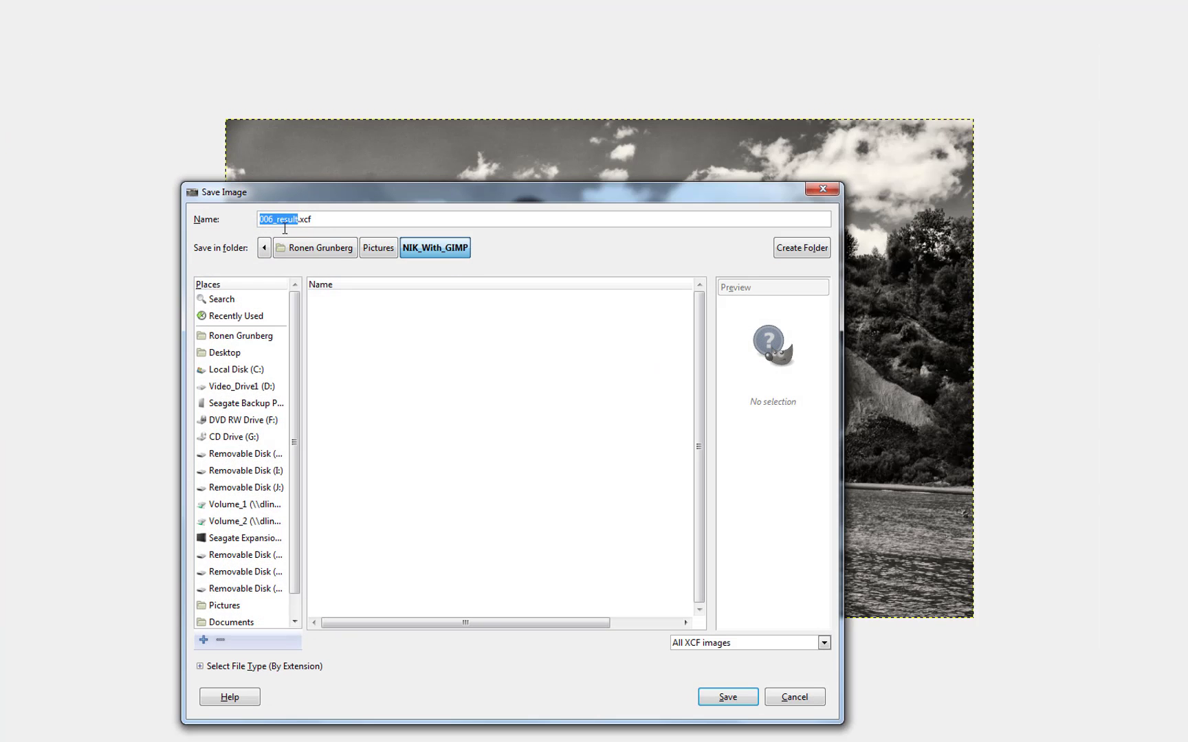
{"action": "left_click_drag", "start_coordinate": [377, 204], "coordinate": [441, 128]}
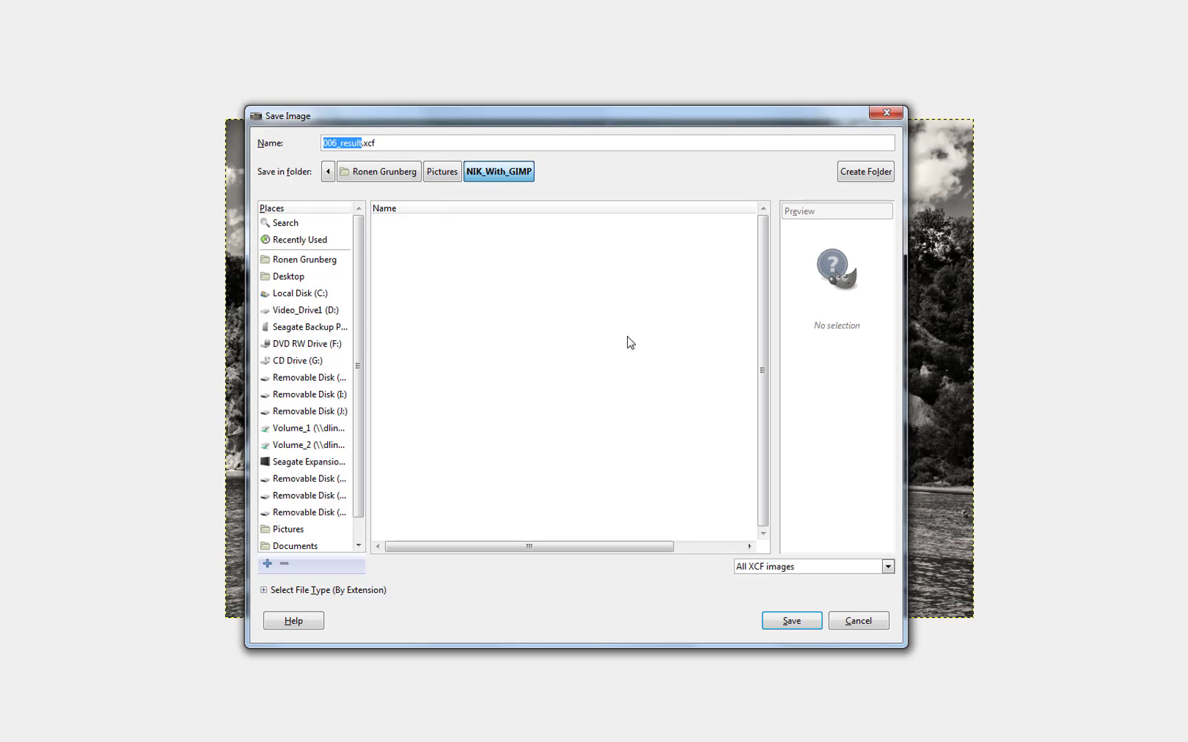
{"action": "left_click", "coordinate": [866, 619]}
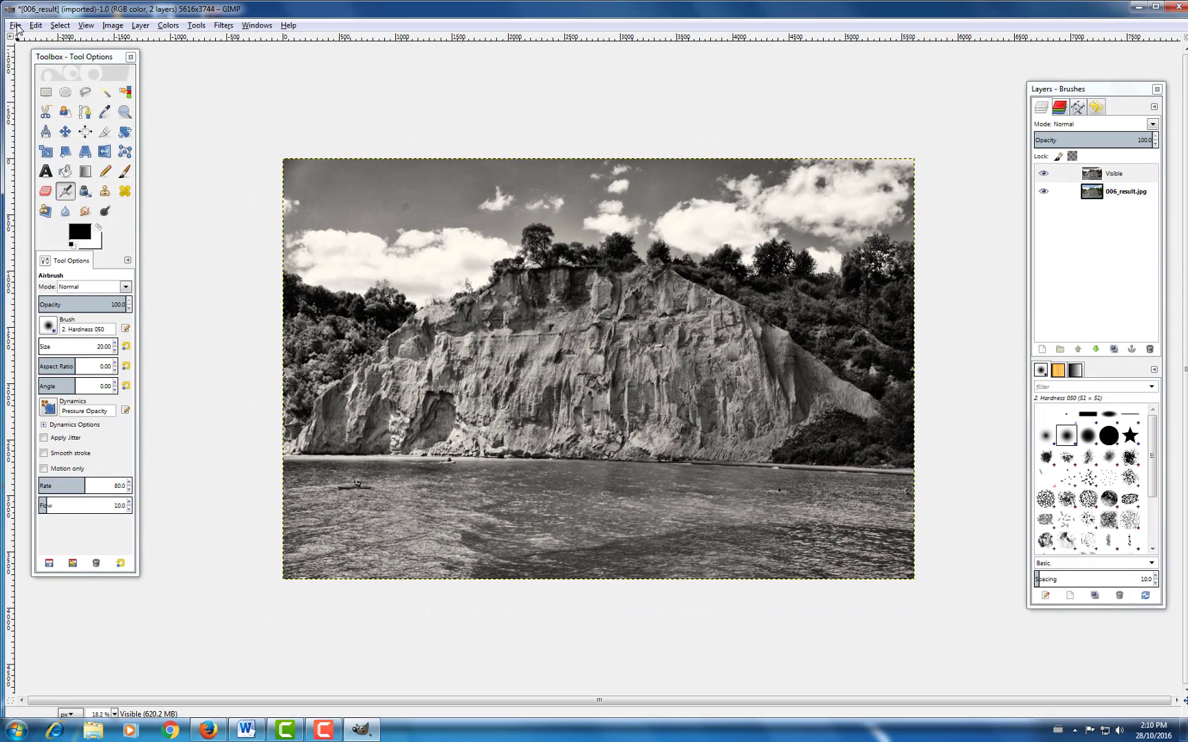
- Begin exporting the black-and-white cliff image to the NIK_With_GIMP folder and choose TIFF image as the file type
{"action": "left_click", "coordinate": [16, 26]}
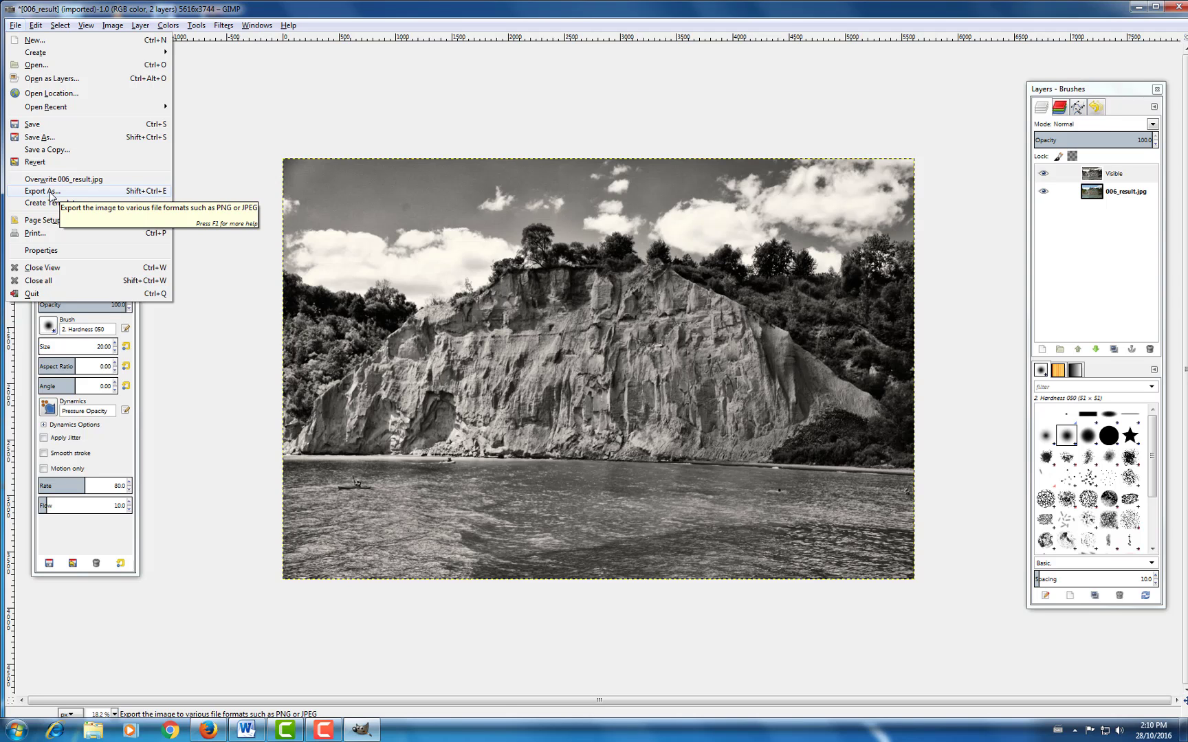
{"action": "left_click", "coordinate": [51, 193]}
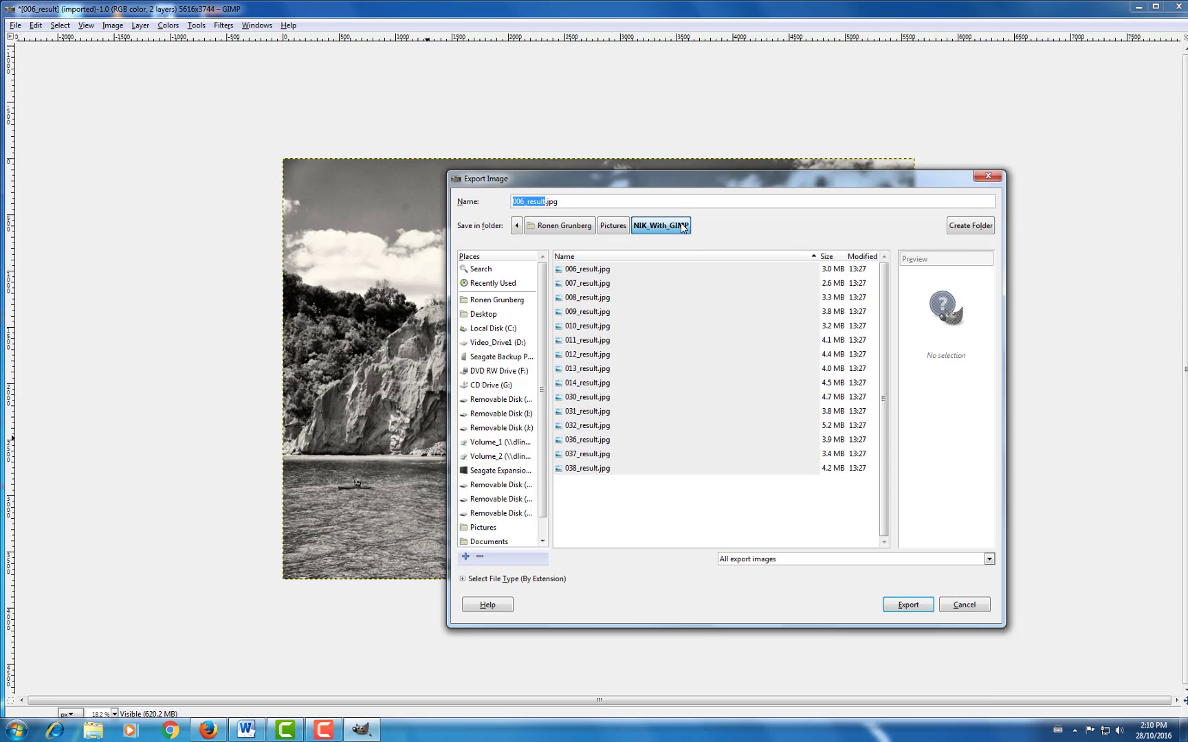
{"action": "left_click_drag", "start_coordinate": [677, 187], "coordinate": [545, 117]}
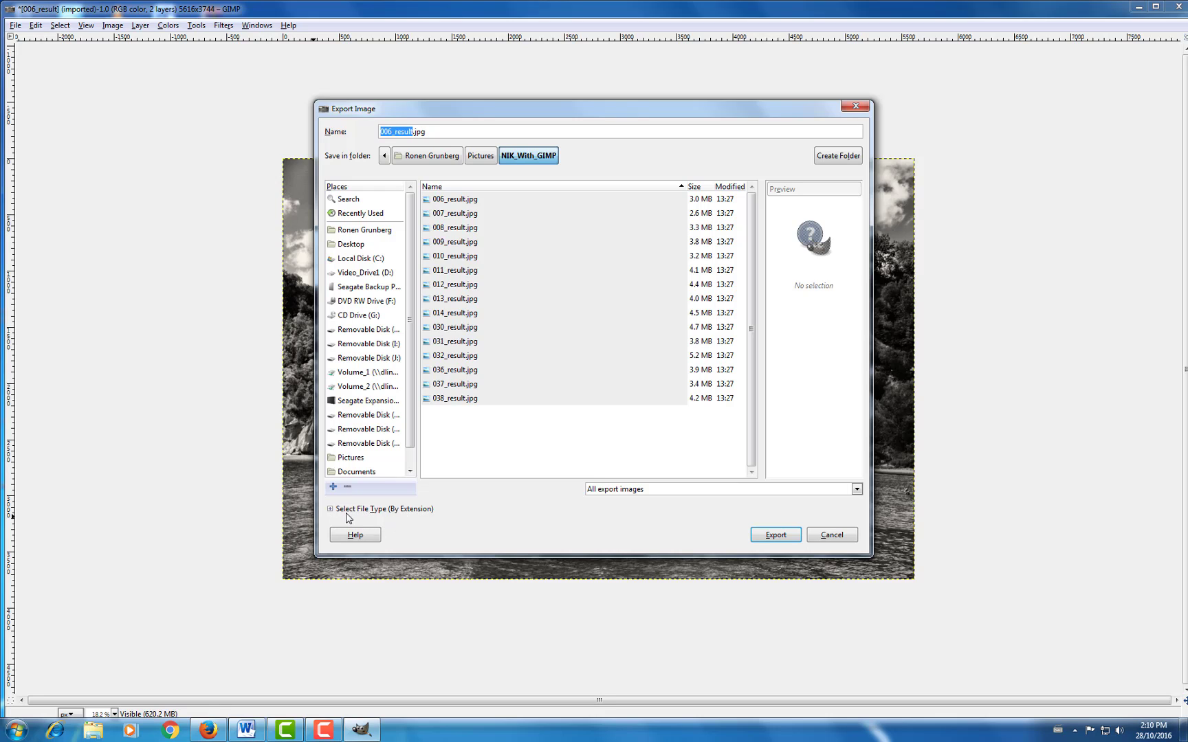
{"action": "left_click", "coordinate": [376, 516]}
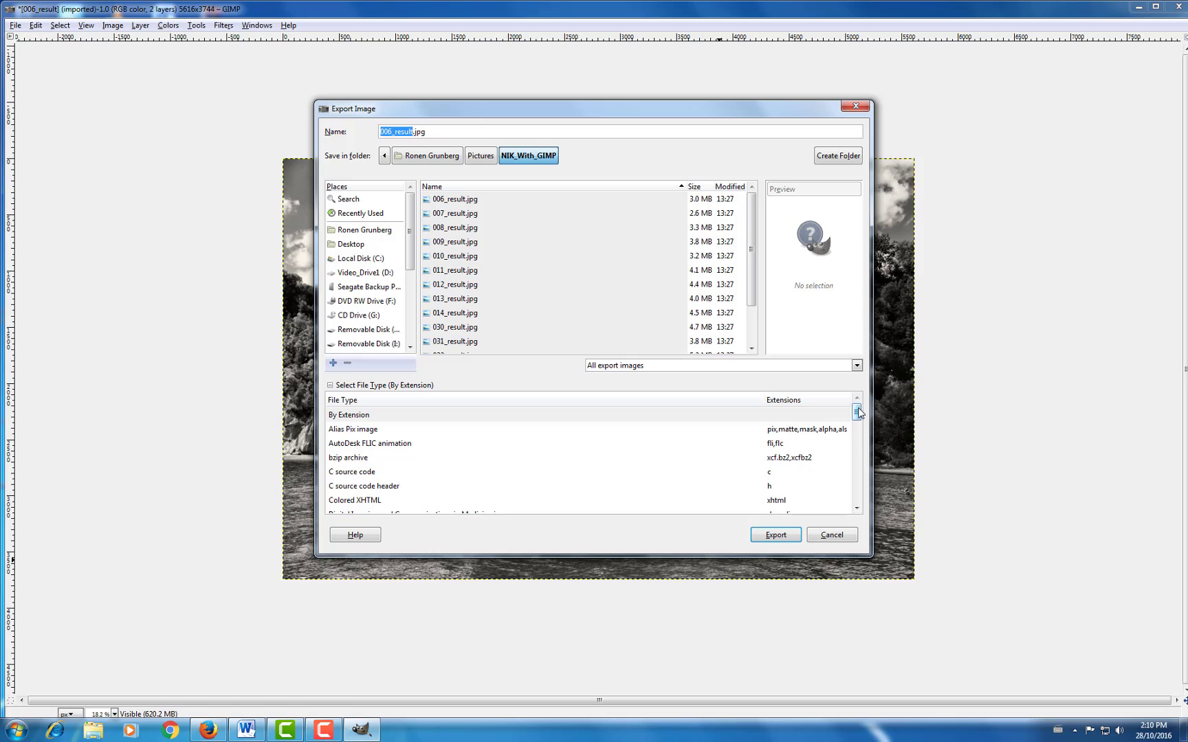
{"action": "left_click_drag", "start_coordinate": [858, 413], "coordinate": [858, 433]}
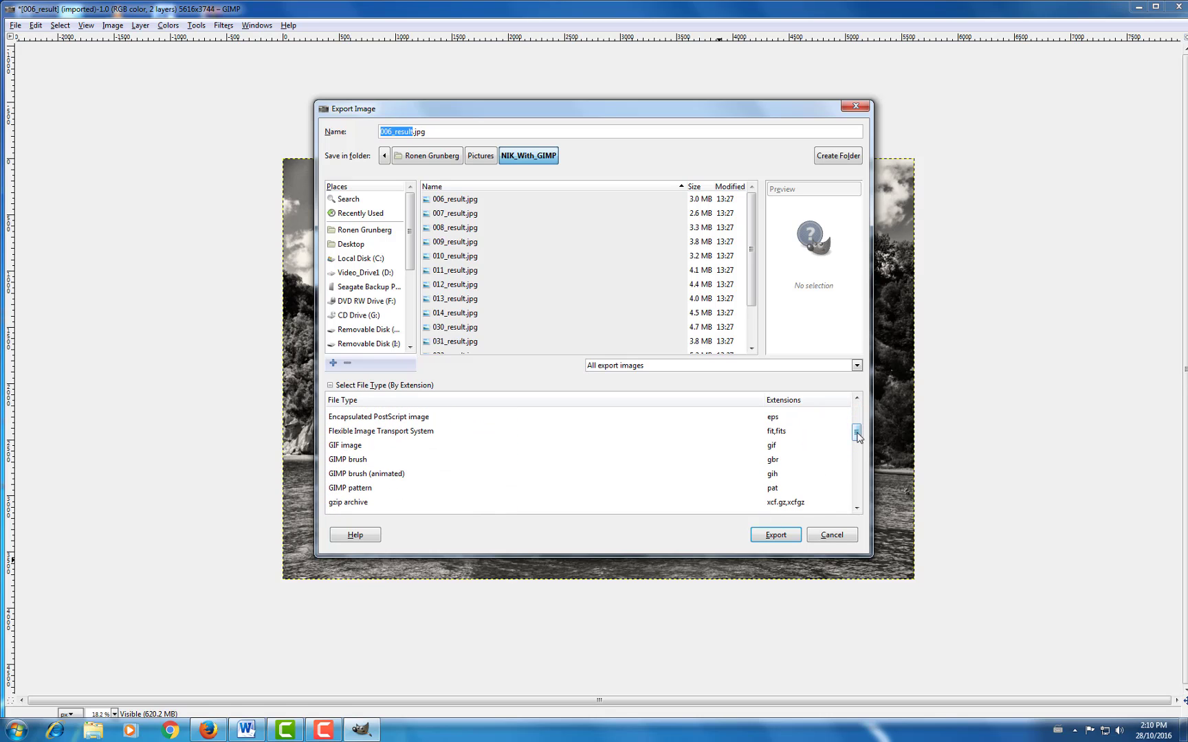
{"action": "left_click_drag", "start_coordinate": [857, 433], "coordinate": [858, 454]}
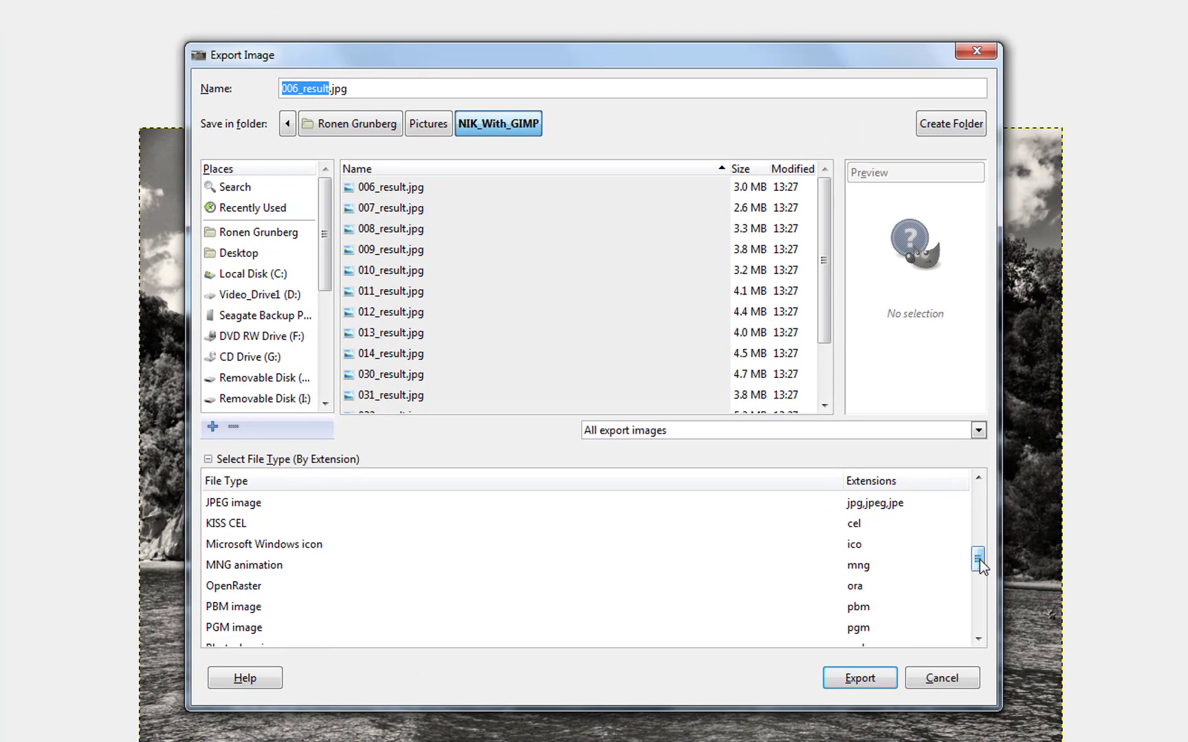
{"action": "left_click_drag", "start_coordinate": [980, 559], "coordinate": [979, 549]}
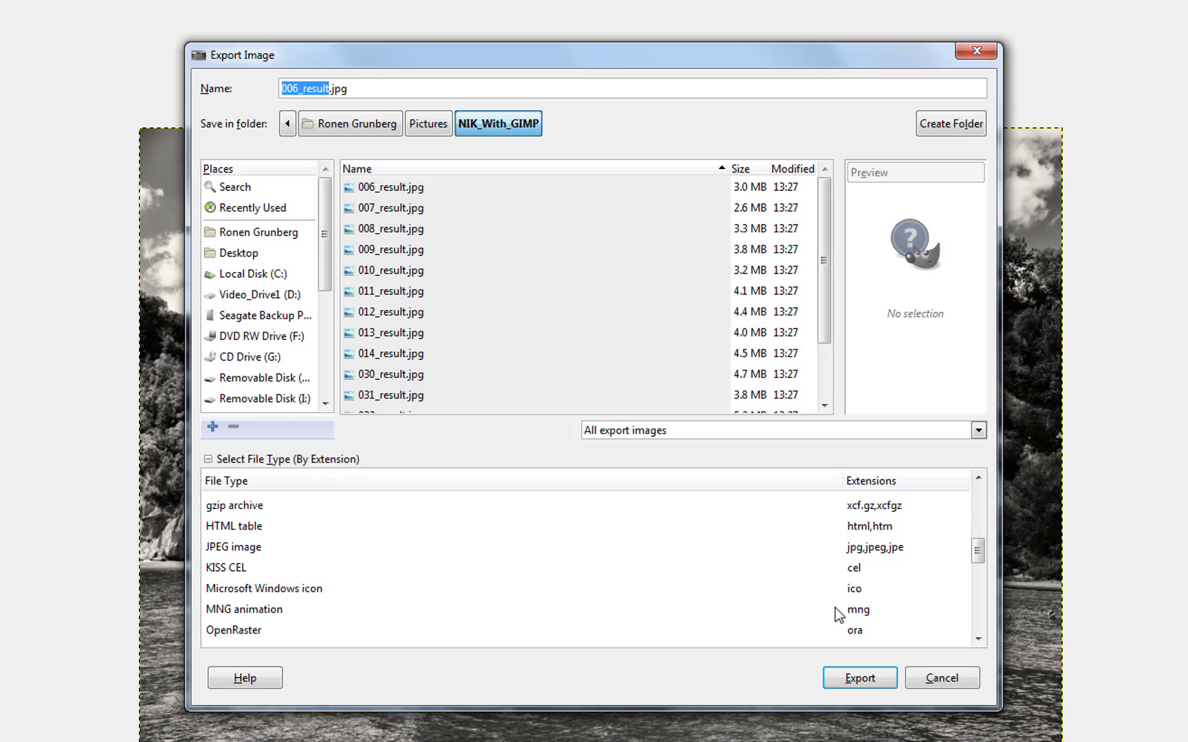
{"action": "left_click_drag", "start_coordinate": [977, 551], "coordinate": [976, 610]}
{"action": "left_click", "coordinate": [231, 595]}
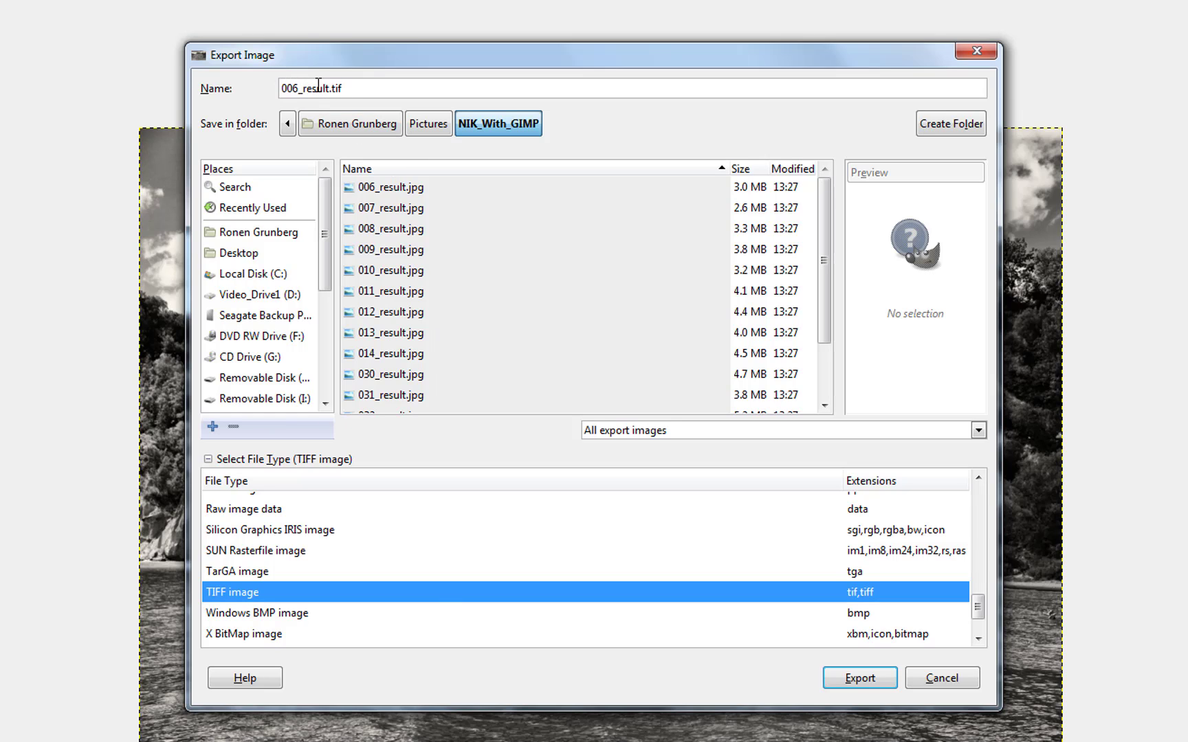
- Export the image as 006_result.tif with compression set to None
{"action": "left_click_drag", "start_coordinate": [523, 57], "coordinate": [511, 97]}
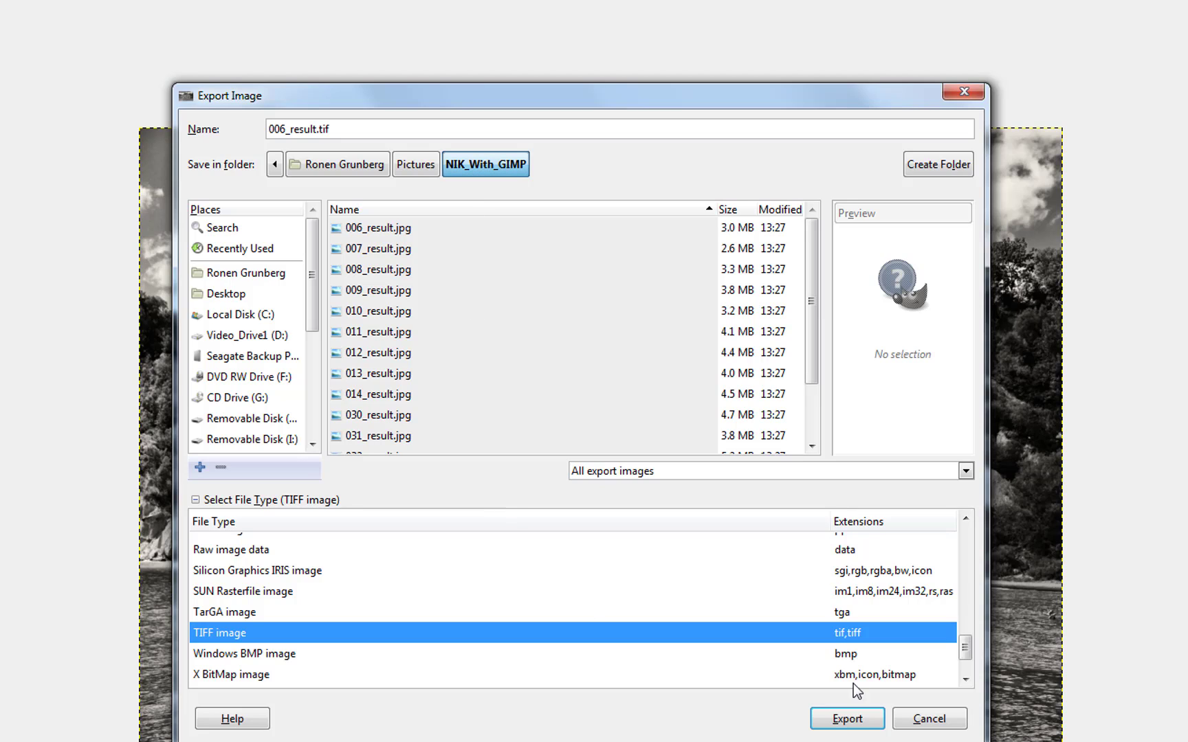
{"action": "left_click", "coordinate": [849, 722]}
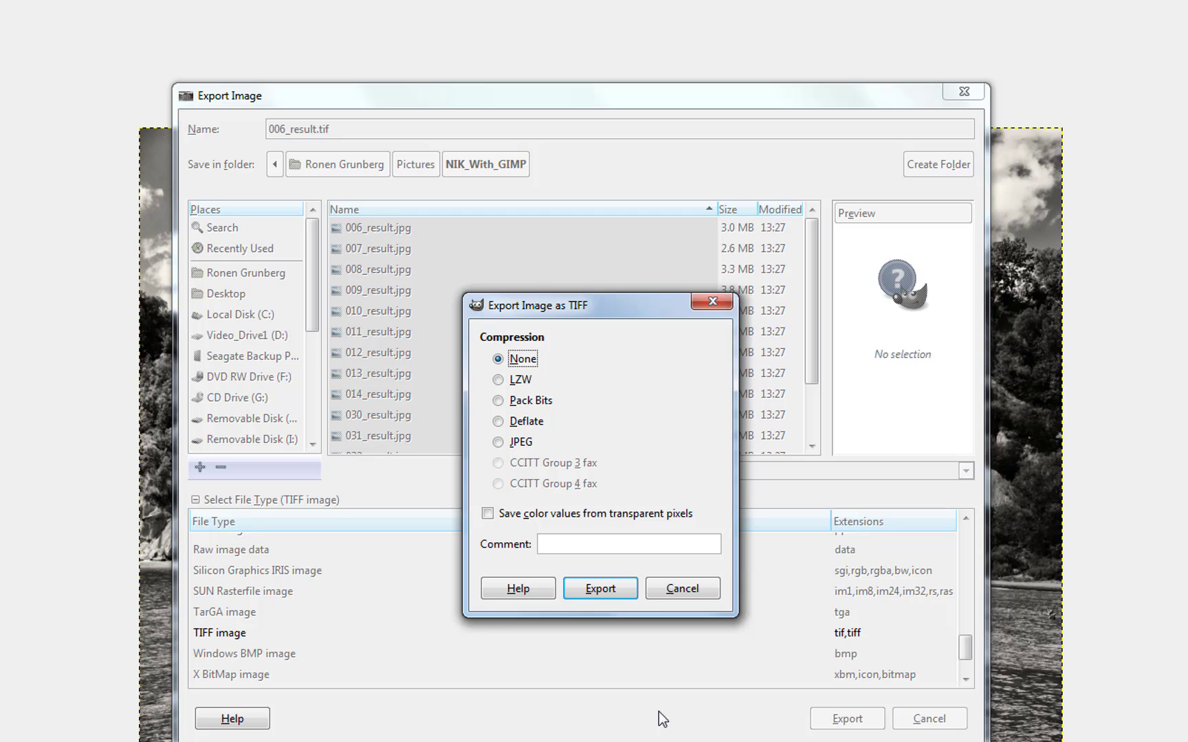
{"action": "left_click_drag", "start_coordinate": [584, 312], "coordinate": [560, 278]}
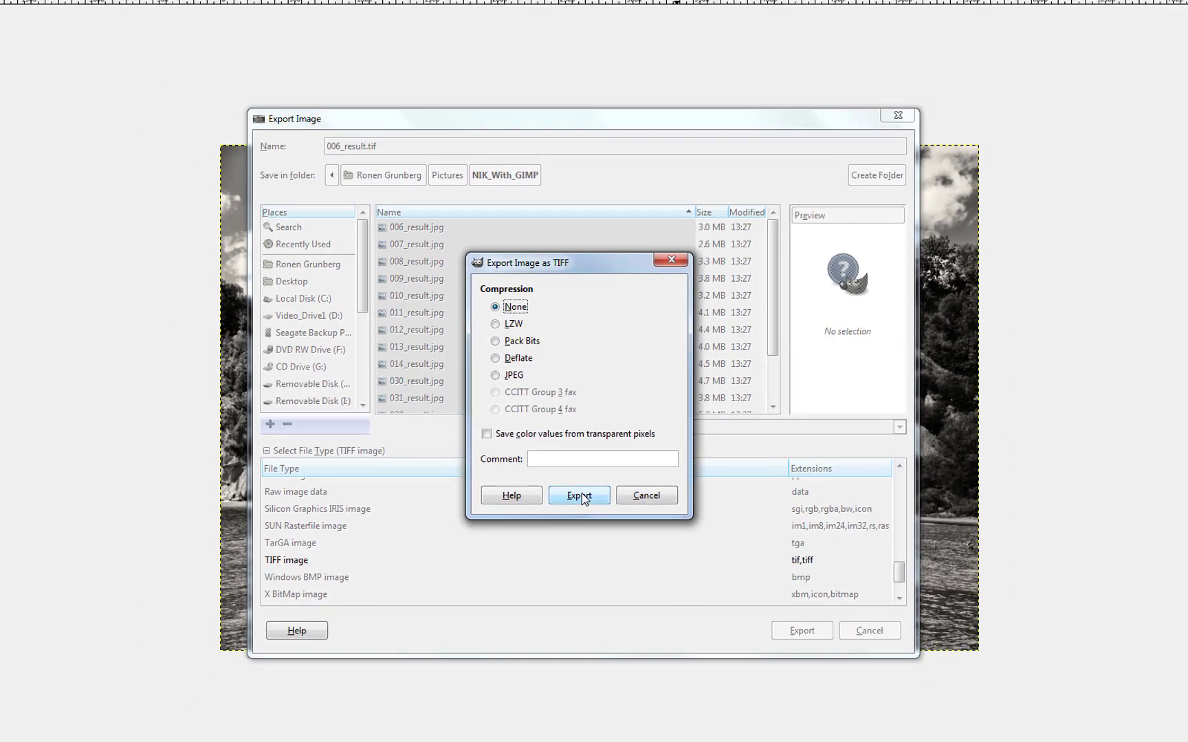
{"action": "left_click", "coordinate": [581, 556]}
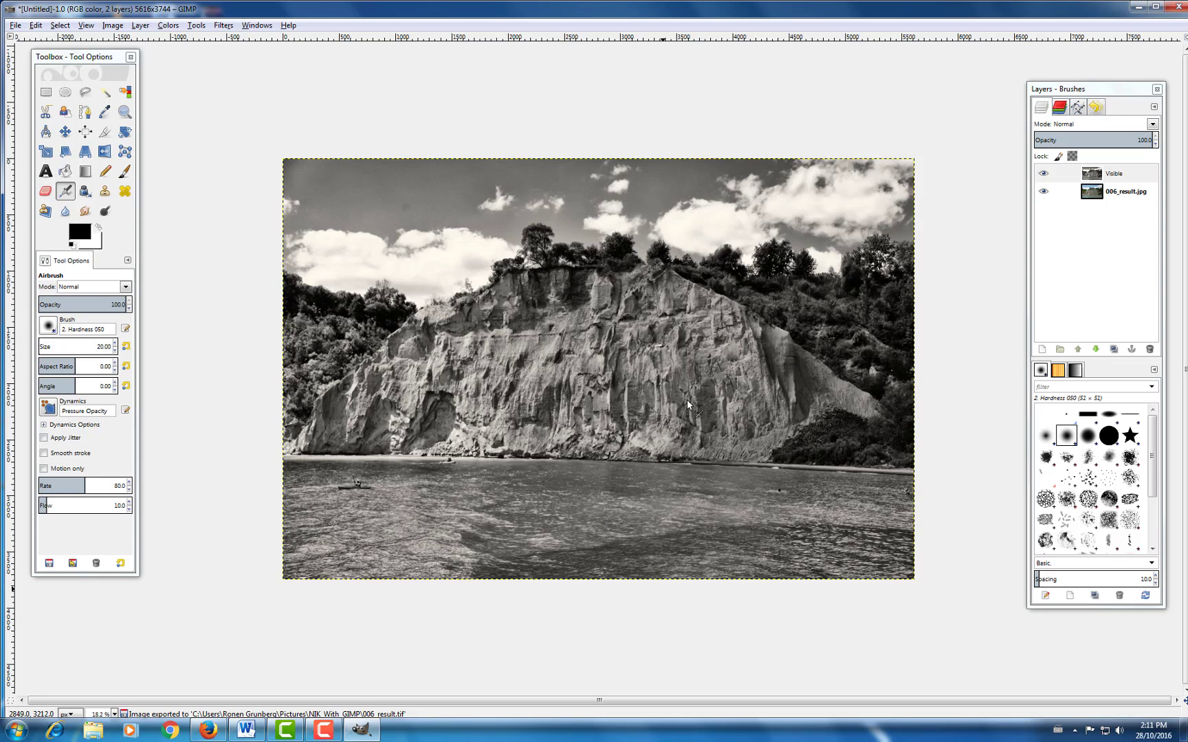
- Minimize GIMP and open the NIK_With_GIMP folder from the Pictures library in Windows Explorer
{"action": "left_click", "coordinate": [1138, 7]}
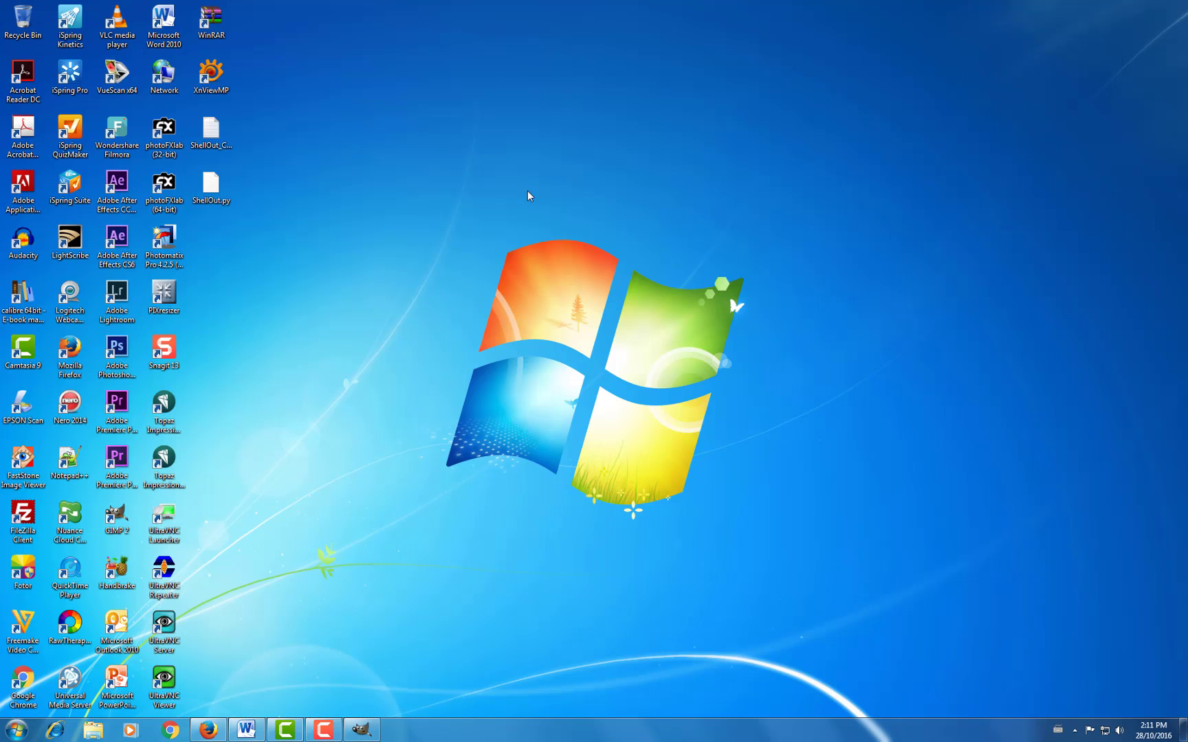
{"action": "left_click", "coordinate": [15, 730]}
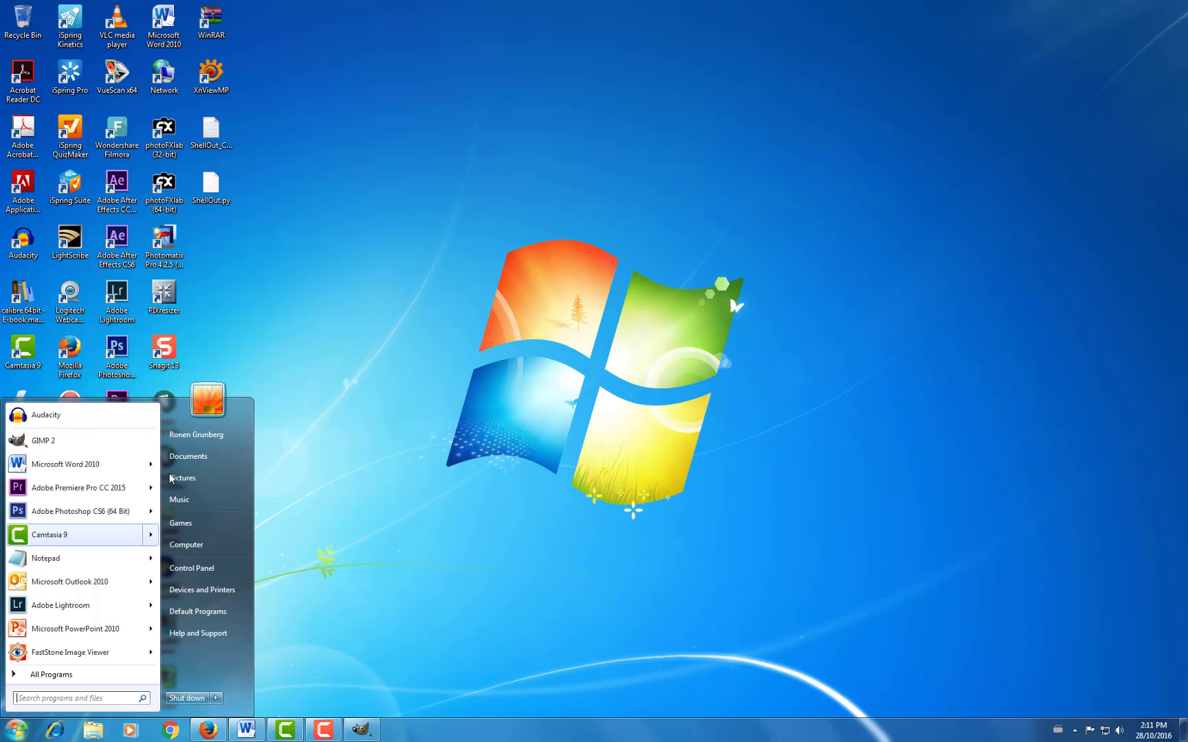
{"action": "left_click", "coordinate": [306, 499]}
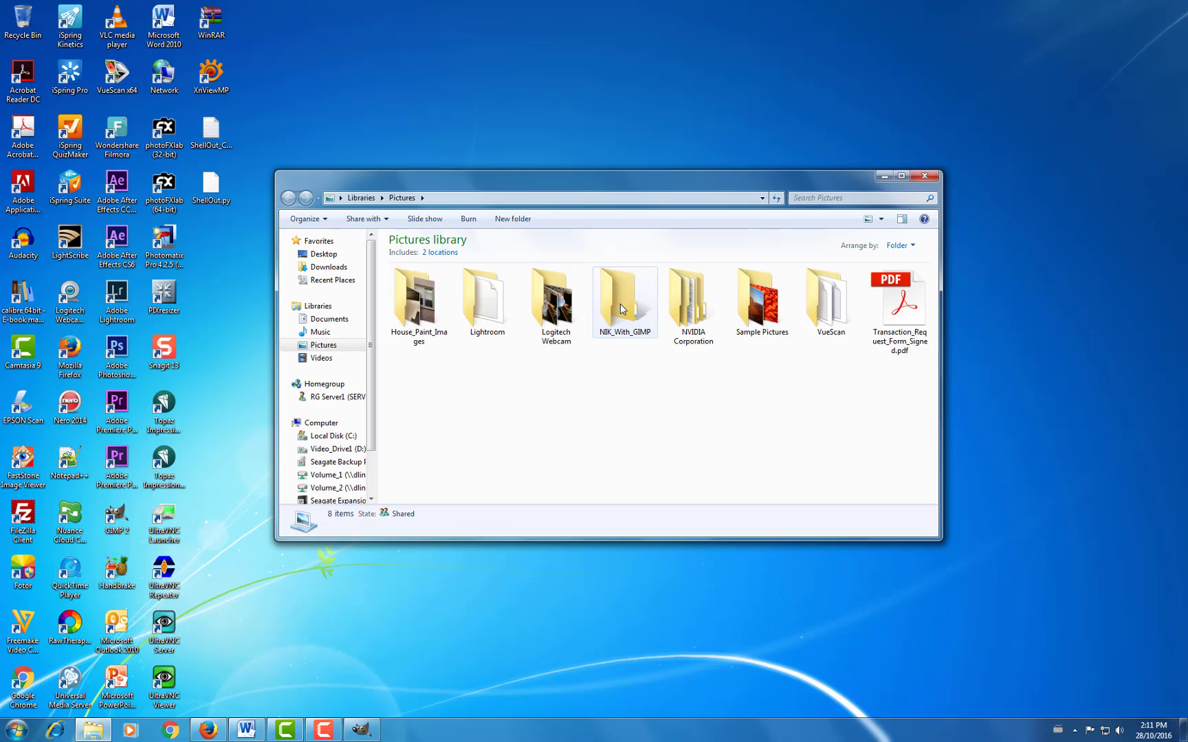
{"action": "double_click", "coordinate": [621, 306]}
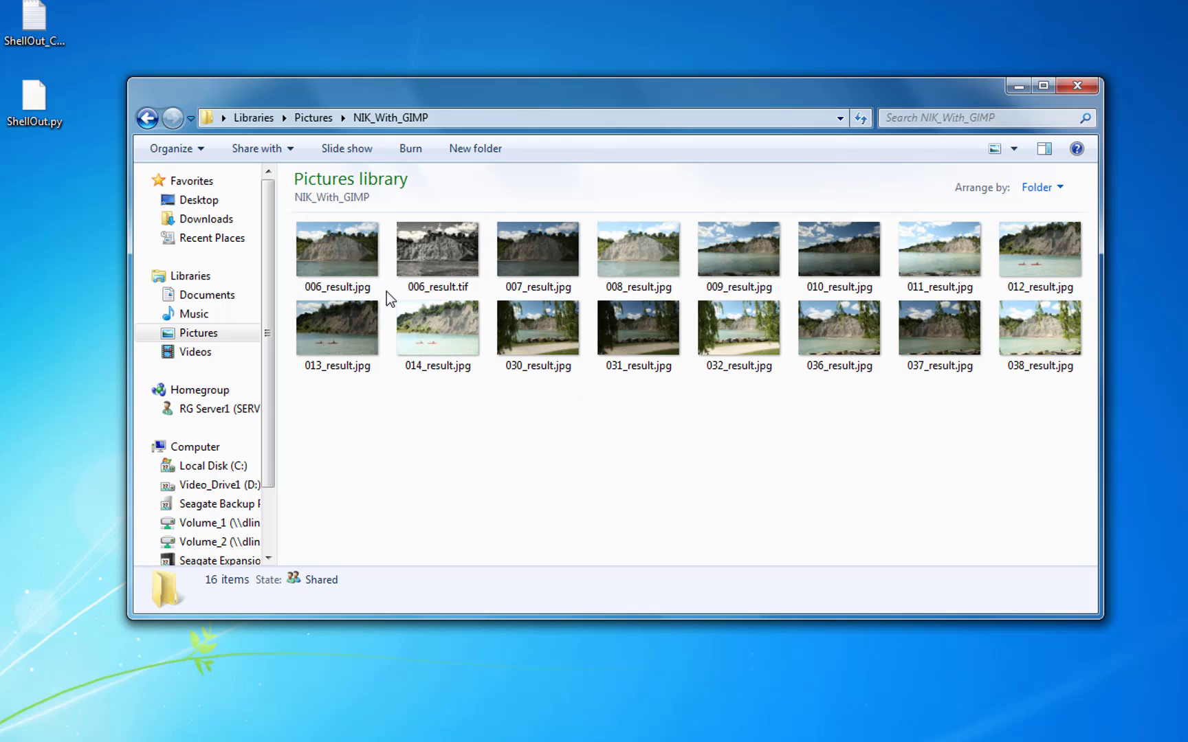
- View the exported 006_result.tif in FastStone Image Viewer, then exit the viewer
{"action": "left_click", "coordinate": [459, 273]}
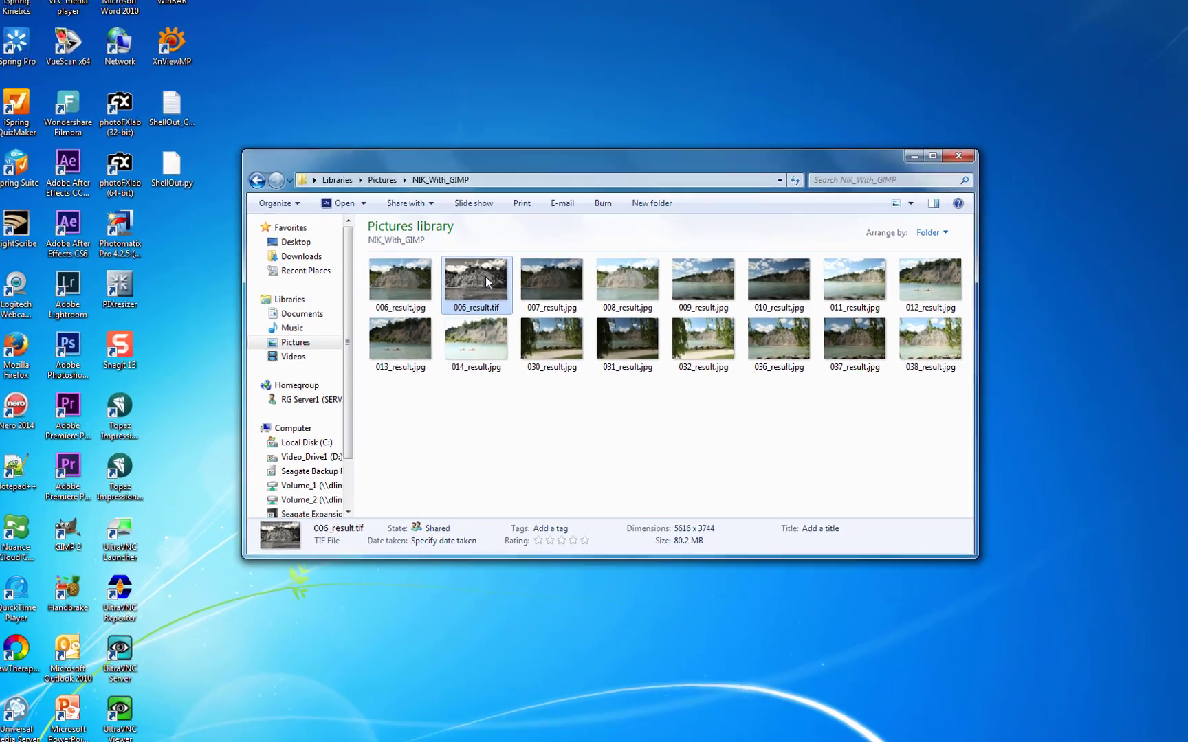
{"action": "right_click", "coordinate": [453, 252]}
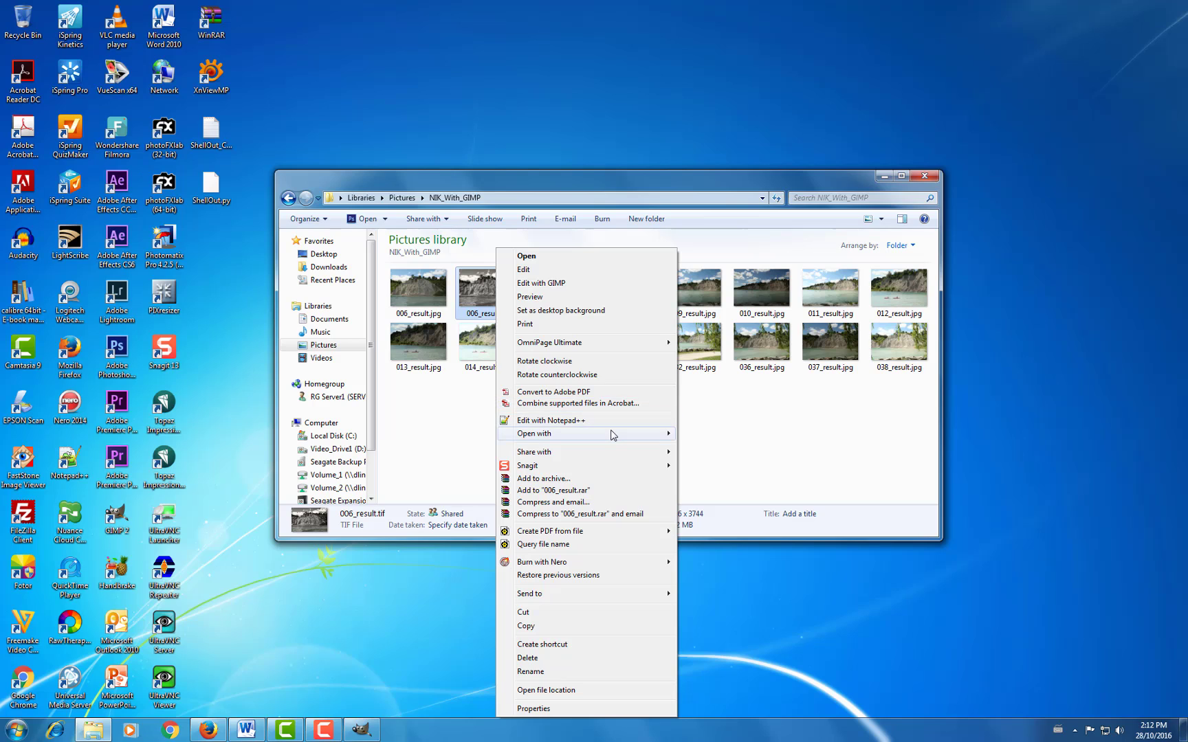
{"action": "mouse_move", "coordinate": [614, 435]}
{"action": "left_click", "coordinate": [719, 447]}
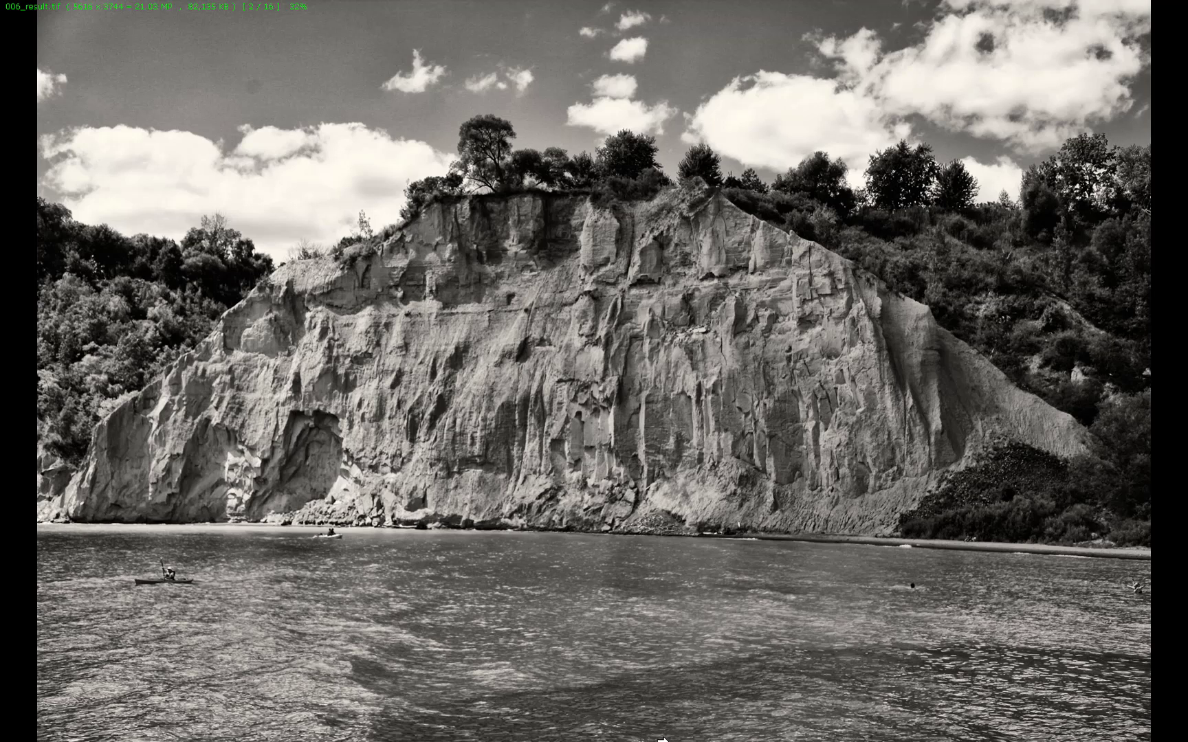
{"action": "key", "text": "Escape"}
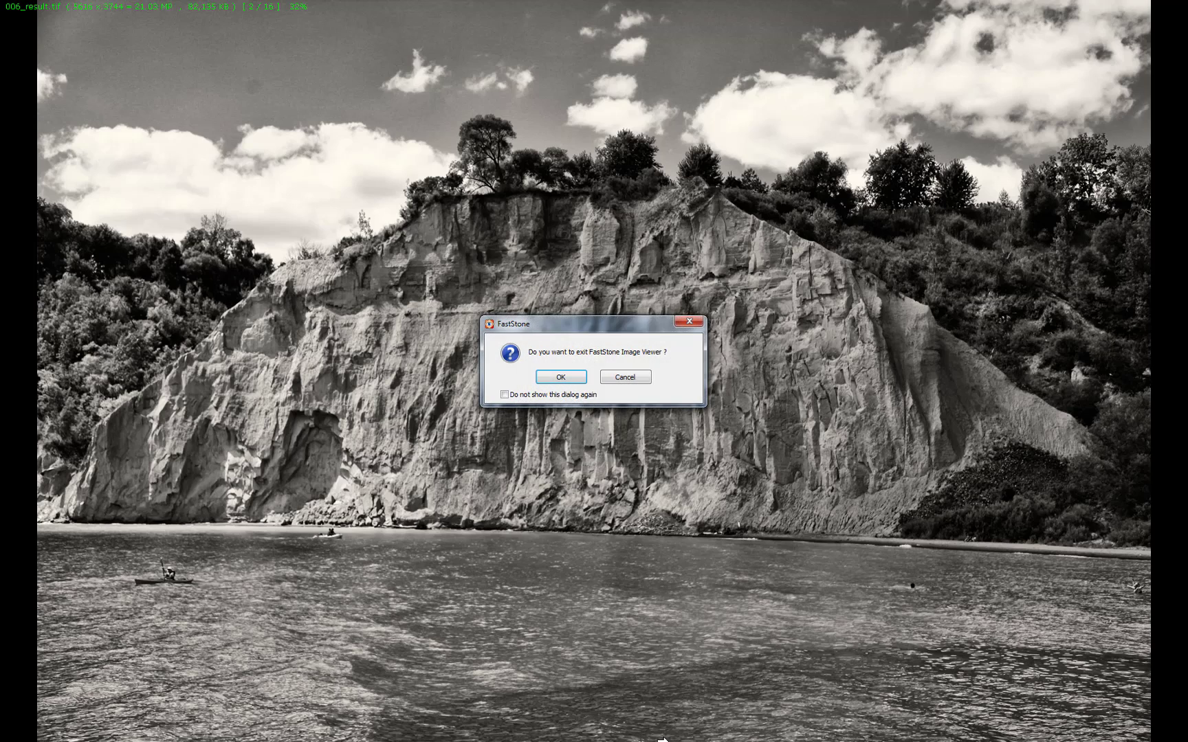
{"action": "left_click", "coordinate": [560, 377]}
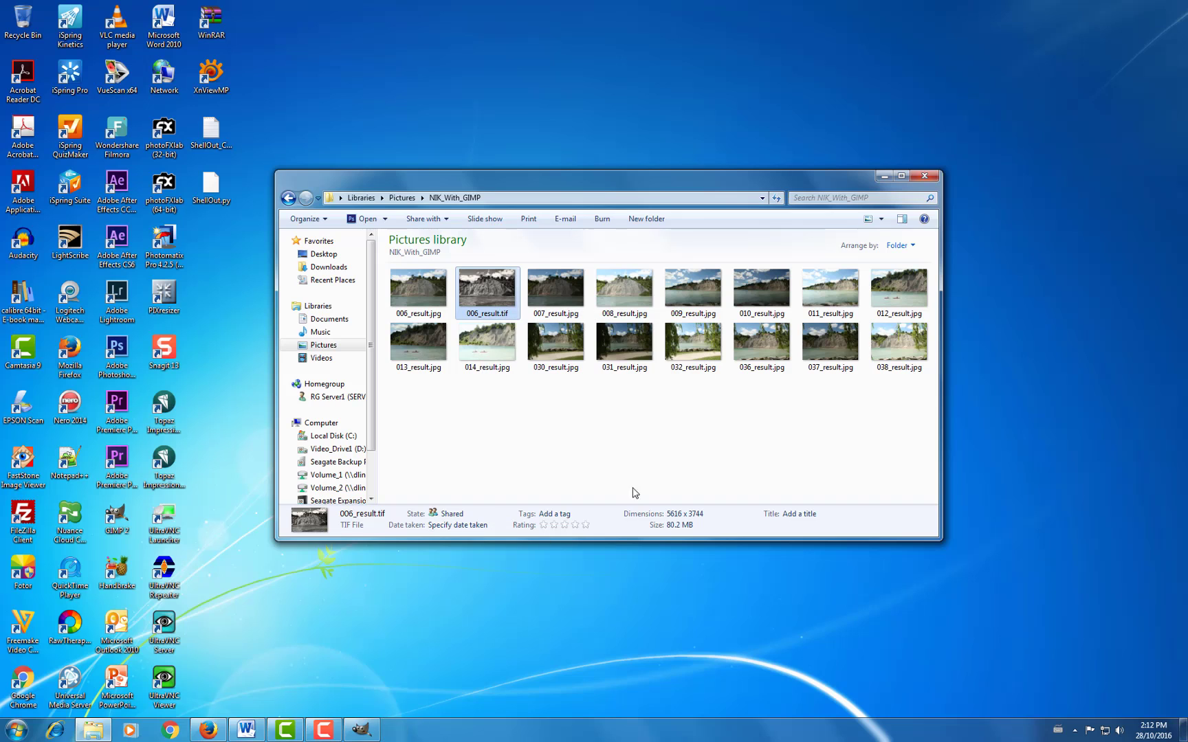
- Switch back to GIMP and close the cliff image, discarding its unsaved changes
{"action": "left_click", "coordinate": [366, 734]}
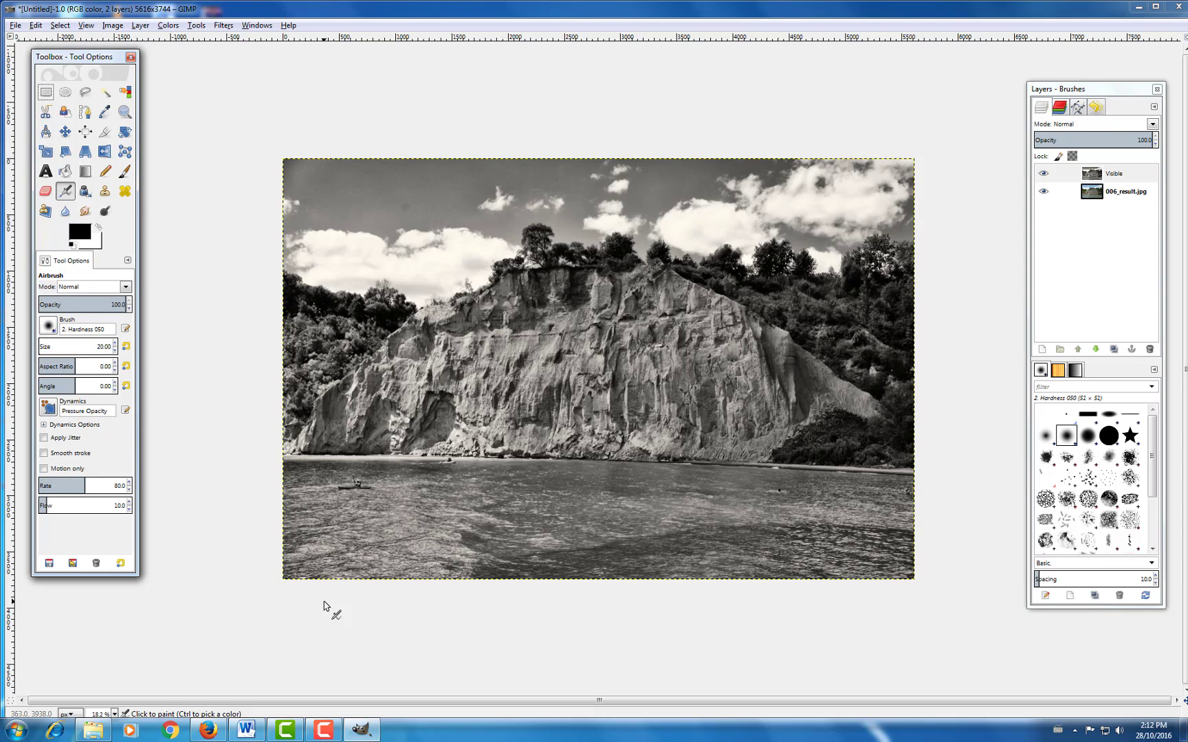
{"action": "left_click", "coordinate": [1178, 6]}
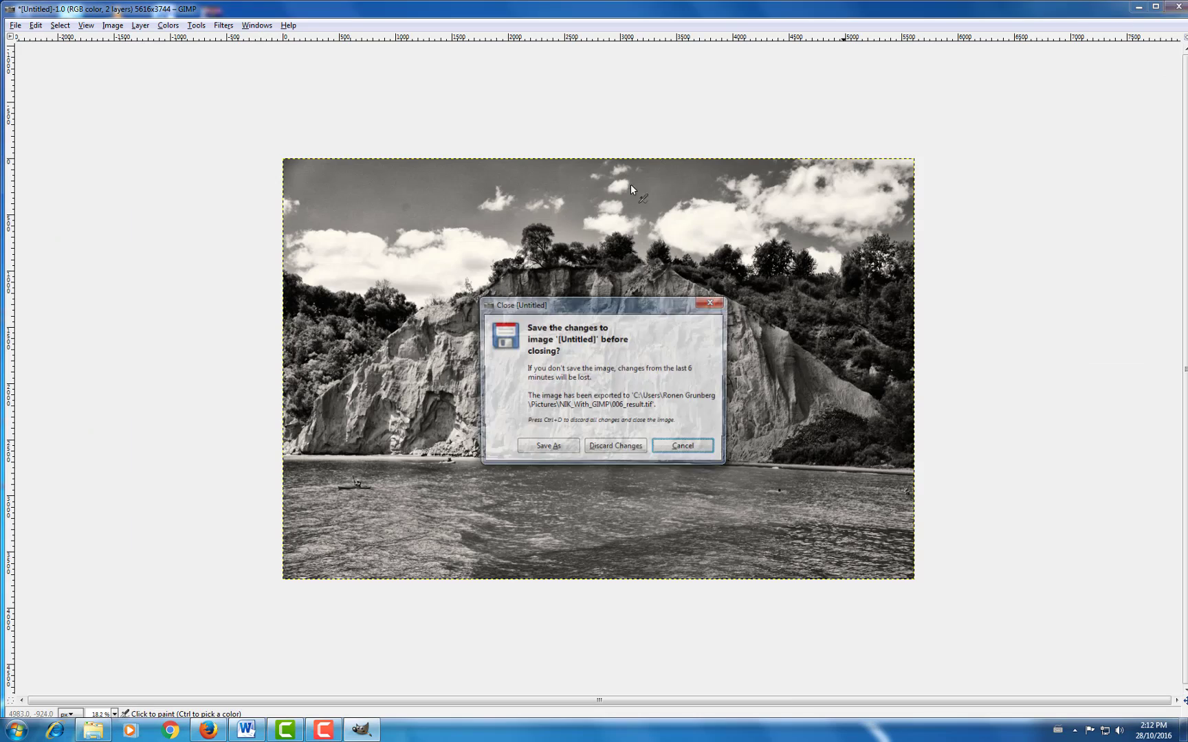
{"action": "left_click", "coordinate": [616, 446]}
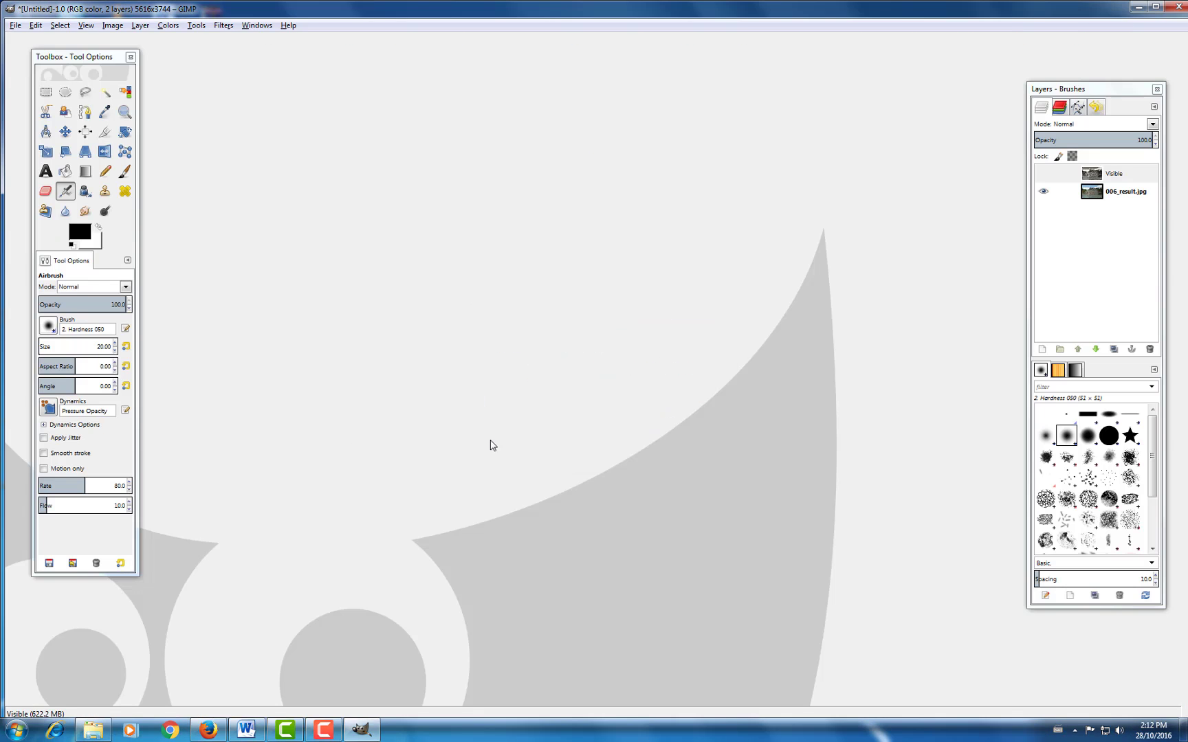
- Open 030_result.jpg from the NIK_With_GIMP folder after generating its preview
{"action": "left_click", "coordinate": [13, 26]}
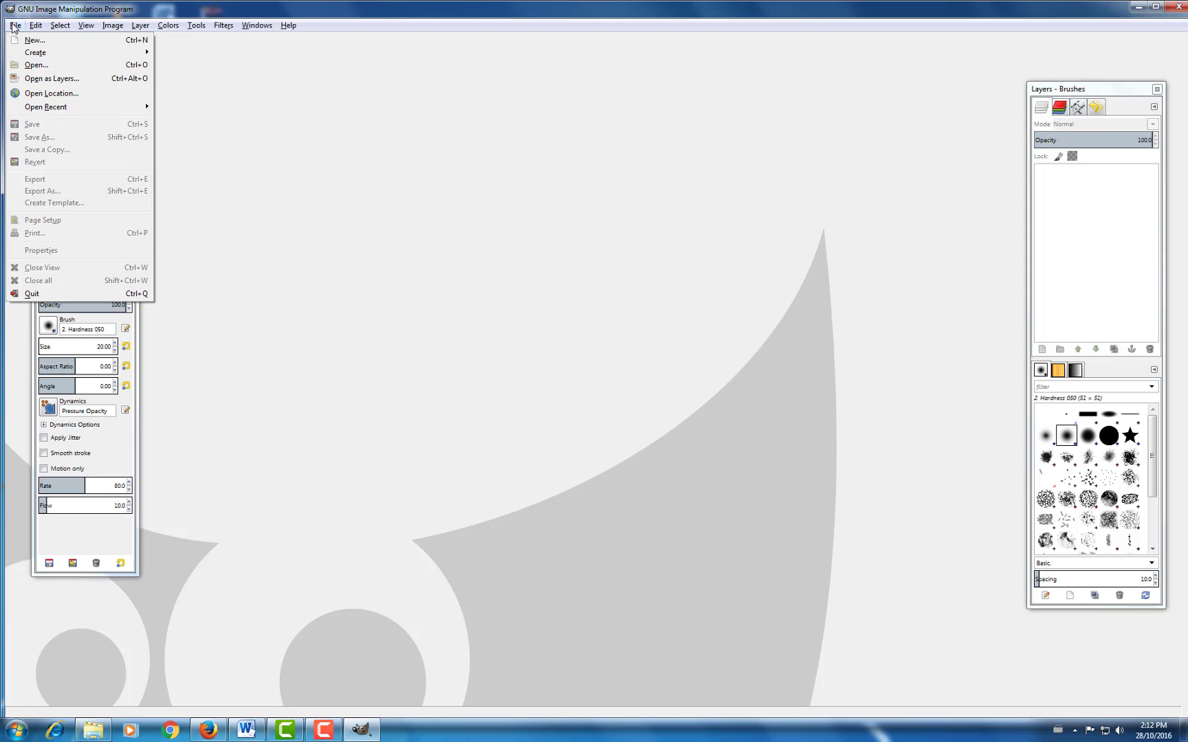
{"action": "left_click", "coordinate": [36, 66]}
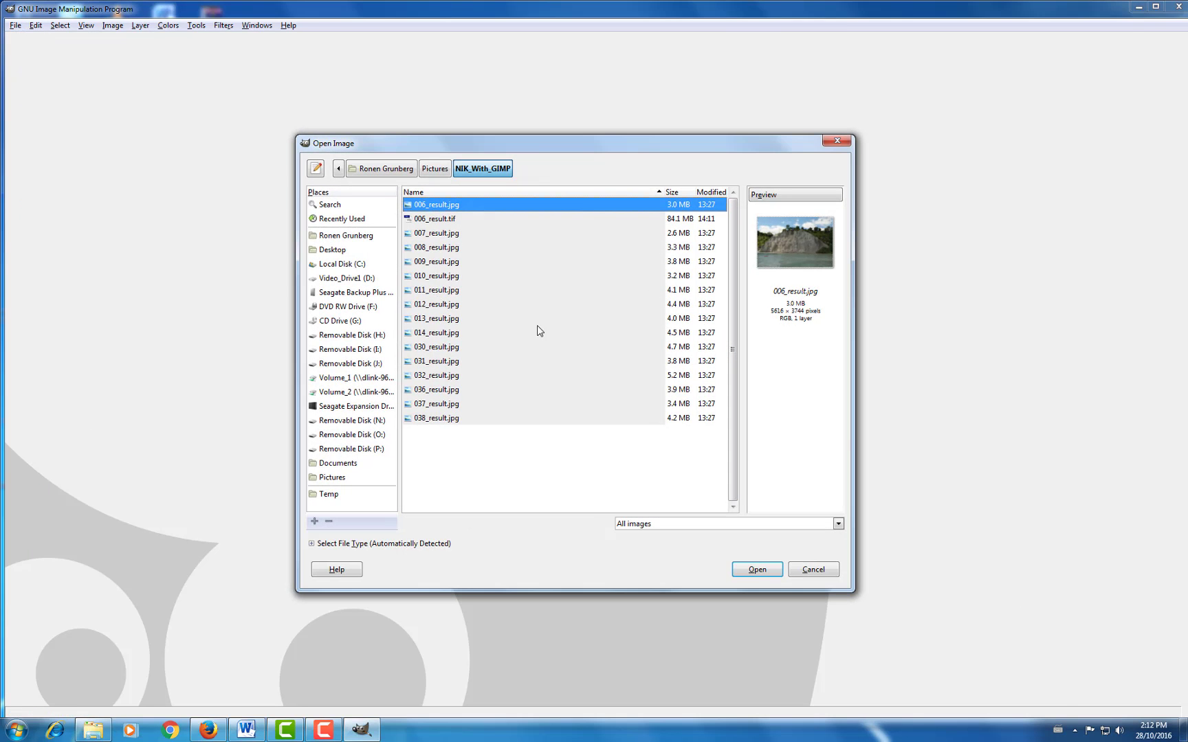
{"action": "left_click", "coordinate": [432, 320]}
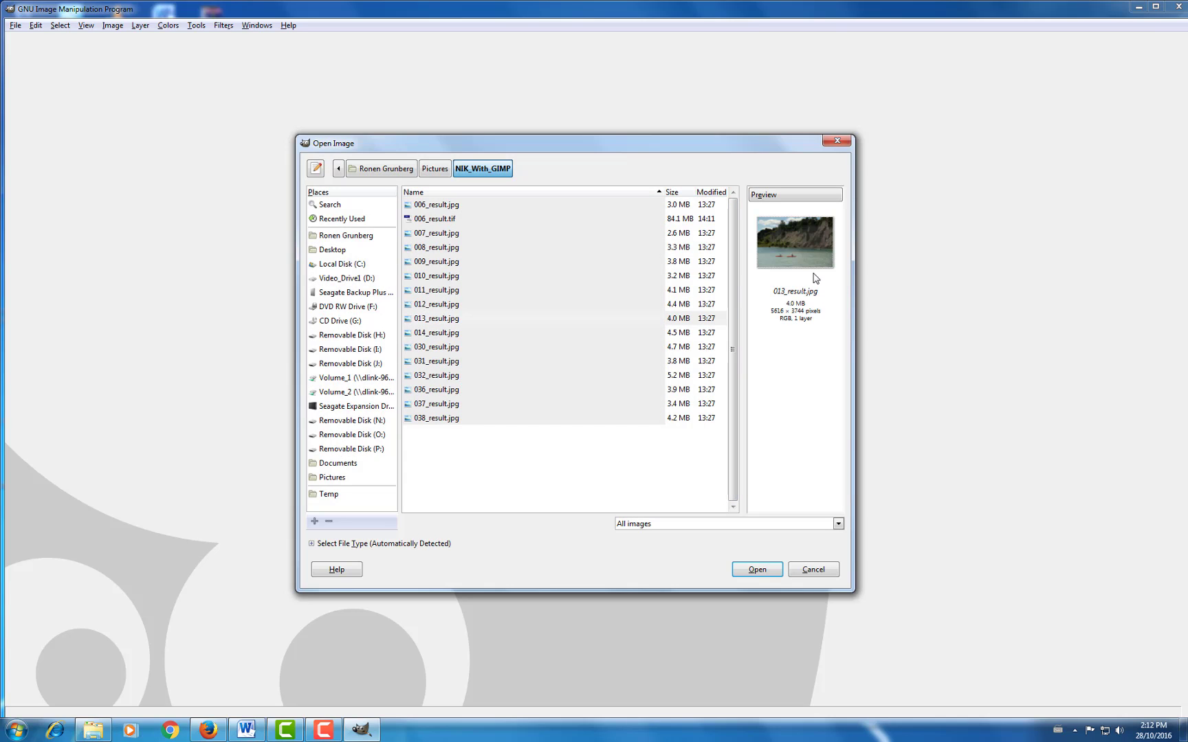
{"action": "left_click", "coordinate": [445, 349]}
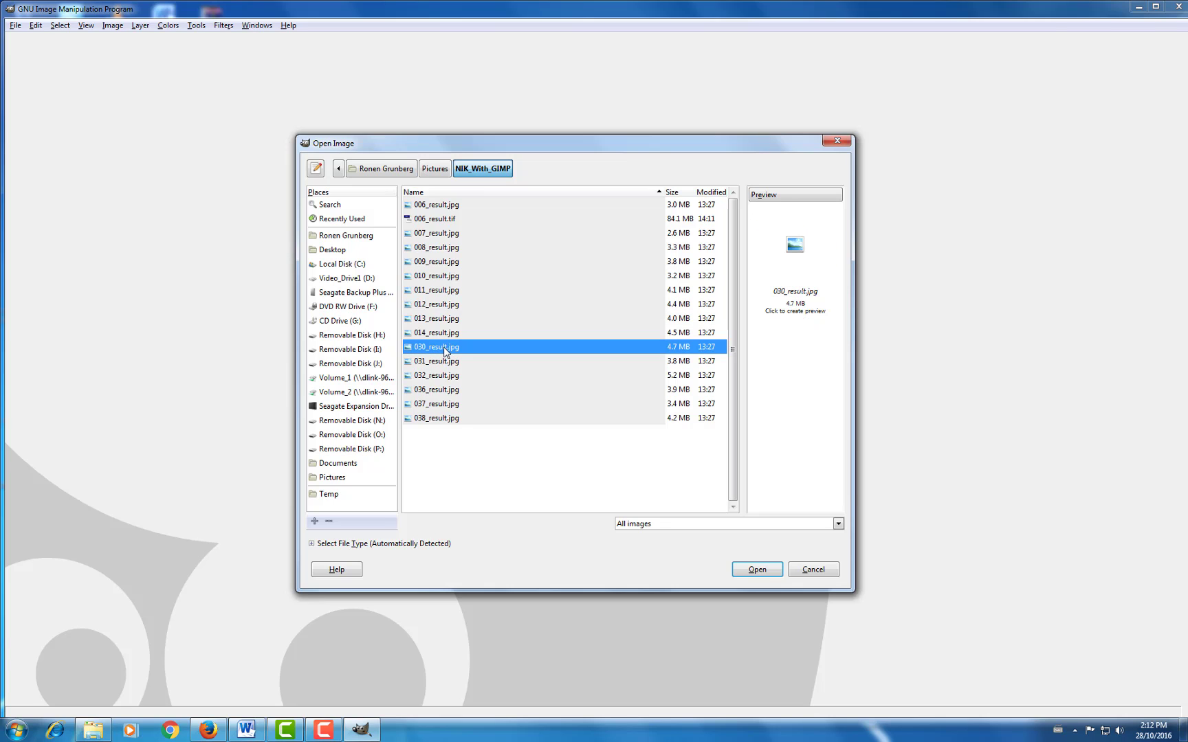
{"action": "left_click", "coordinate": [818, 253]}
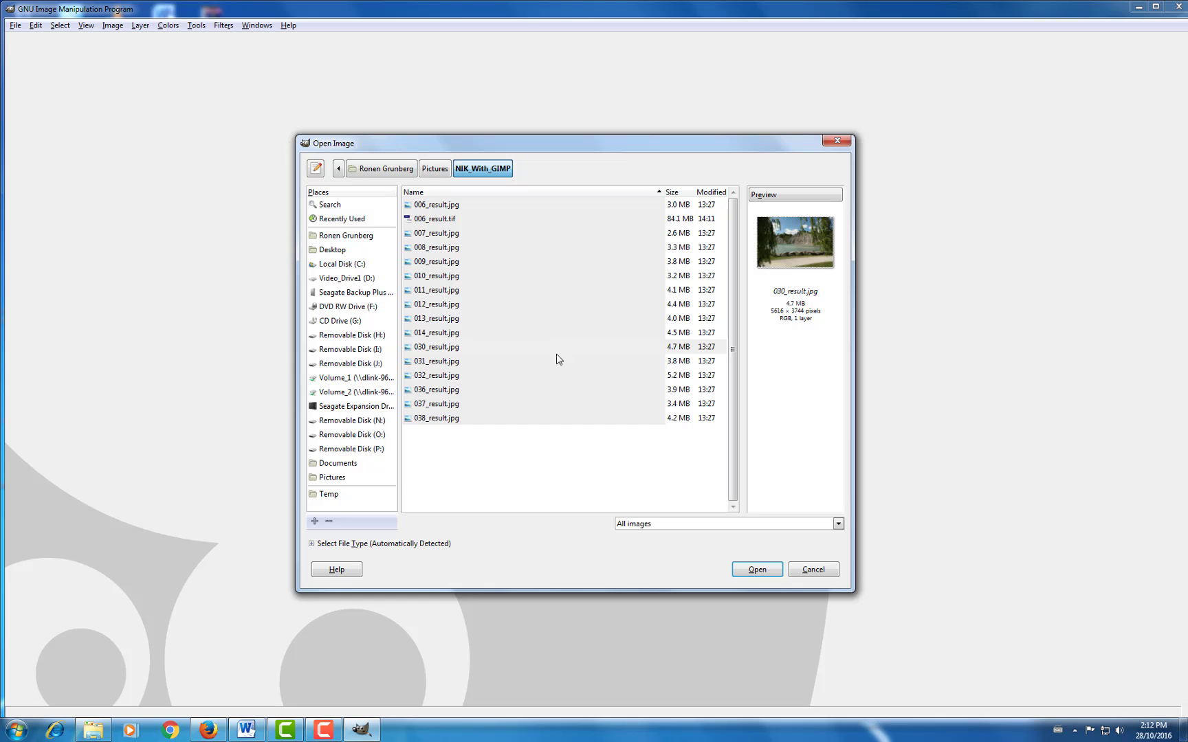
{"action": "left_click", "coordinate": [756, 571]}
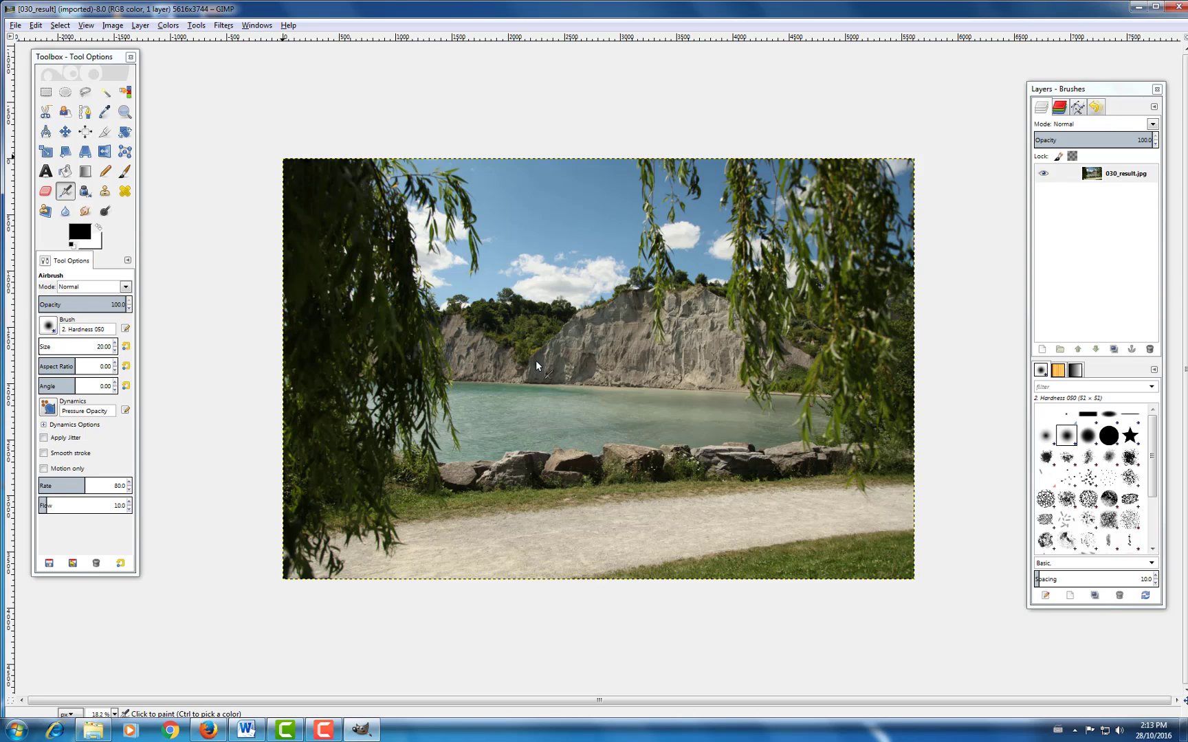
- Send the willow and lake photo as a new layer from visible to HDR Efex Pro 2 with the ShellOut filter
{"action": "left_click", "coordinate": [231, 27]}
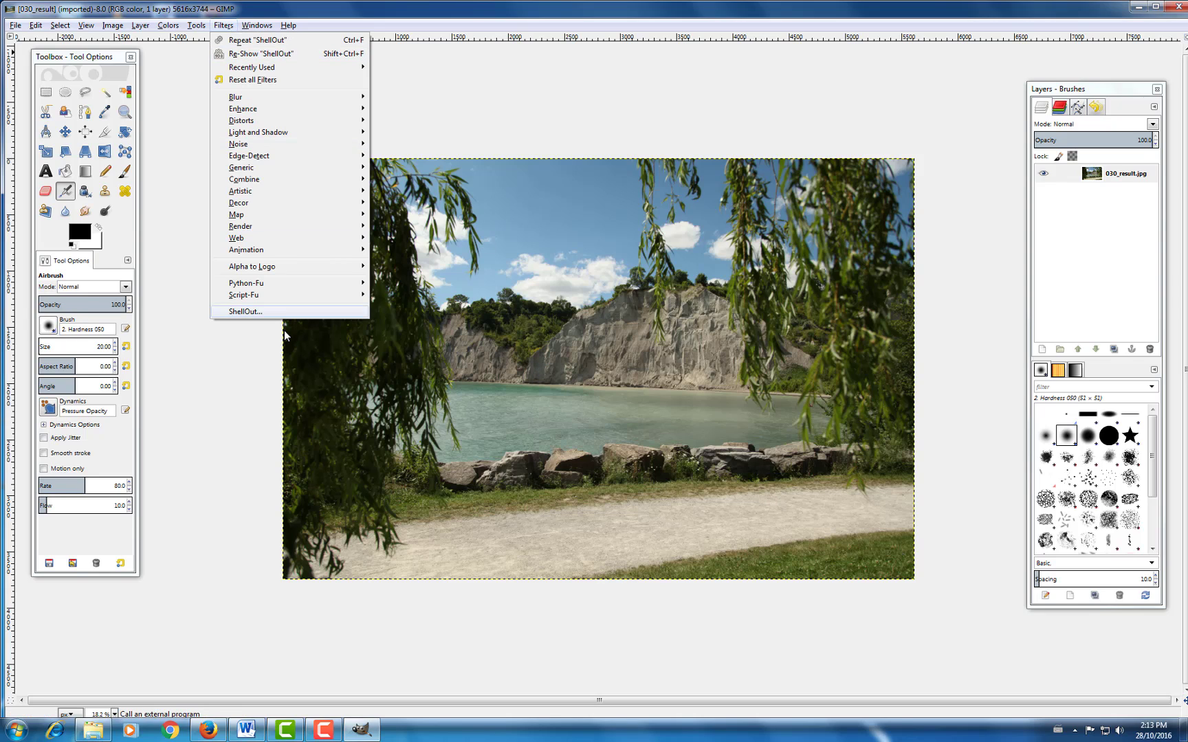
{"action": "left_click", "coordinate": [271, 314]}
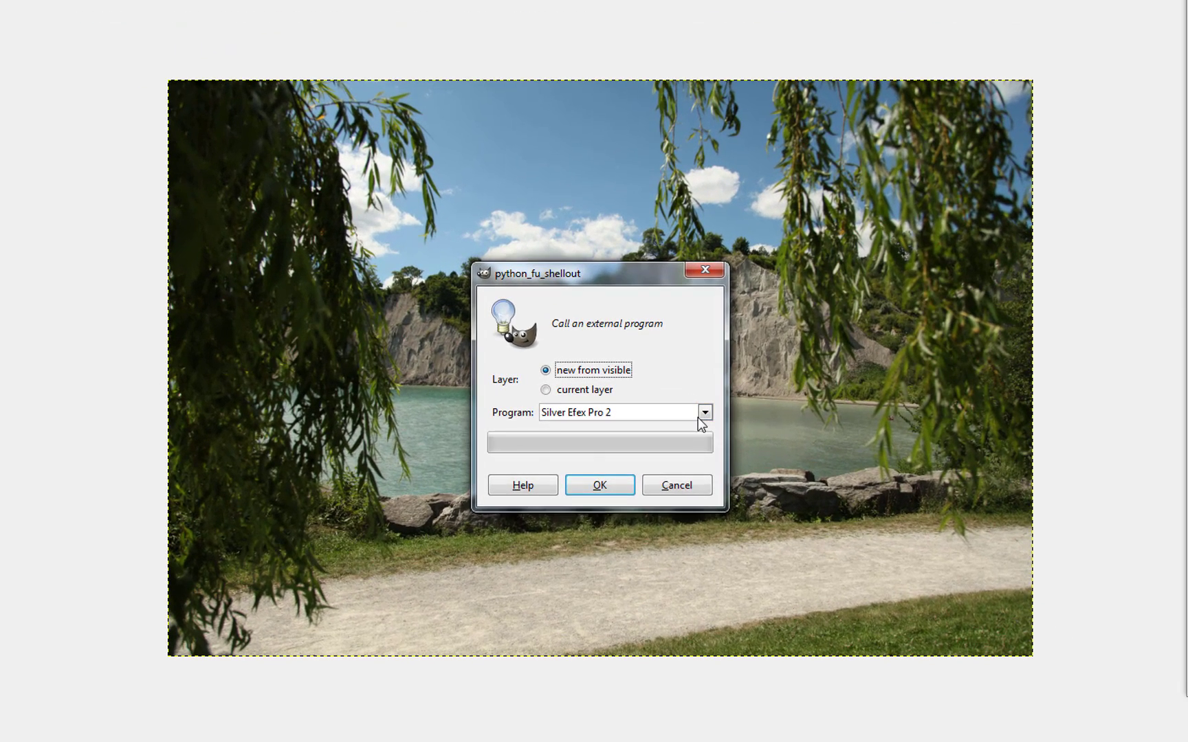
{"action": "left_click", "coordinate": [674, 403]}
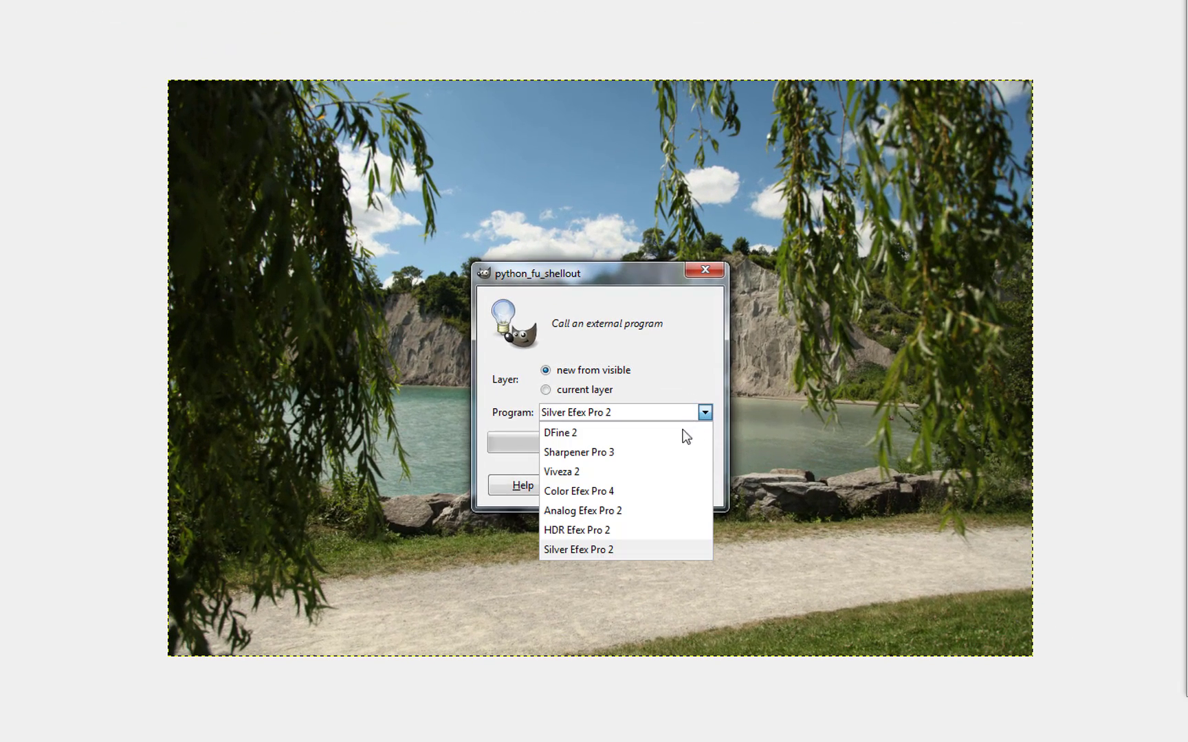
{"action": "left_click", "coordinate": [607, 531]}
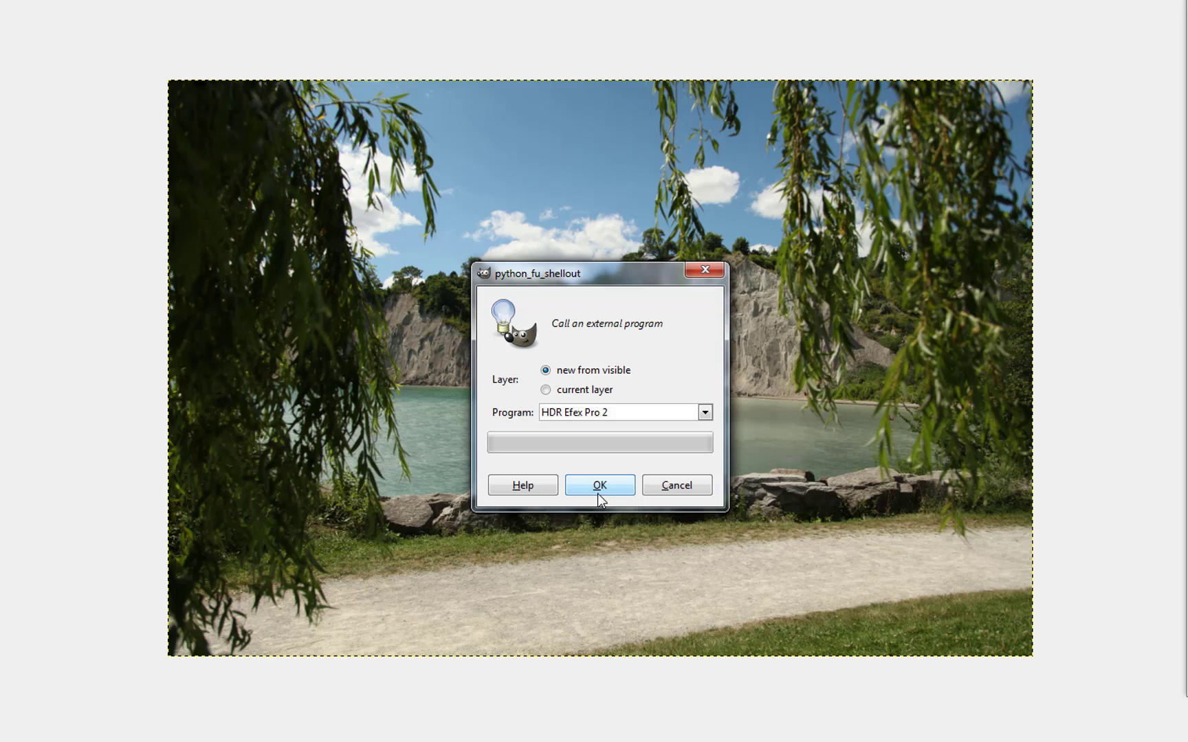
{"action": "left_click", "coordinate": [599, 499]}
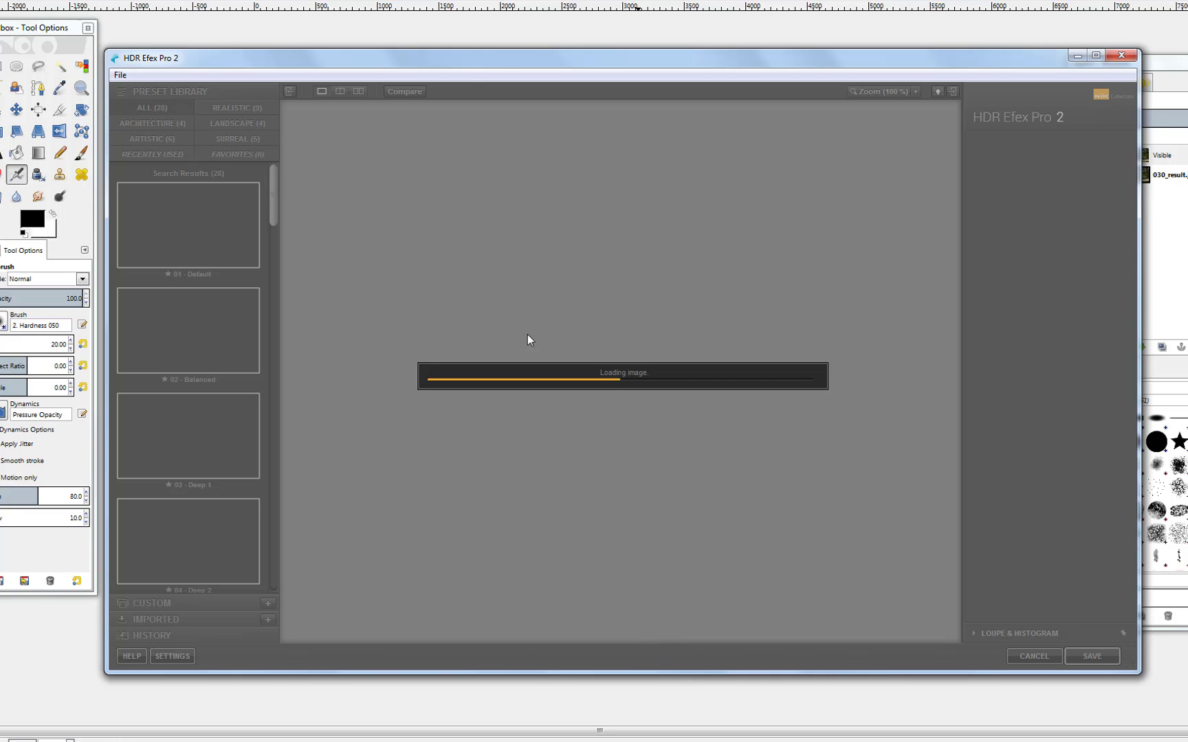
- Apply the 03 - Deep 1 preset to the willow and lake photo
{"action": "left_click_drag", "start_coordinate": [500, 58], "coordinate": [483, 74]}
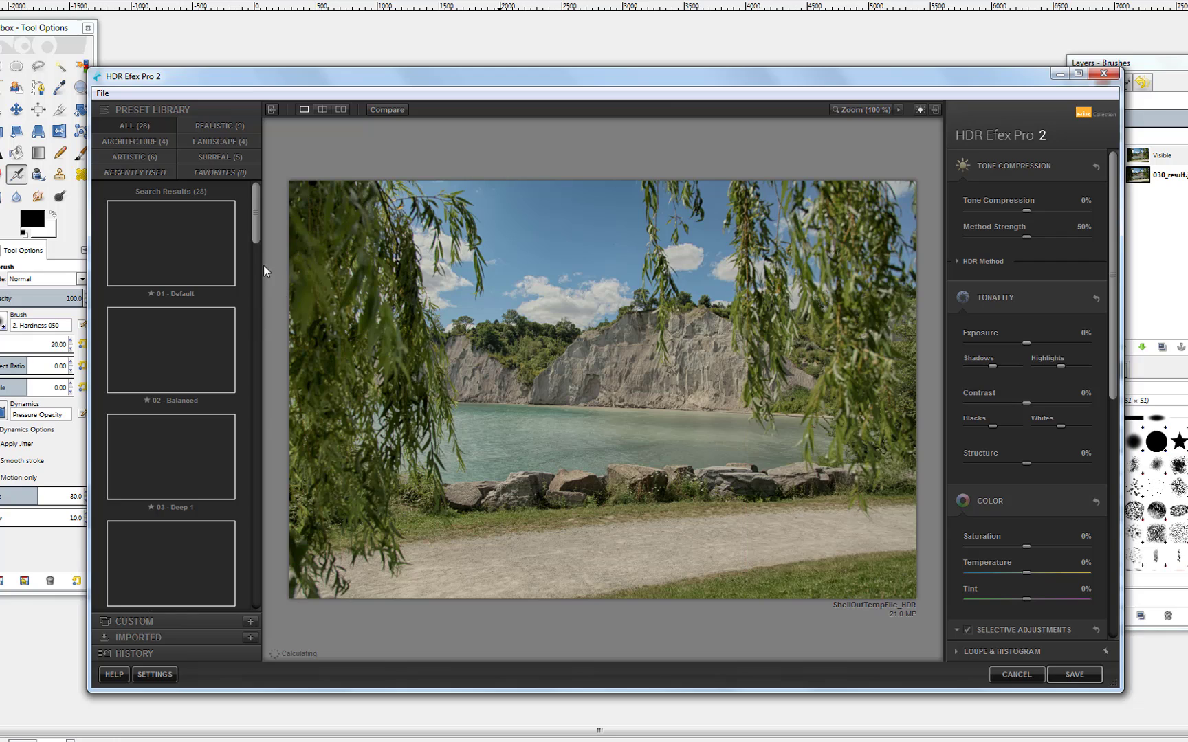
{"action": "left_click_drag", "start_coordinate": [257, 222], "coordinate": [256, 228]}
{"action": "left_click", "coordinate": [178, 399]}
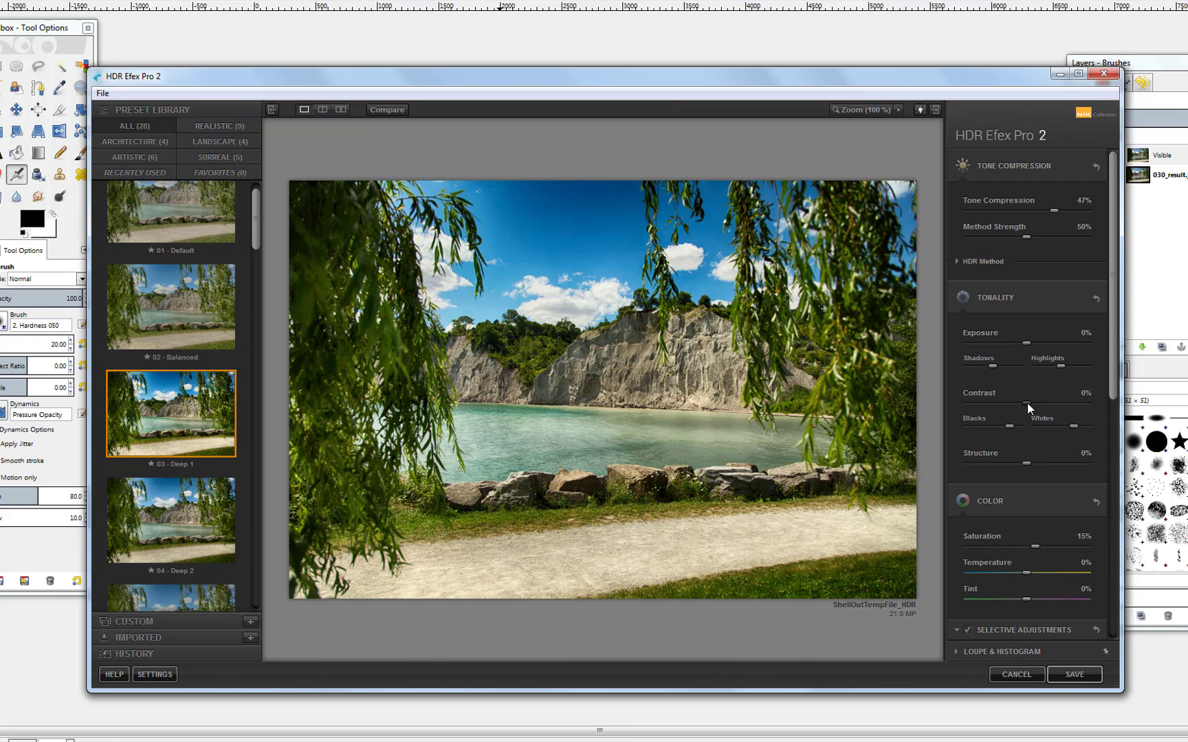
- Fine-tune the preset to -33% contrast, 41% method strength, -13% saturation and 16% blacks
{"action": "left_click_drag", "start_coordinate": [1027, 403], "coordinate": [1008, 400]}
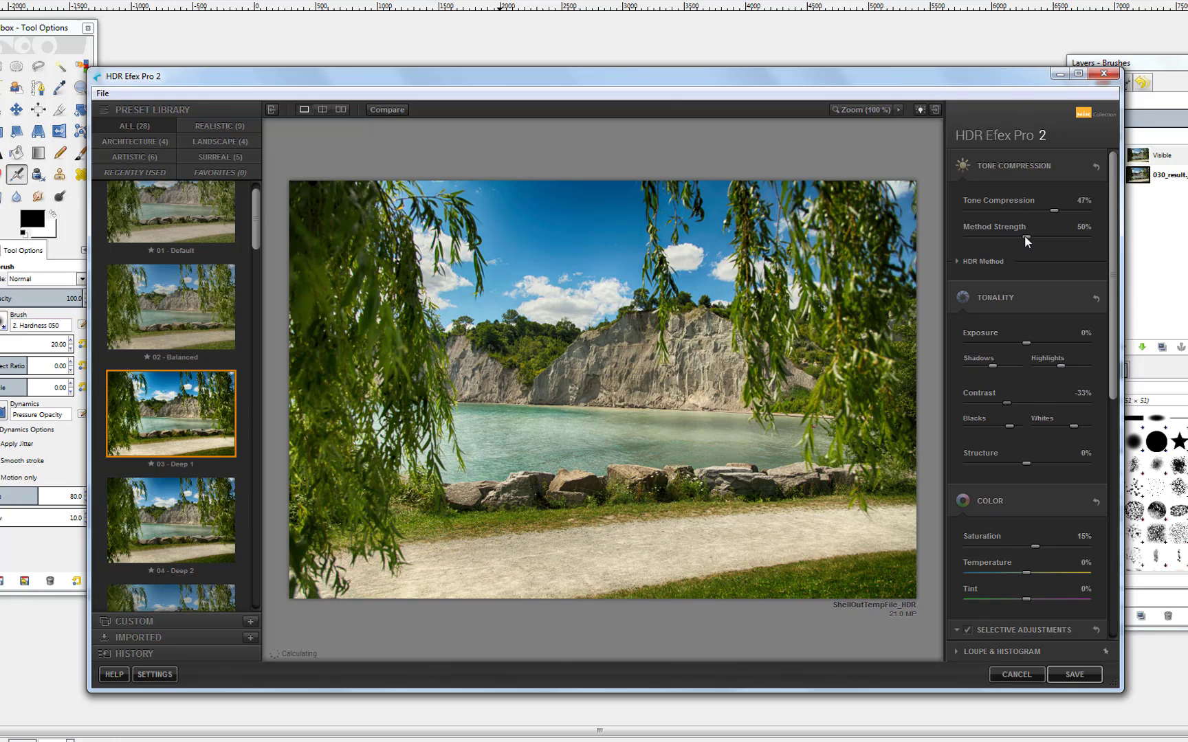
{"action": "left_click_drag", "start_coordinate": [1024, 236], "coordinate": [1016, 236]}
{"action": "left_click_drag", "start_coordinate": [1108, 264], "coordinate": [1110, 354]}
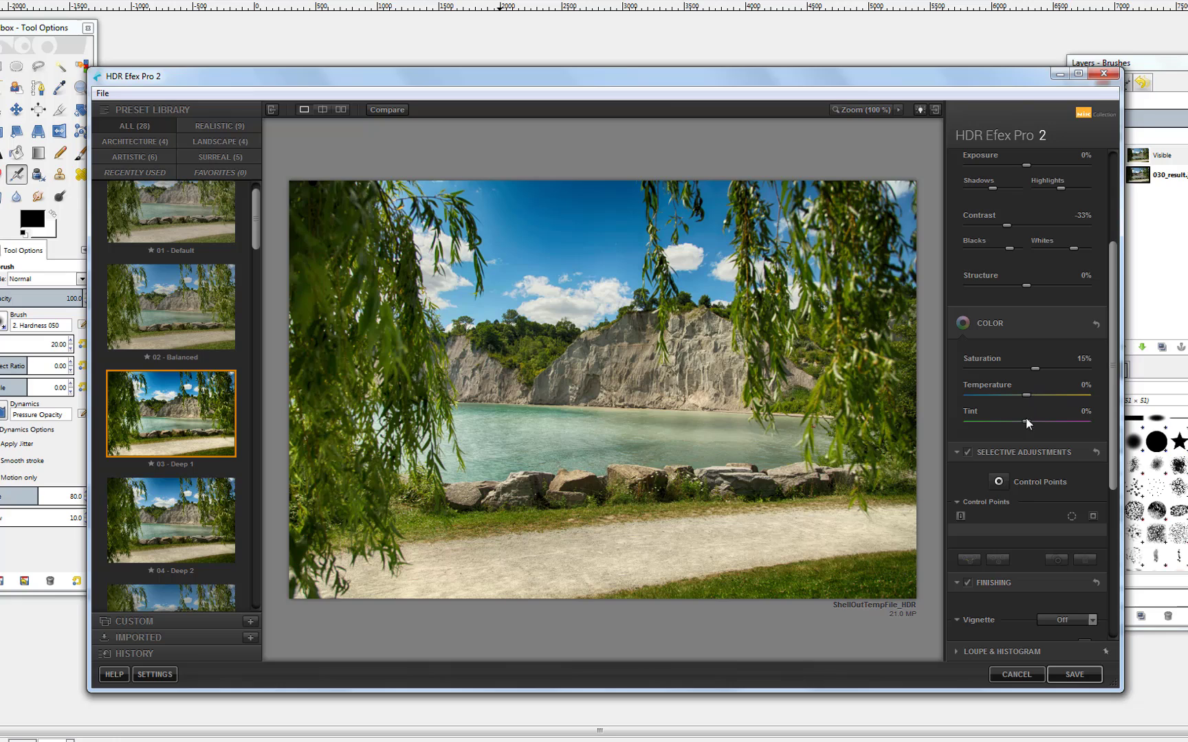
{"action": "left_click_drag", "start_coordinate": [1036, 368], "coordinate": [1005, 368]}
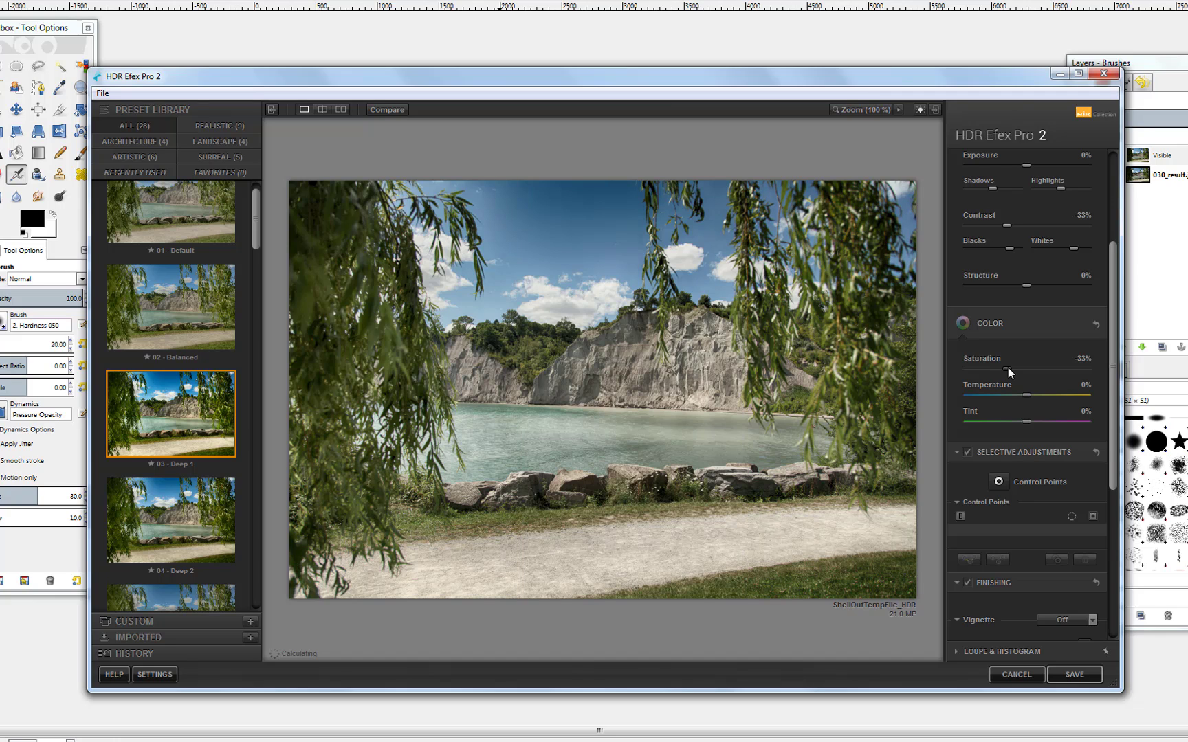
{"action": "left_click_drag", "start_coordinate": [1014, 367], "coordinate": [1018, 368]}
{"action": "left_click_drag", "start_coordinate": [1111, 335], "coordinate": [1108, 237]}
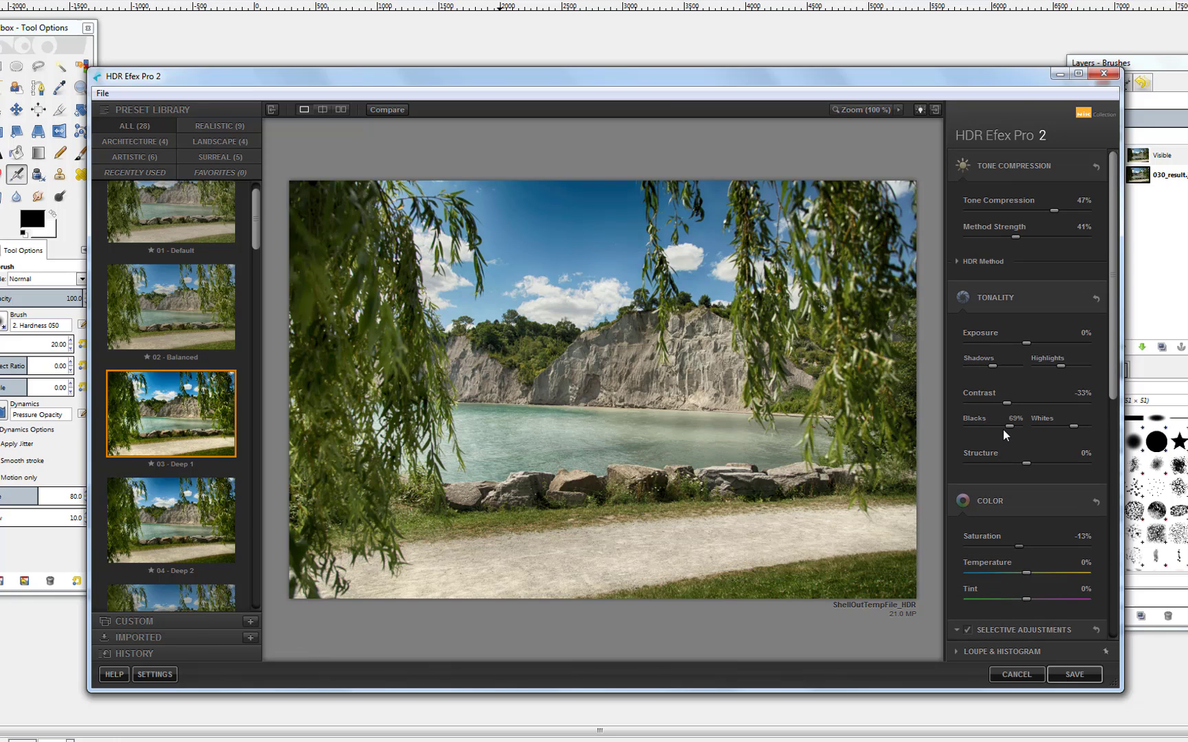
{"action": "mouse_move", "coordinate": [1010, 425]}
{"action": "left_mouse_down"}
{"action": "mouse_move", "coordinate": [986, 420]}
{"action": "mouse_move", "coordinate": [997, 421]}
{"action": "left_mouse_up"}
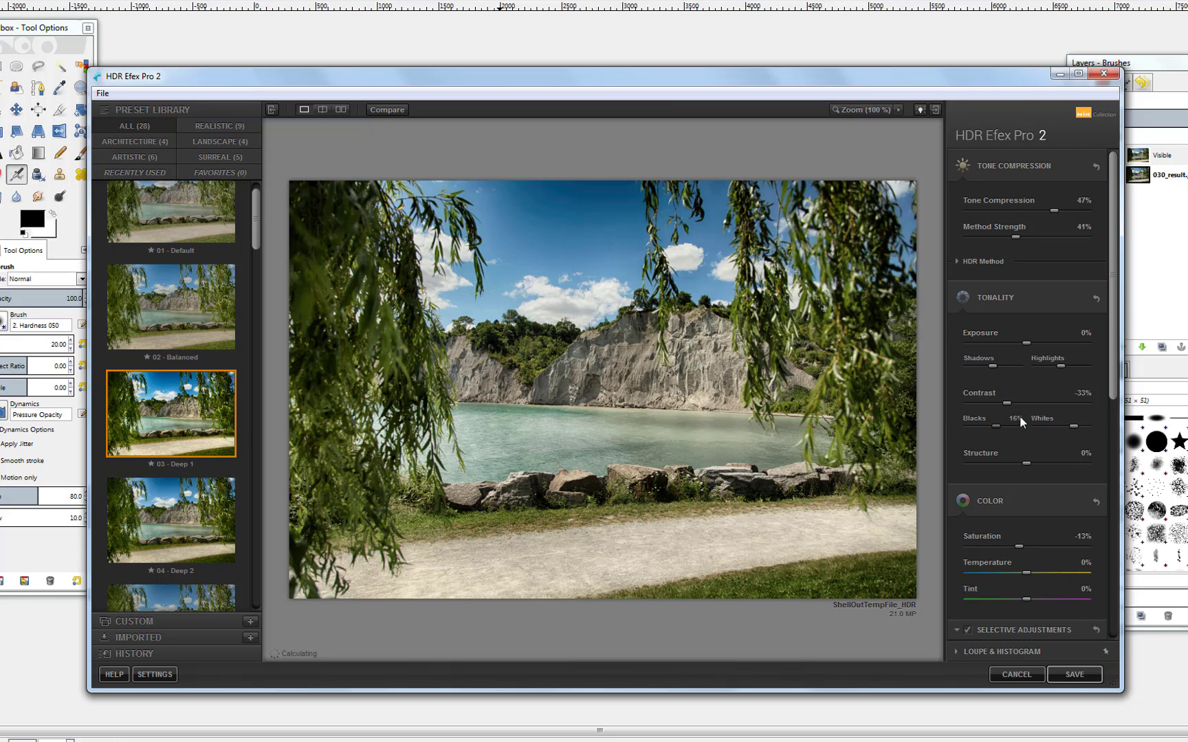
- Set the HDR Method's detail to Accentuated, and try the Dingy drama level before returning it to Deep
{"action": "left_click", "coordinate": [955, 261]}
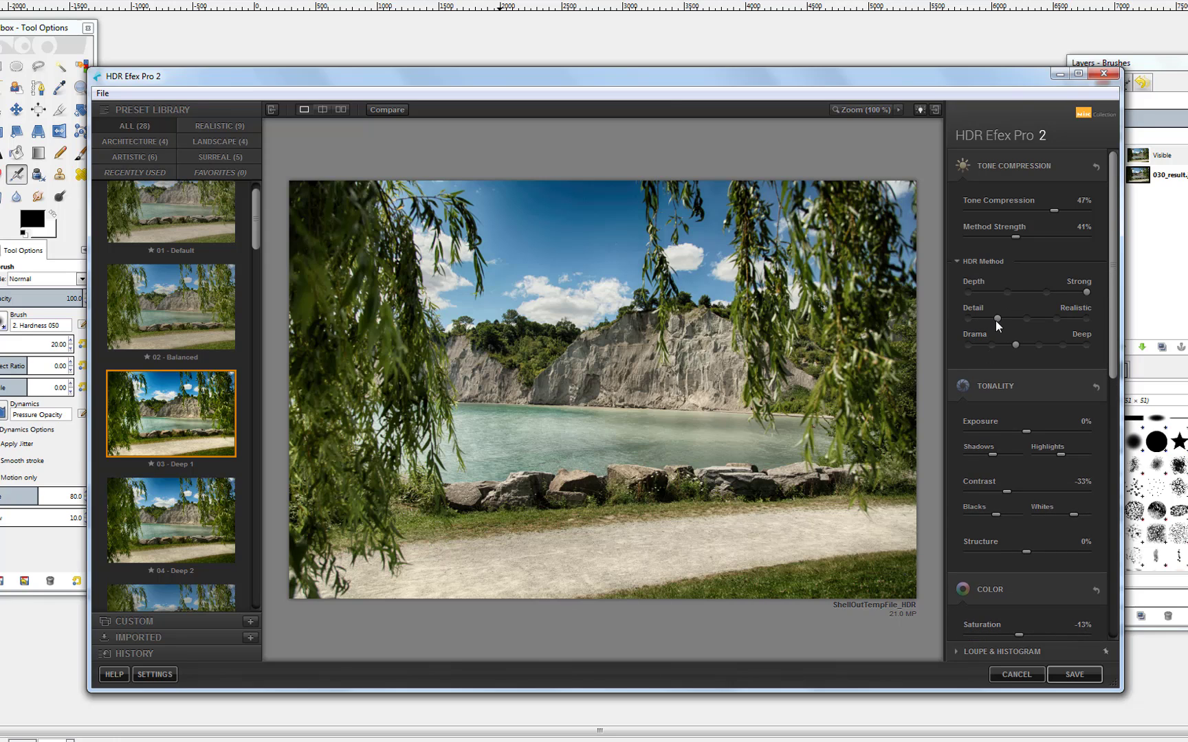
{"action": "left_click_drag", "start_coordinate": [998, 318], "coordinate": [1023, 319]}
{"action": "left_click_drag", "start_coordinate": [1014, 345], "coordinate": [1031, 346]}
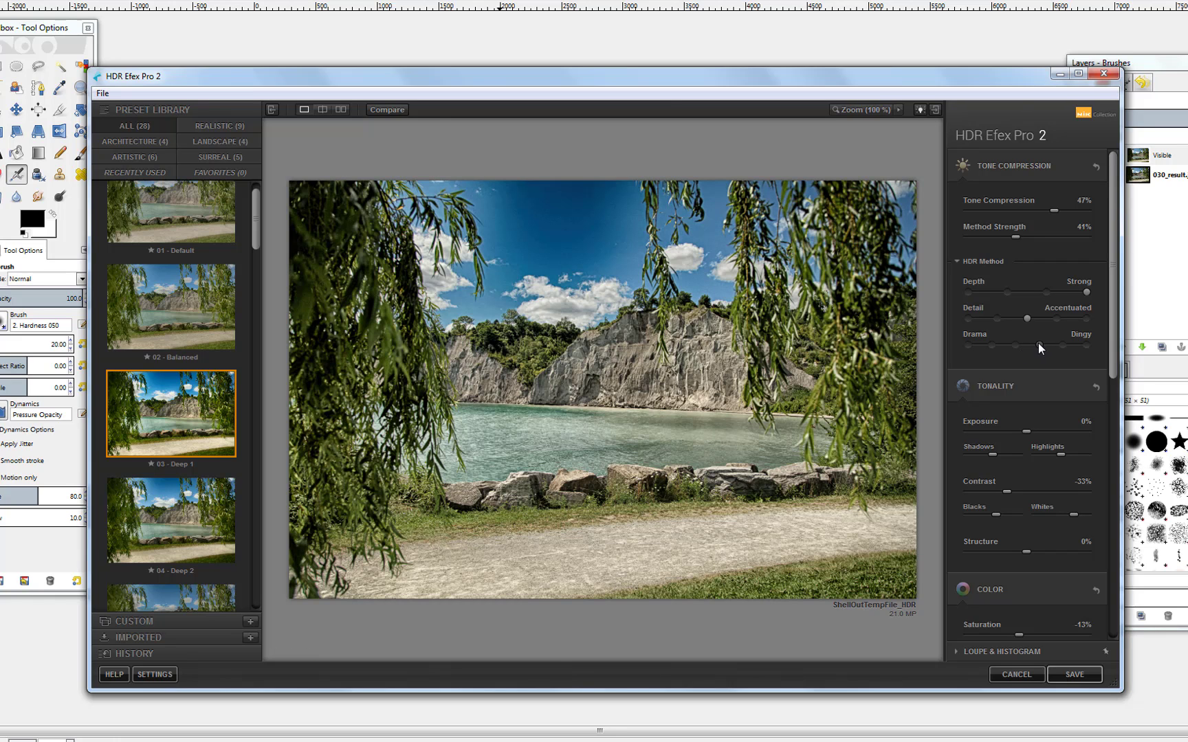
{"action": "left_click_drag", "start_coordinate": [1039, 344], "coordinate": [1014, 342]}
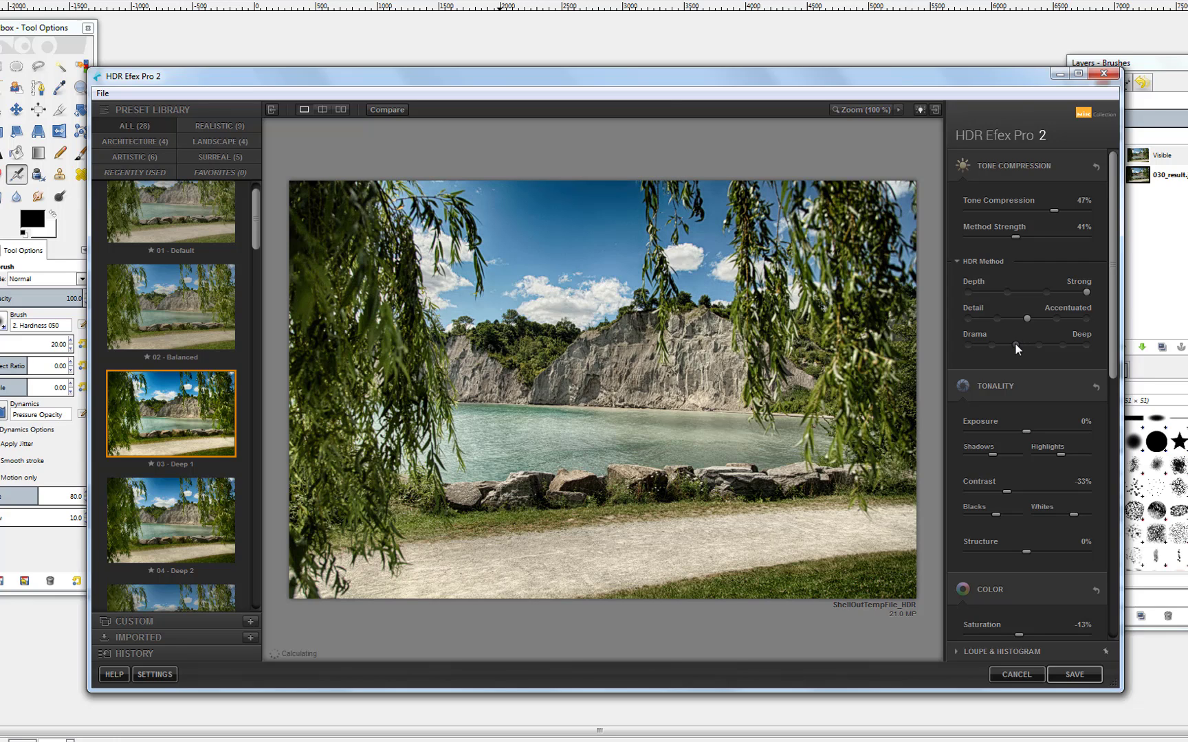
- Warm the photo with a temperature of 9% and save the HDR Efex Pro 2 result
{"action": "left_click_drag", "start_coordinate": [1112, 310], "coordinate": [1107, 430]}
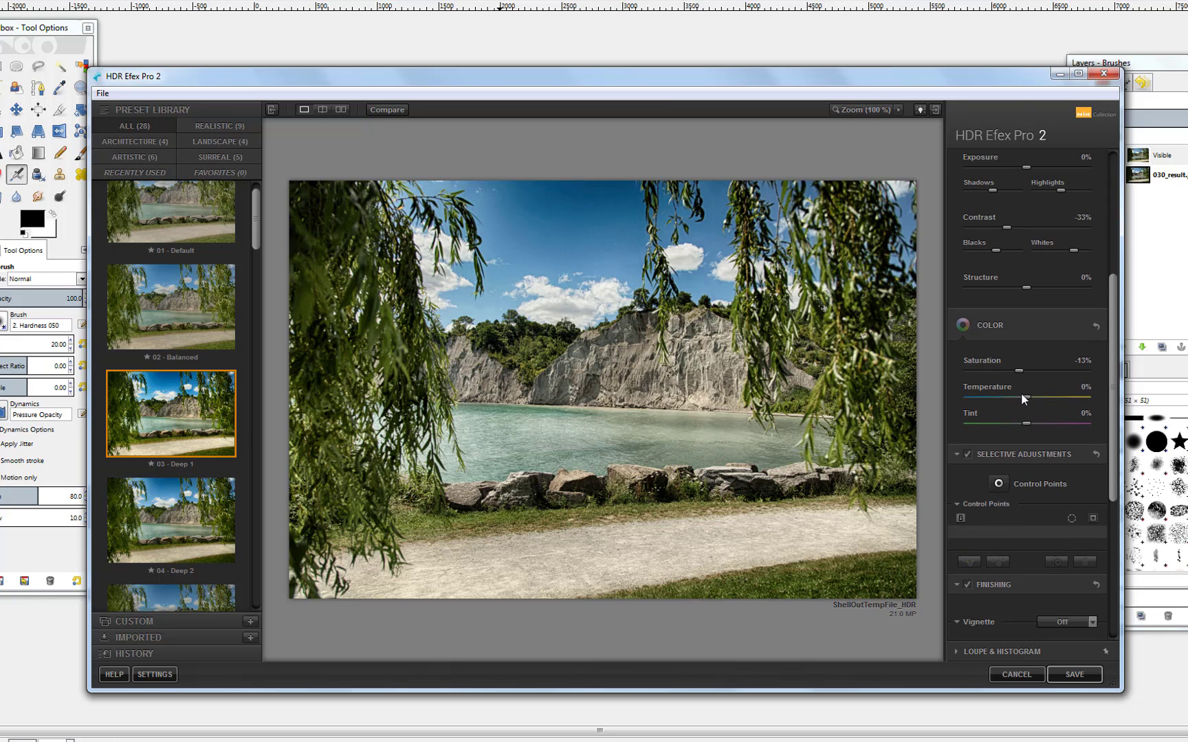
{"action": "left_click_drag", "start_coordinate": [1035, 396], "coordinate": [1030, 393]}
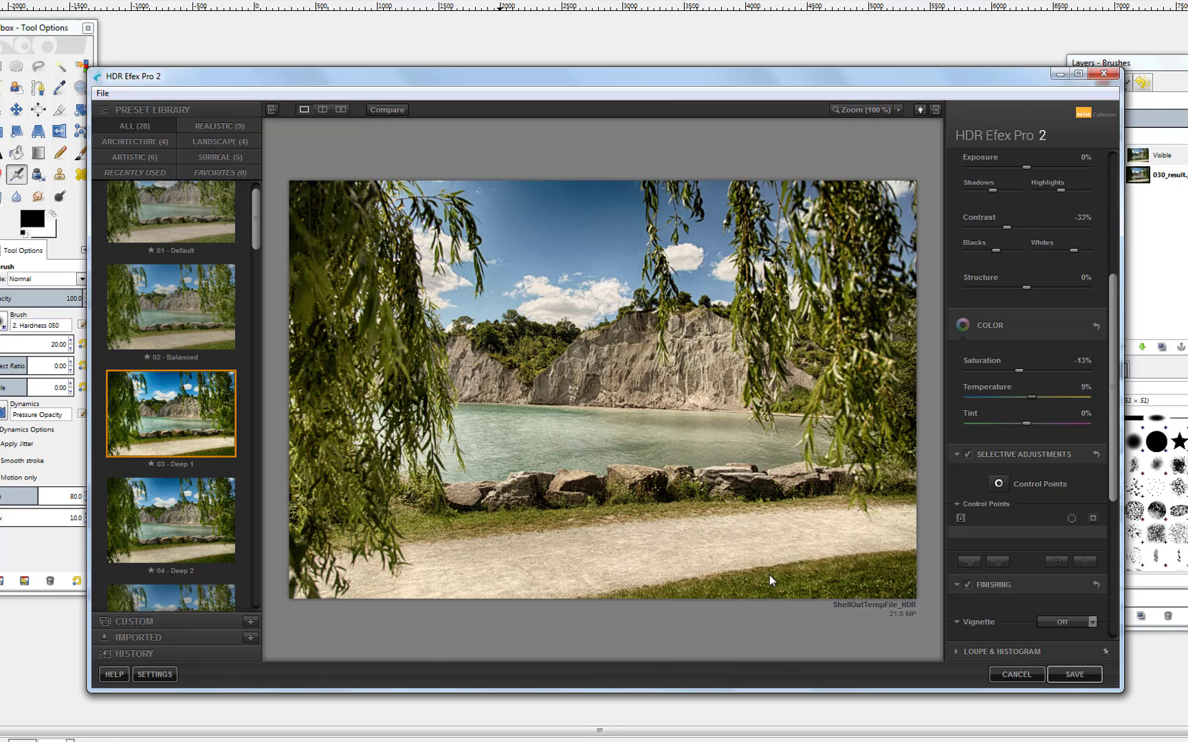
{"action": "left_click", "coordinate": [1074, 676]}
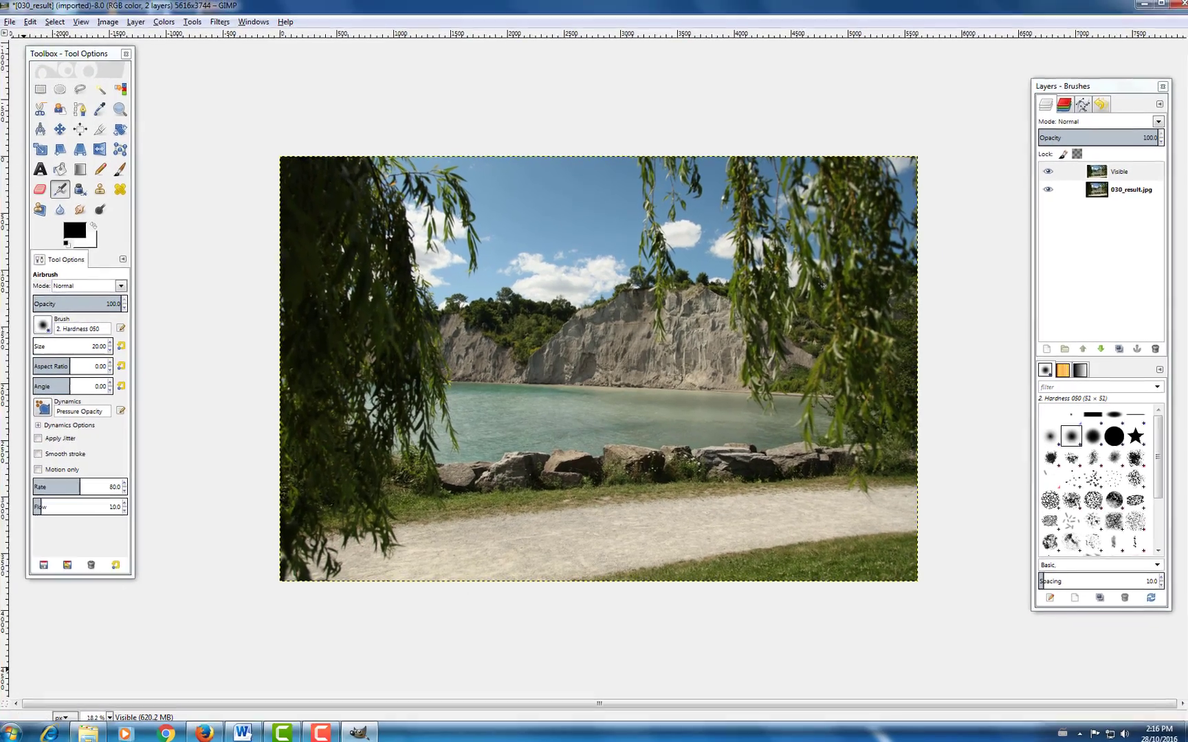
- Open the Windows Documents library and locate ShellOutTempFile_HDR.tif
{"action": "left_click", "coordinate": [11, 733]}
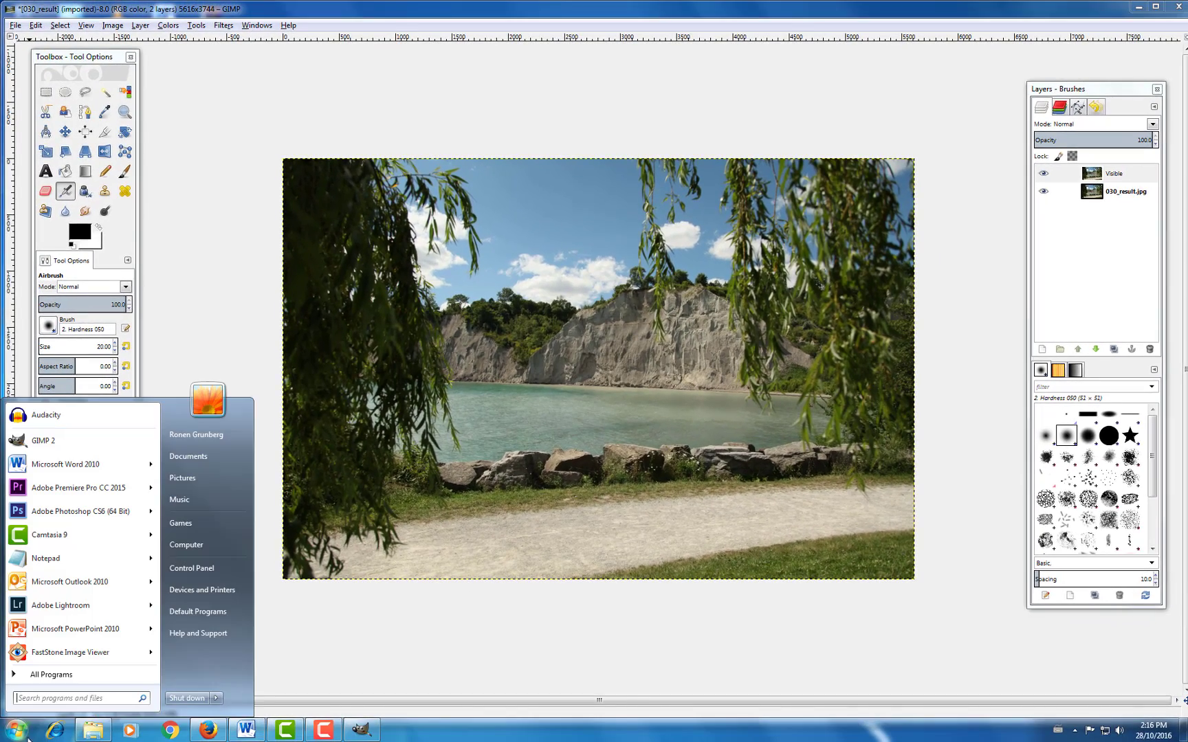
{"action": "left_click", "coordinate": [206, 455]}
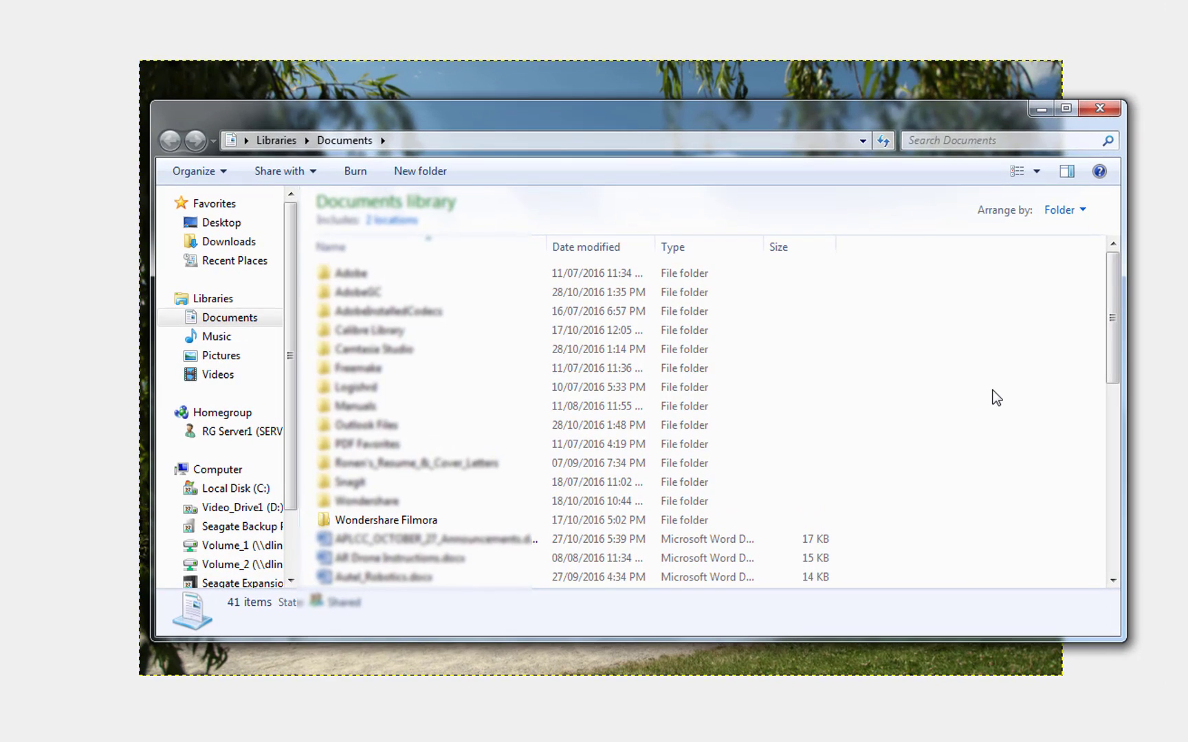
{"action": "scroll", "coordinate": [995, 397], "scroll_direction": "down", "scroll_amount": 3}
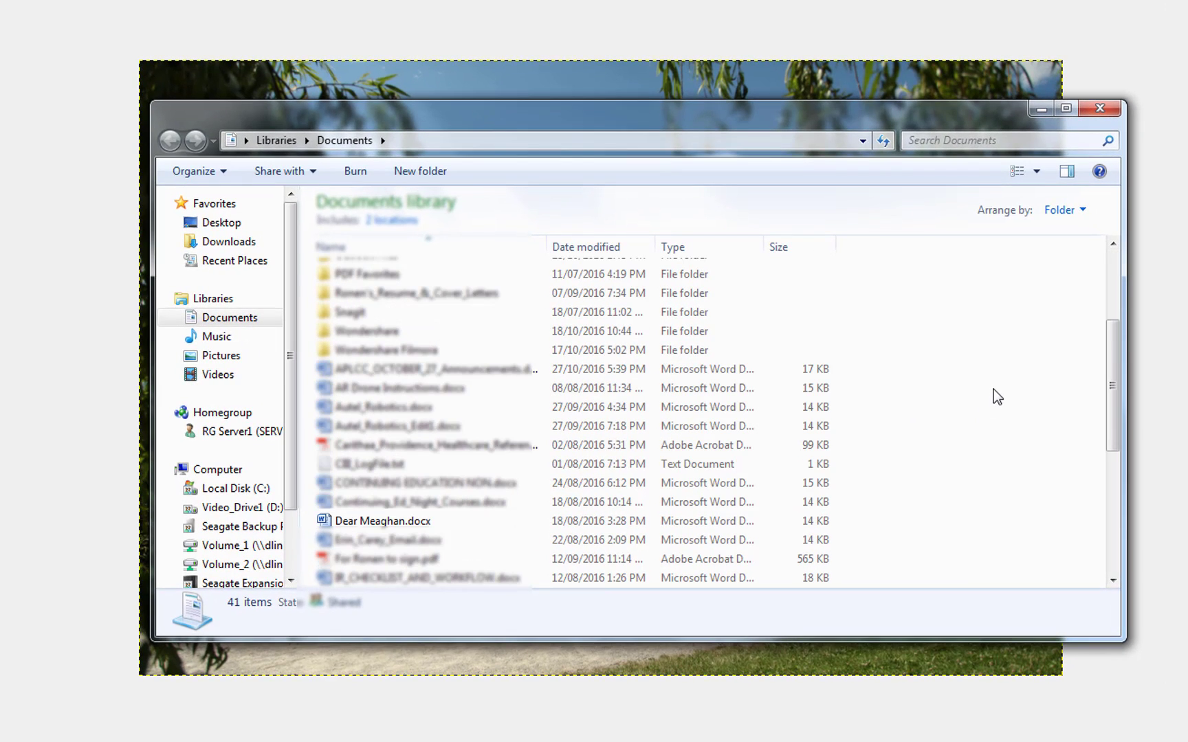
{"action": "scroll", "coordinate": [996, 386], "scroll_direction": "down", "scroll_amount": 4}
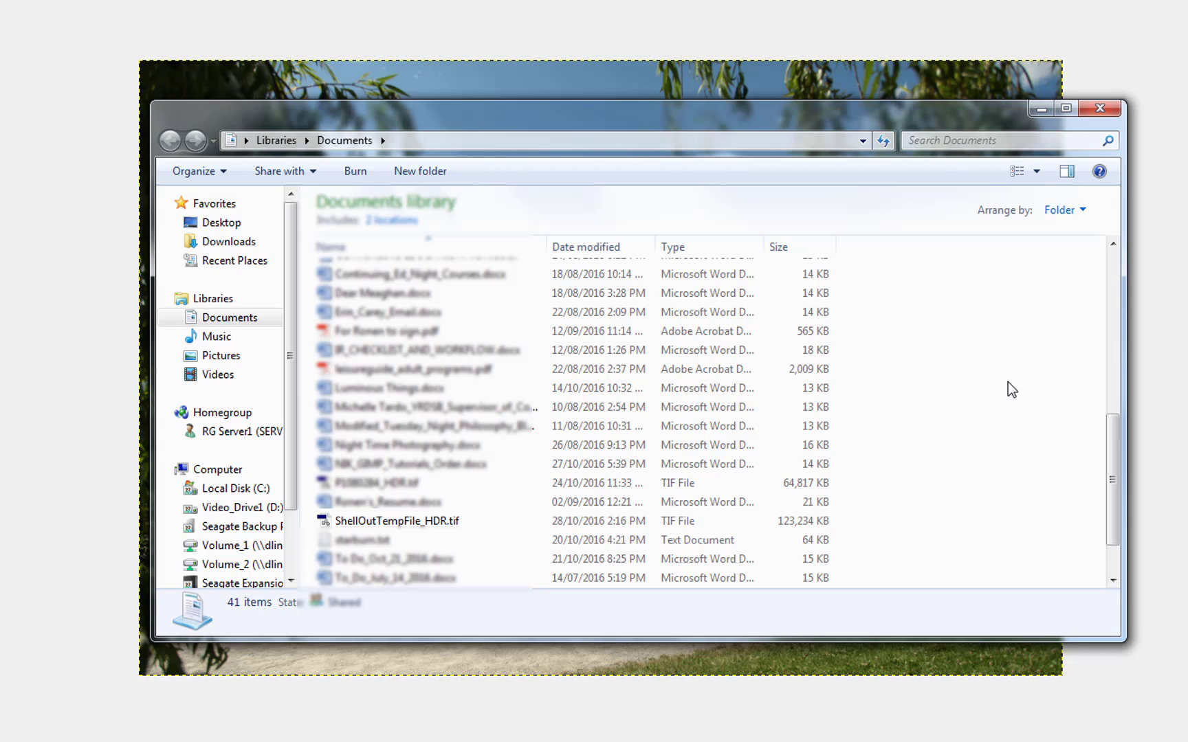
{"action": "scroll", "coordinate": [1010, 382], "scroll_direction": "down", "scroll_amount": 2}
{"action": "scroll", "coordinate": [1013, 386], "scroll_direction": "up", "scroll_amount": 1}
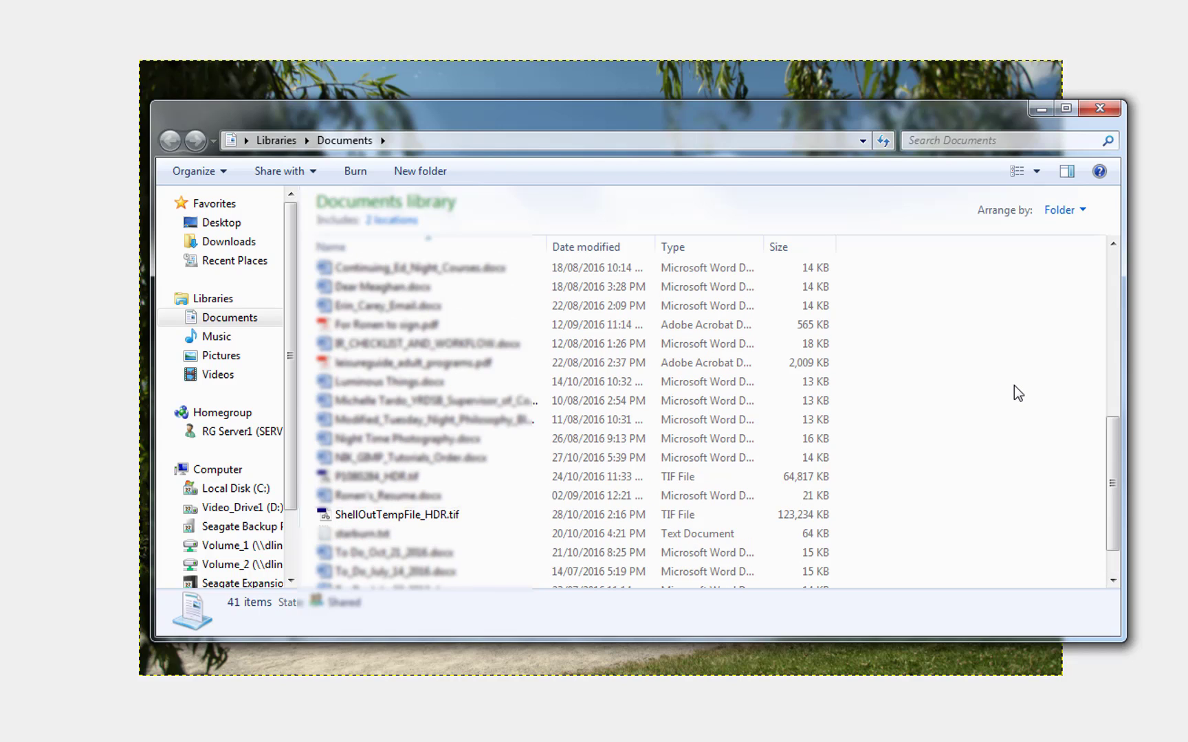
- View ShellOutTempFile_HDR.tif in FastStone Image Viewer, then exit the viewer
{"action": "right_click", "coordinate": [432, 518]}
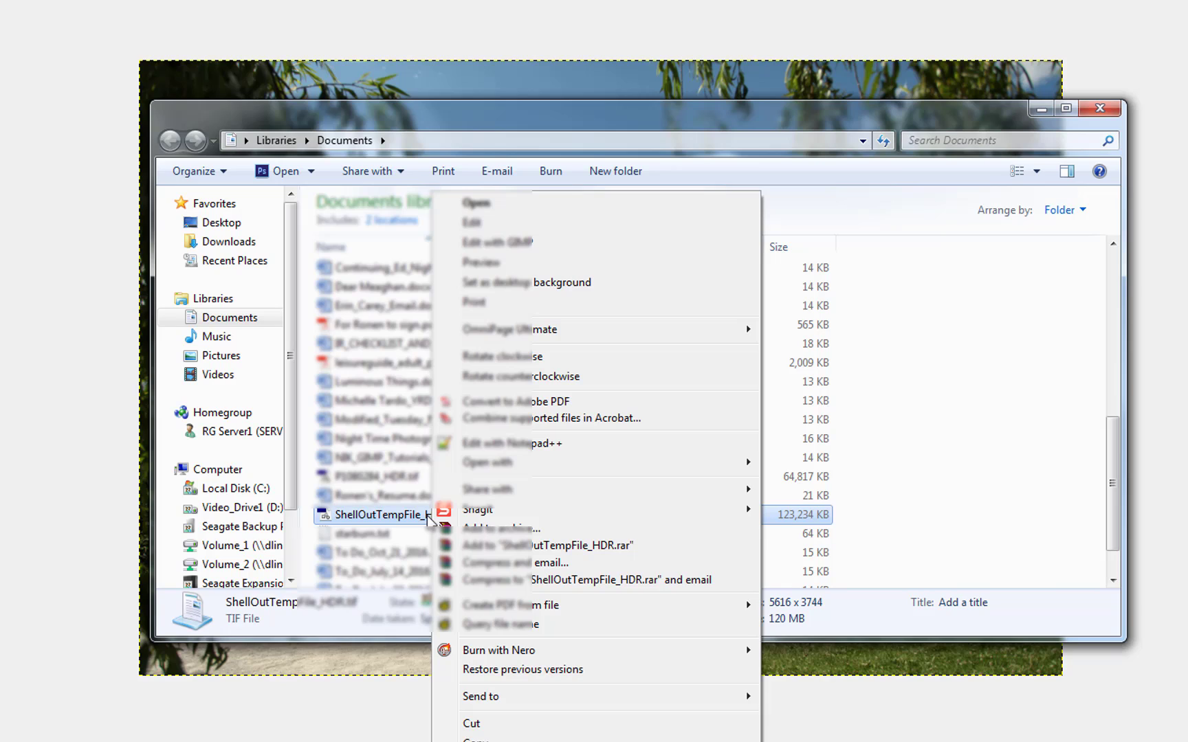
{"action": "mouse_move", "coordinate": [496, 464]}
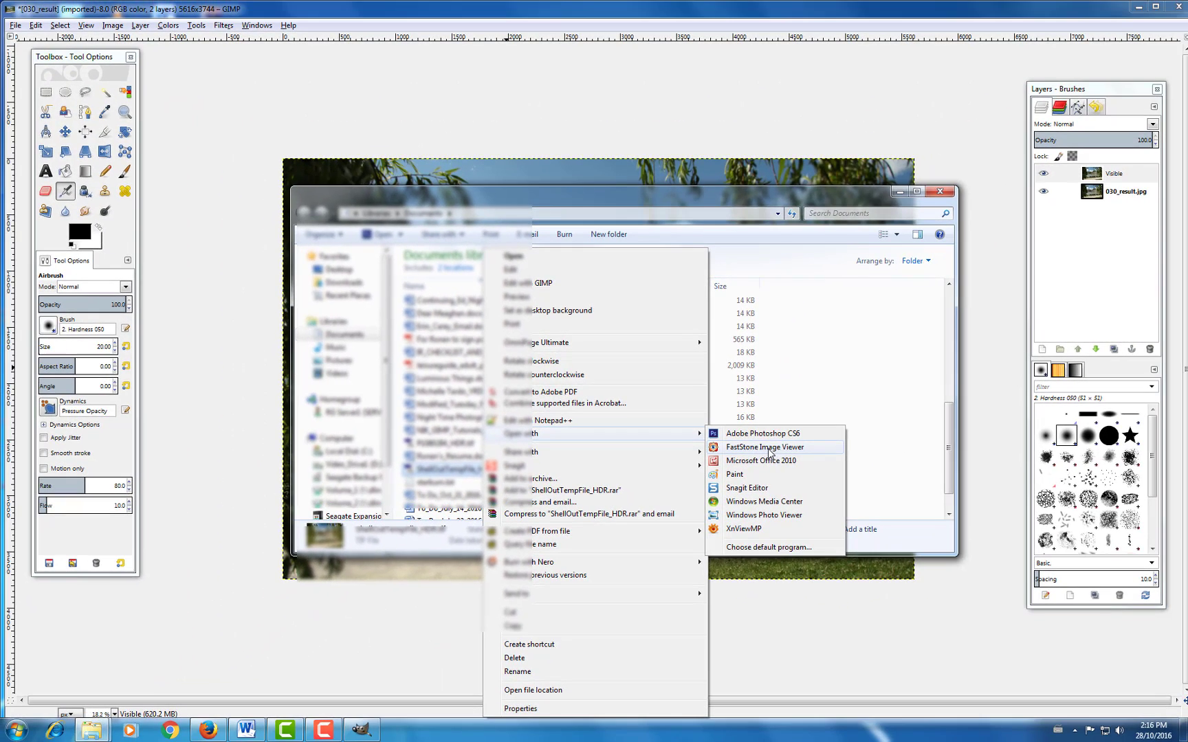
{"action": "left_click", "coordinate": [769, 448]}
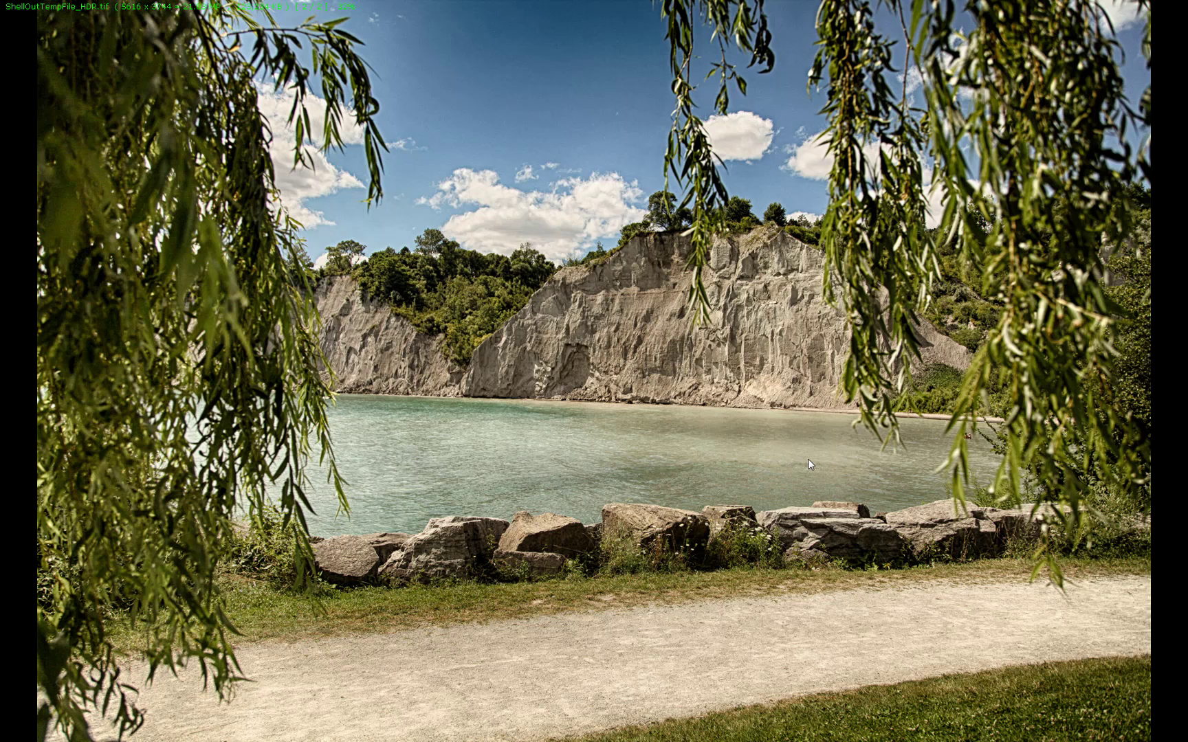
{"action": "key", "text": "Escape"}
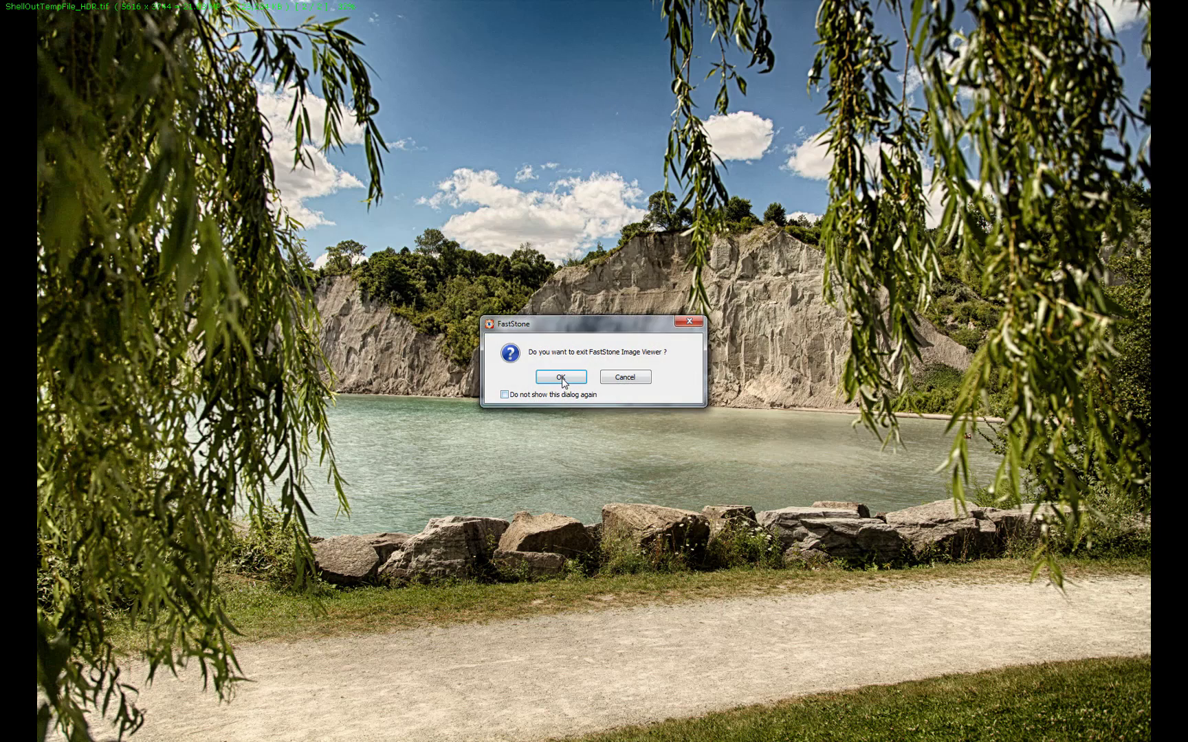
{"action": "left_click", "coordinate": [562, 380]}
- Rename ShellOutTempFile_HDR.tif in the Documents library as GIMP_HDR_Single_File.tif
{"action": "right_click", "coordinate": [453, 471]}
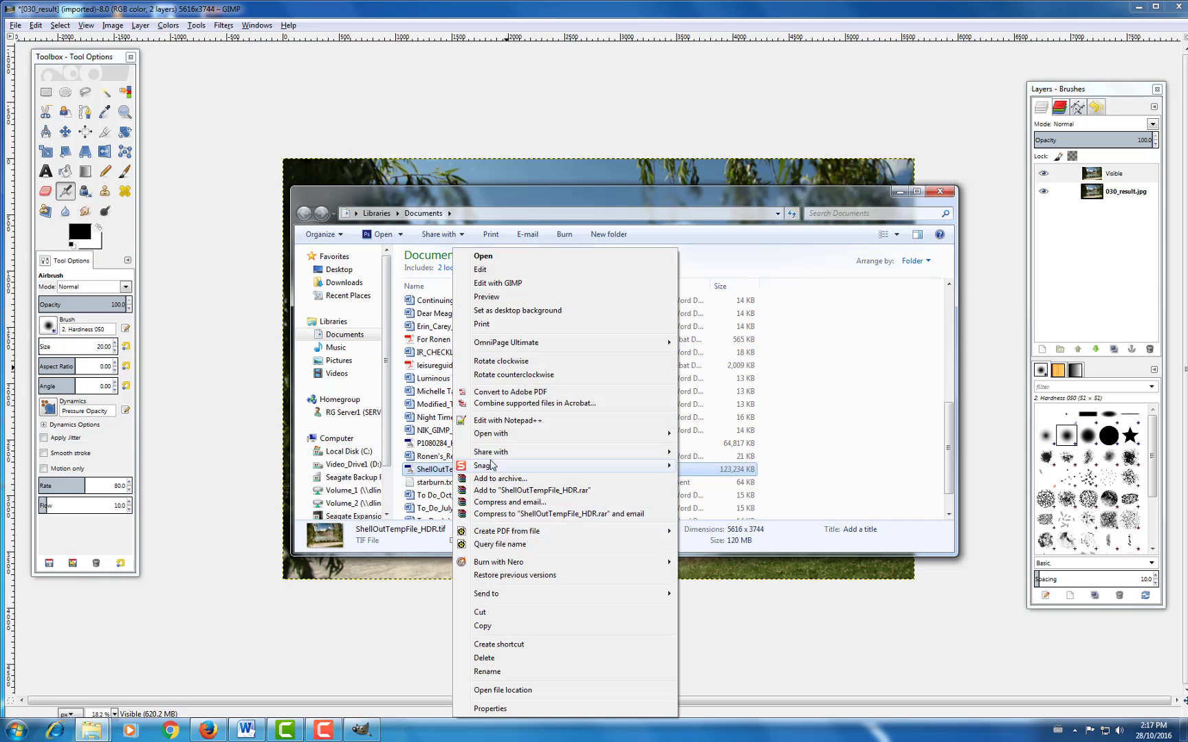
{"action": "left_click", "coordinate": [512, 674]}
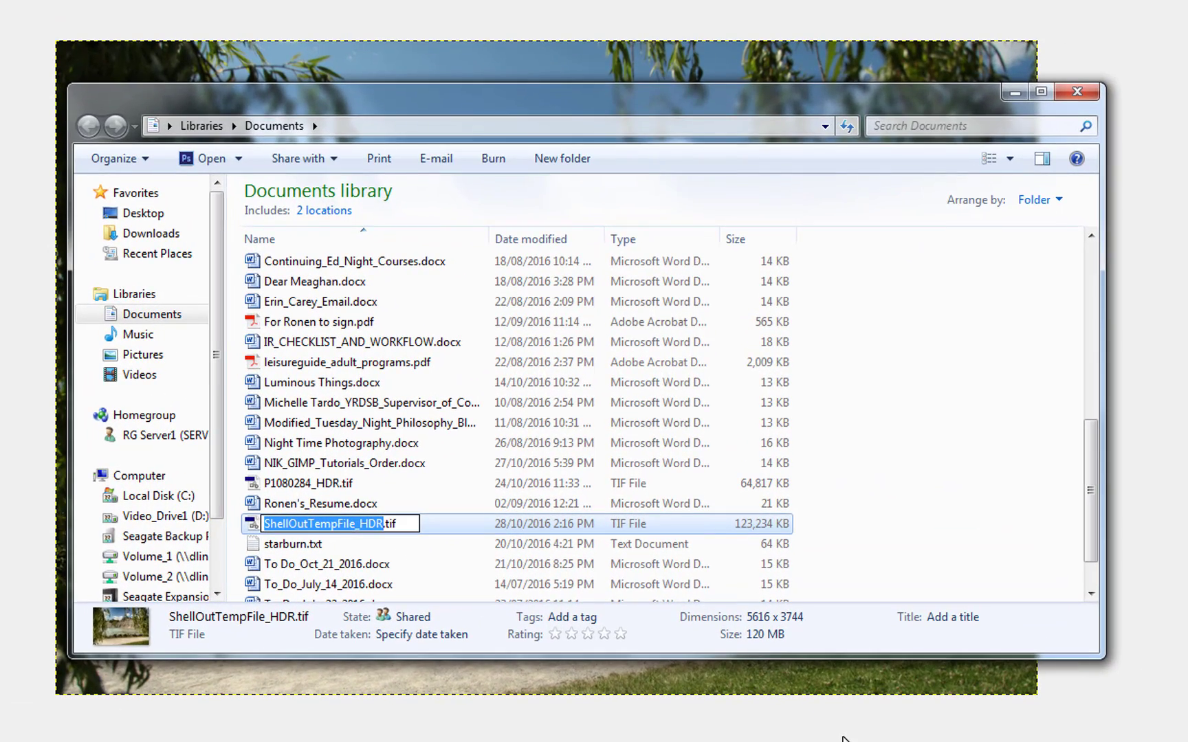
{"action": "type", "text": "GIMP"}
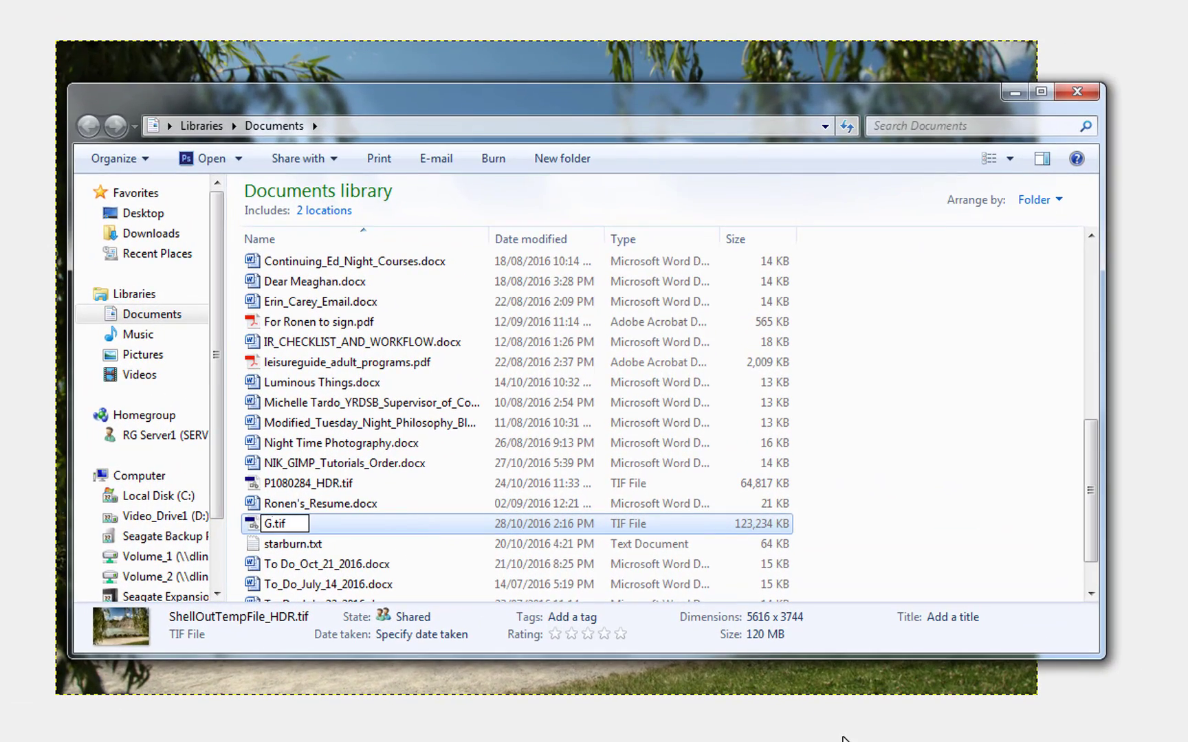
{"action": "type", "text": "_HD"}
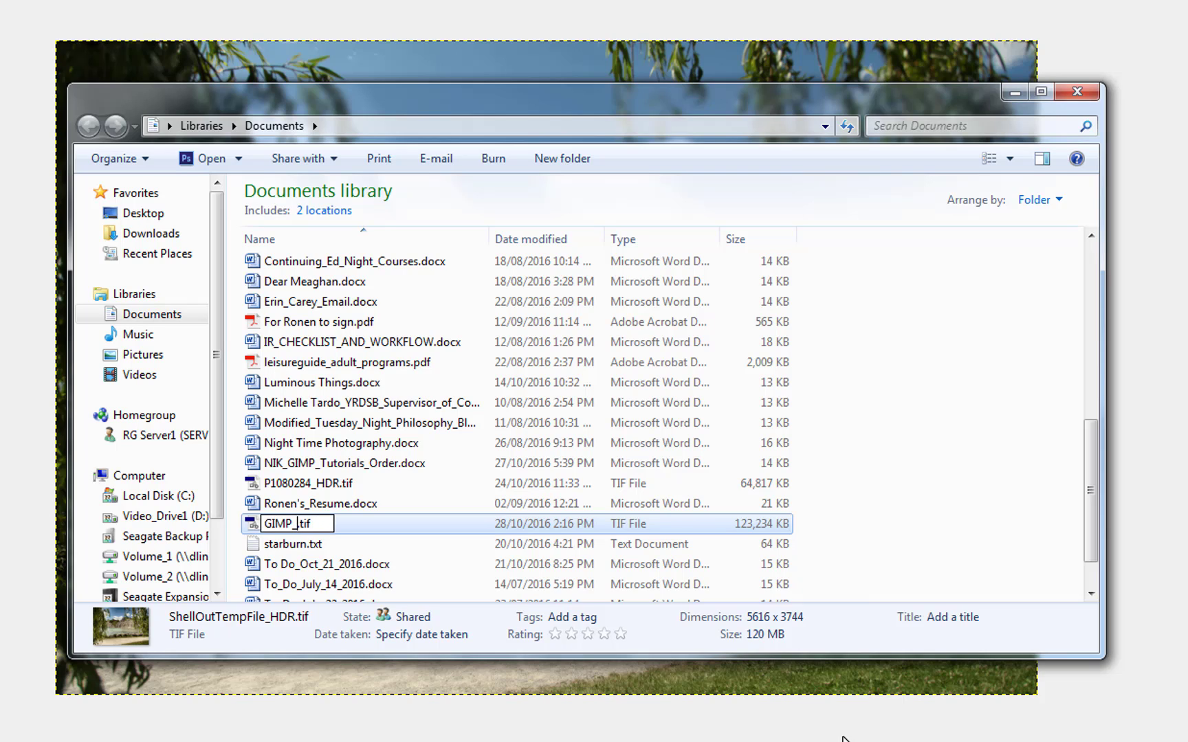
{"action": "type", "text": "R"}
{"action": "type", "text": "_S"}
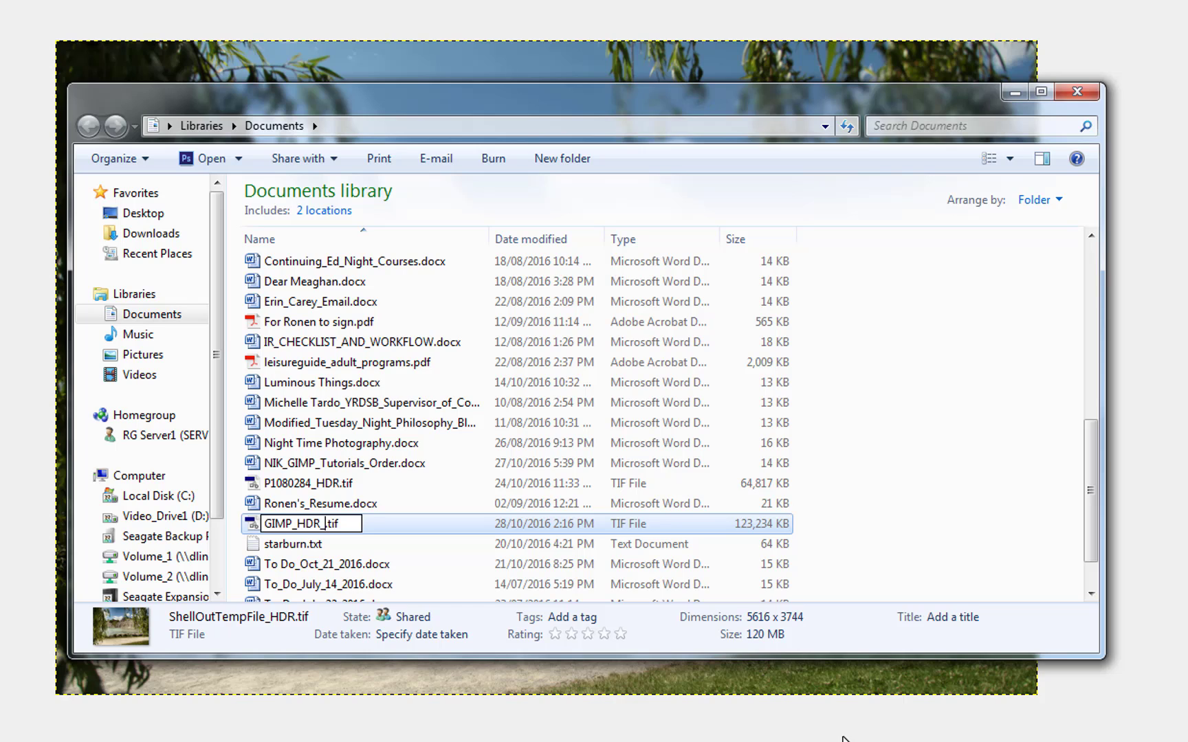
{"action": "type", "text": "ingle_"}
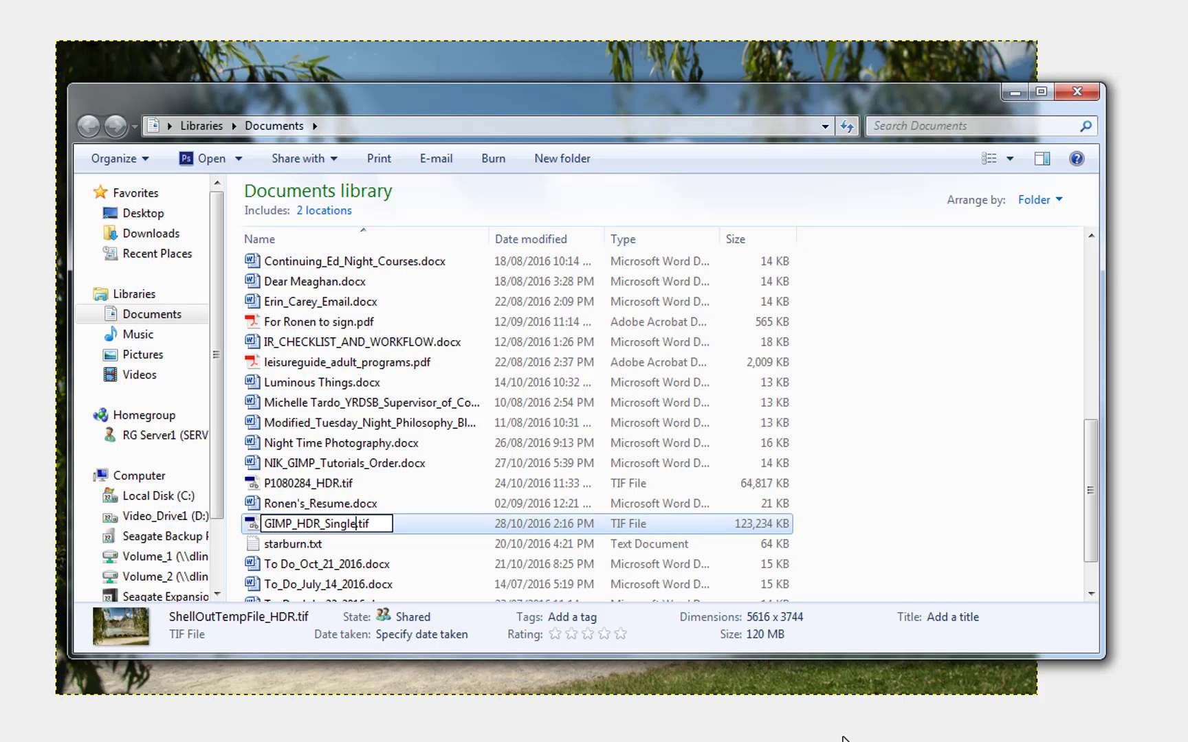
{"action": "type", "text": "File"}
{"action": "left_click", "coordinate": [1001, 448]}
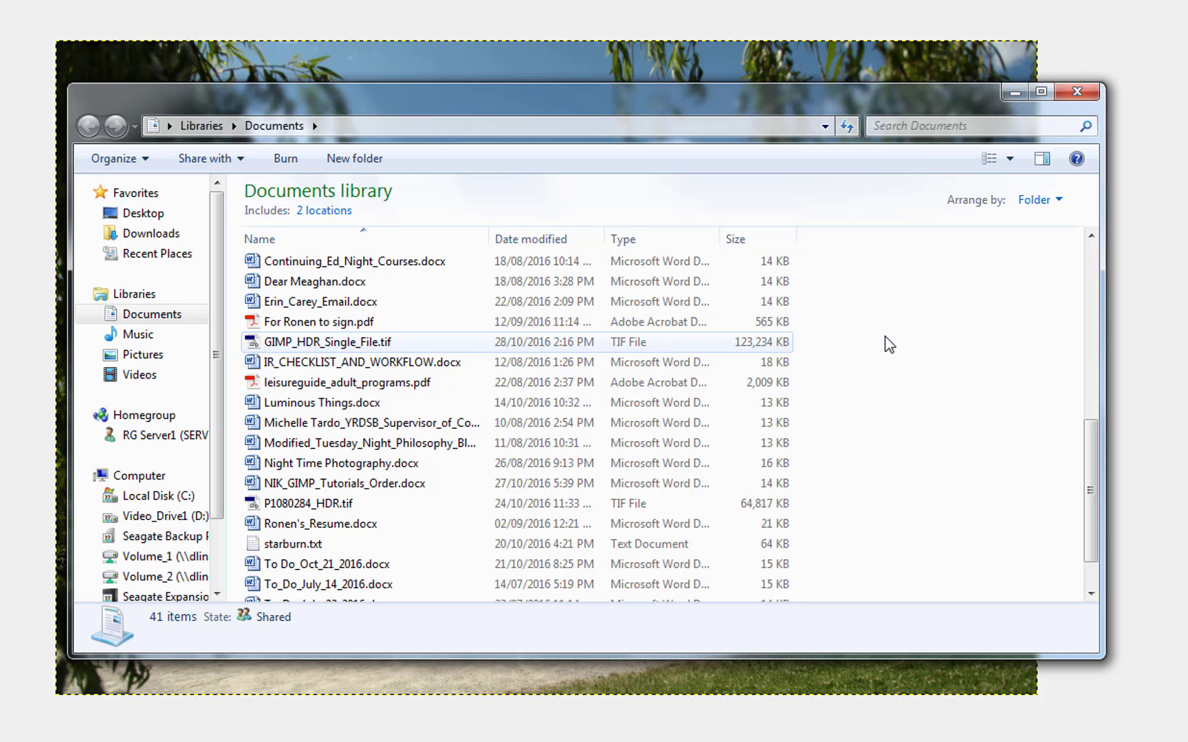
- Close the Documents window and open GIMP_HDR_Single_File.tif from the Documents folder in GIMP, accepting the conversion to 8 bit
{"action": "left_click", "coordinate": [1097, 94]}
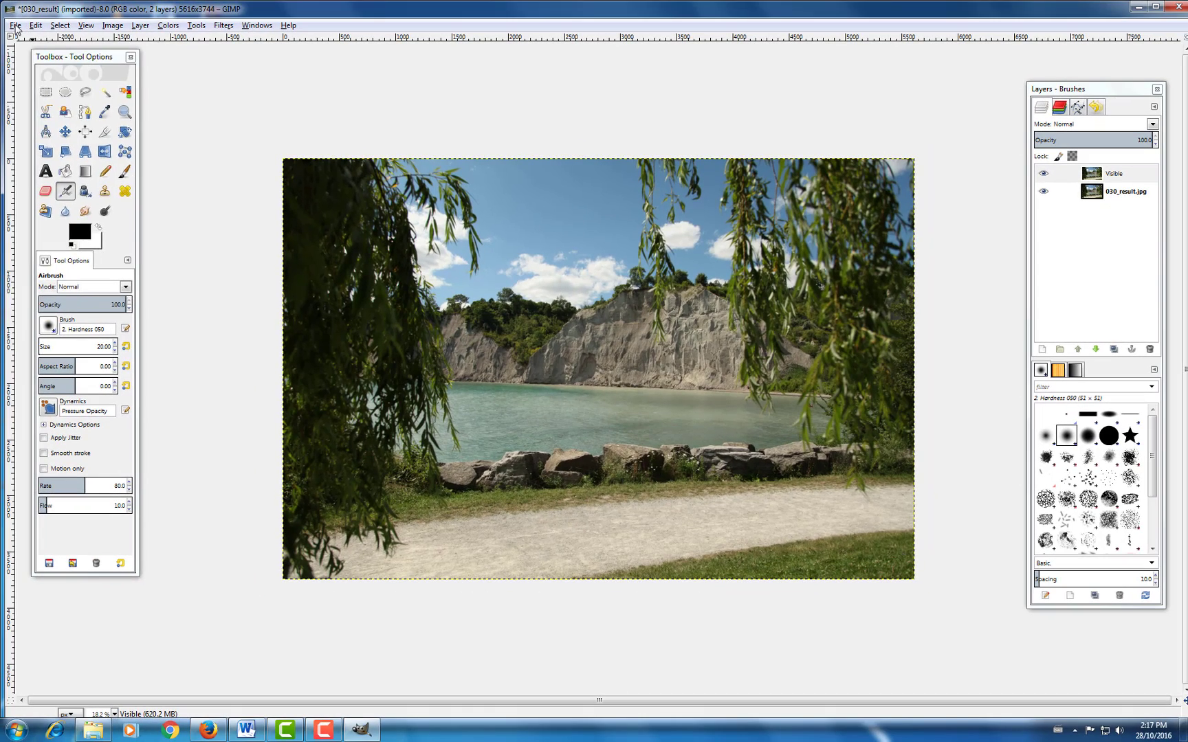
{"action": "left_click", "coordinate": [15, 28]}
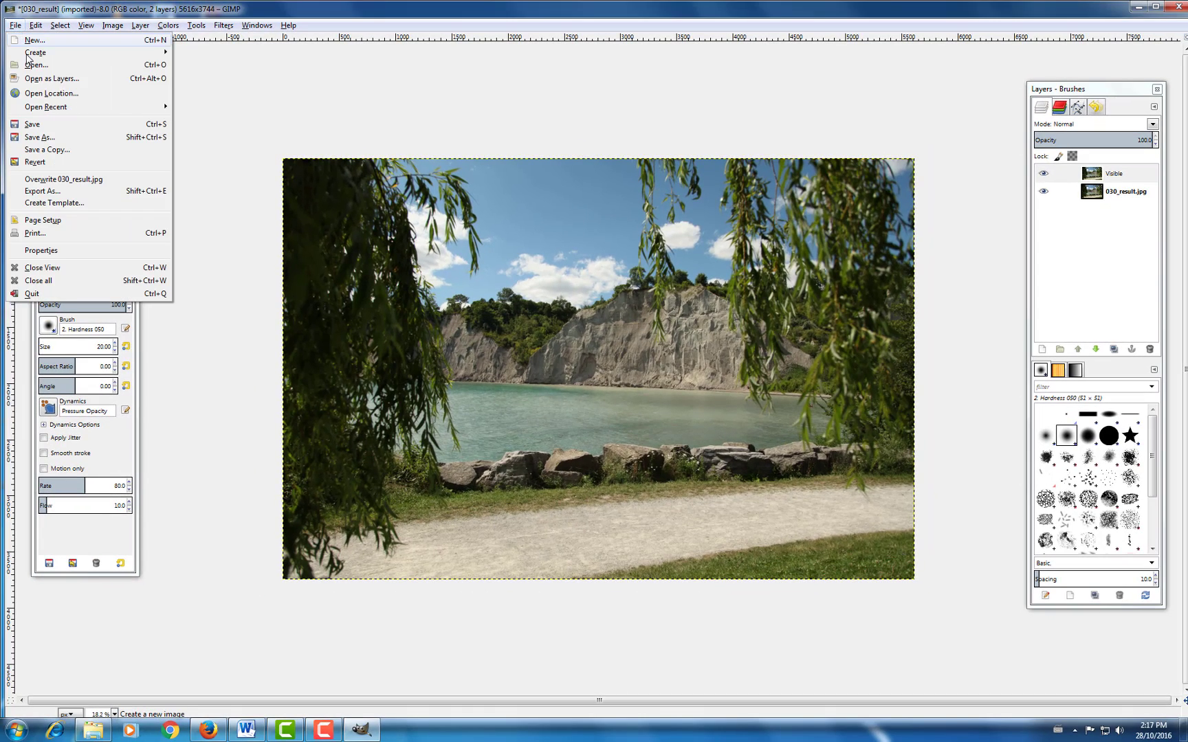
{"action": "left_click", "coordinate": [367, 94]}
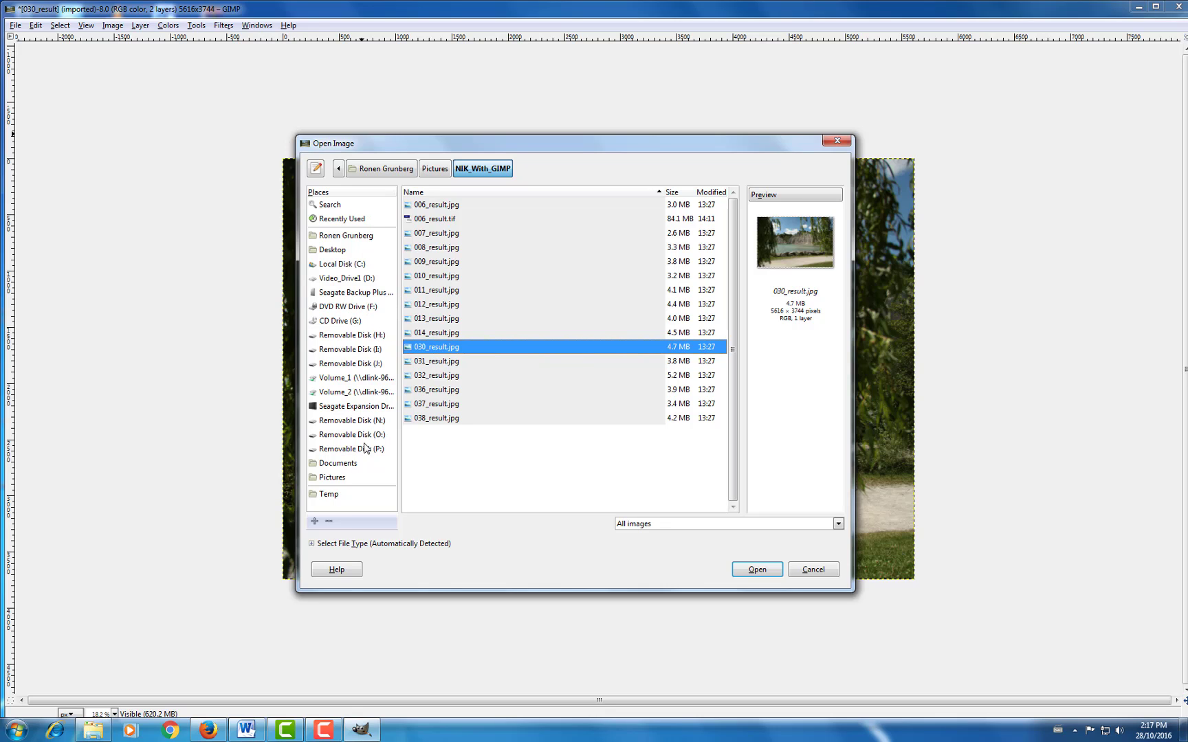
{"action": "left_click", "coordinate": [342, 464]}
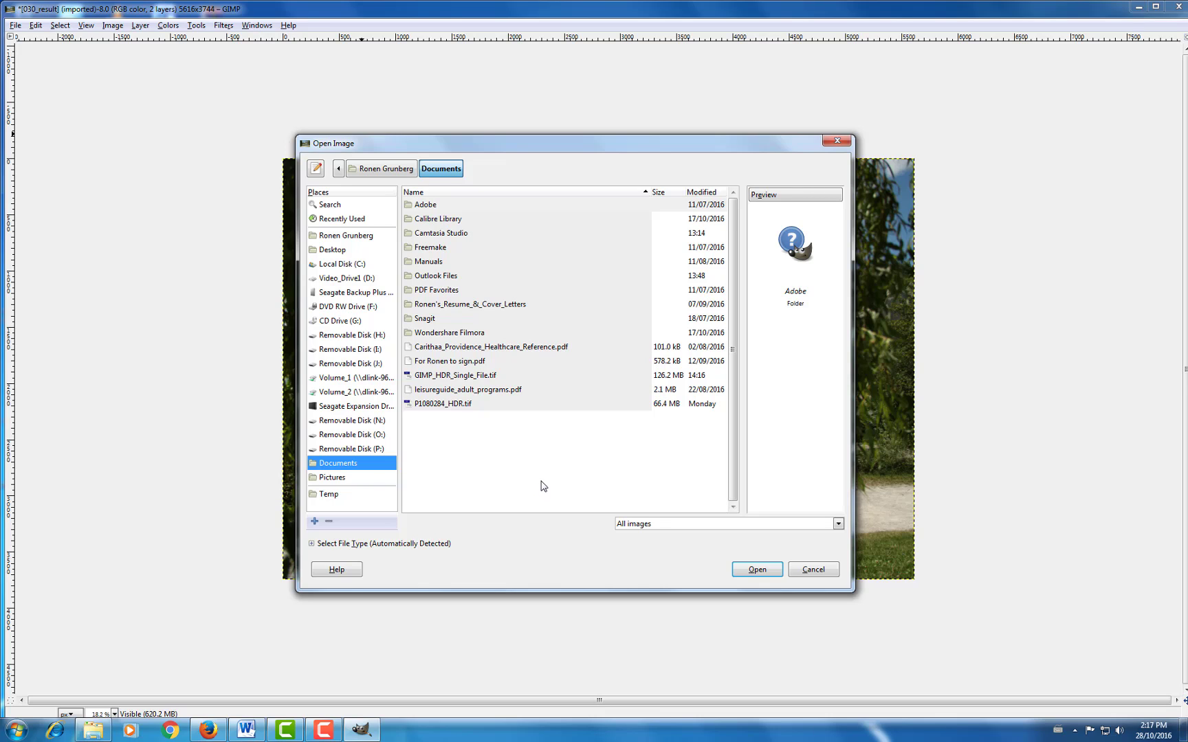
{"action": "left_click", "coordinate": [457, 376]}
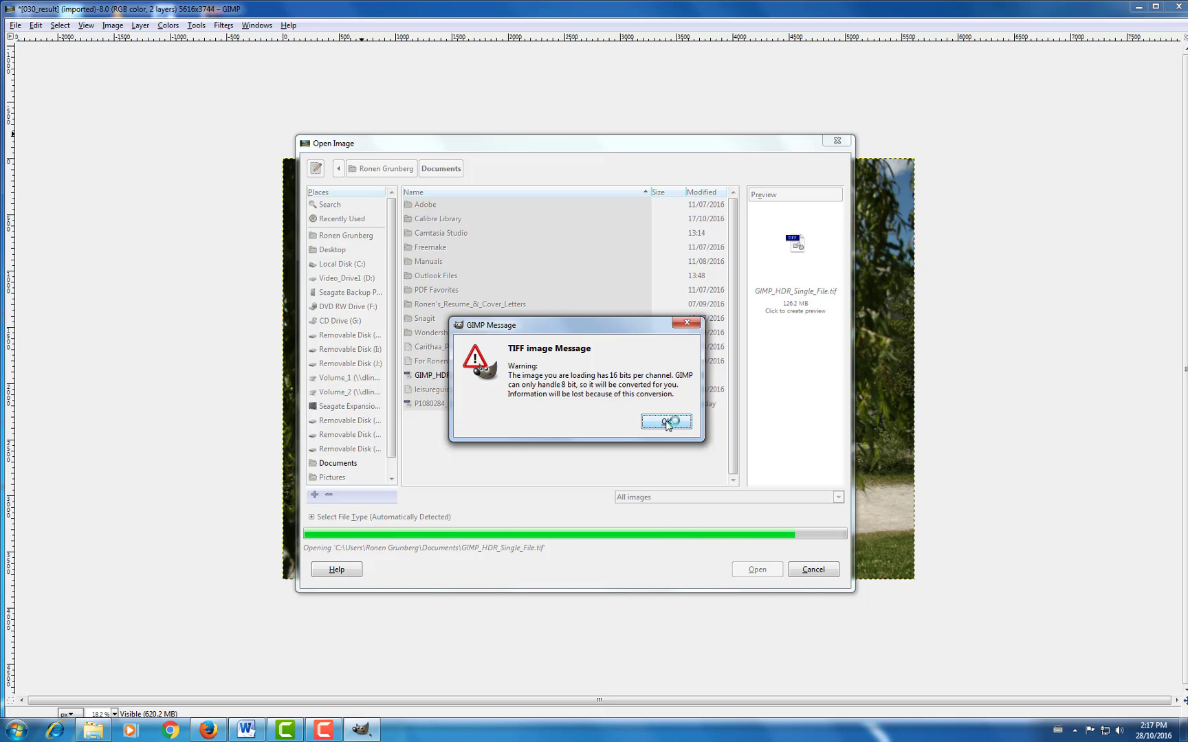
{"action": "left_click", "coordinate": [608, 432]}
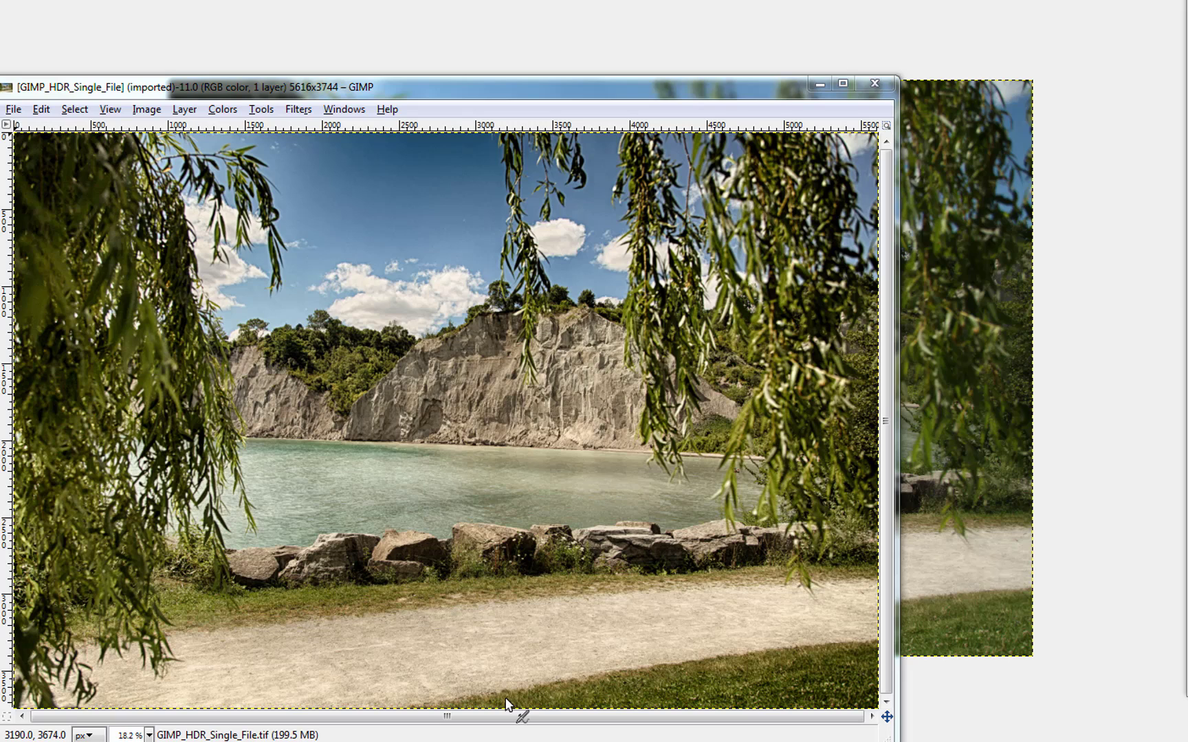
- Maximize the GIMP_HDR_Single_File image window and create a new blank 5616 × 3744 px image, accepting its large size
{"action": "left_click_drag", "start_coordinate": [577, 96], "coordinate": [729, 38]}
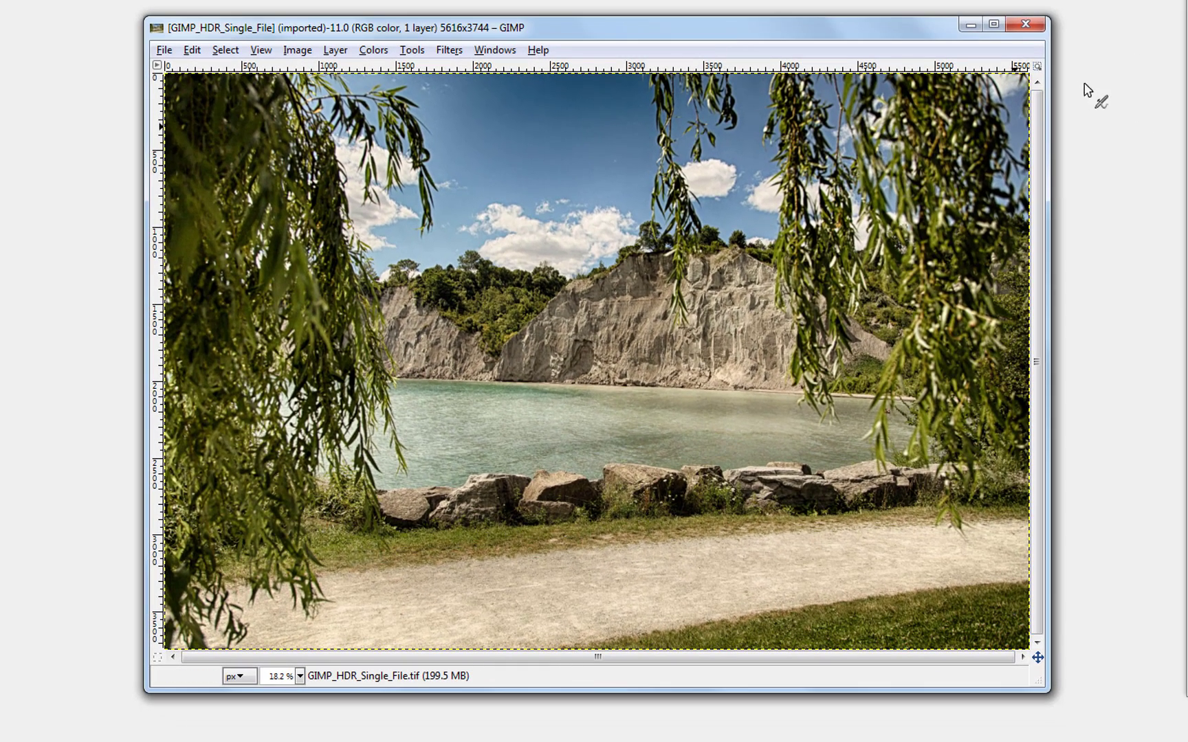
{"action": "left_click", "coordinate": [998, 29]}
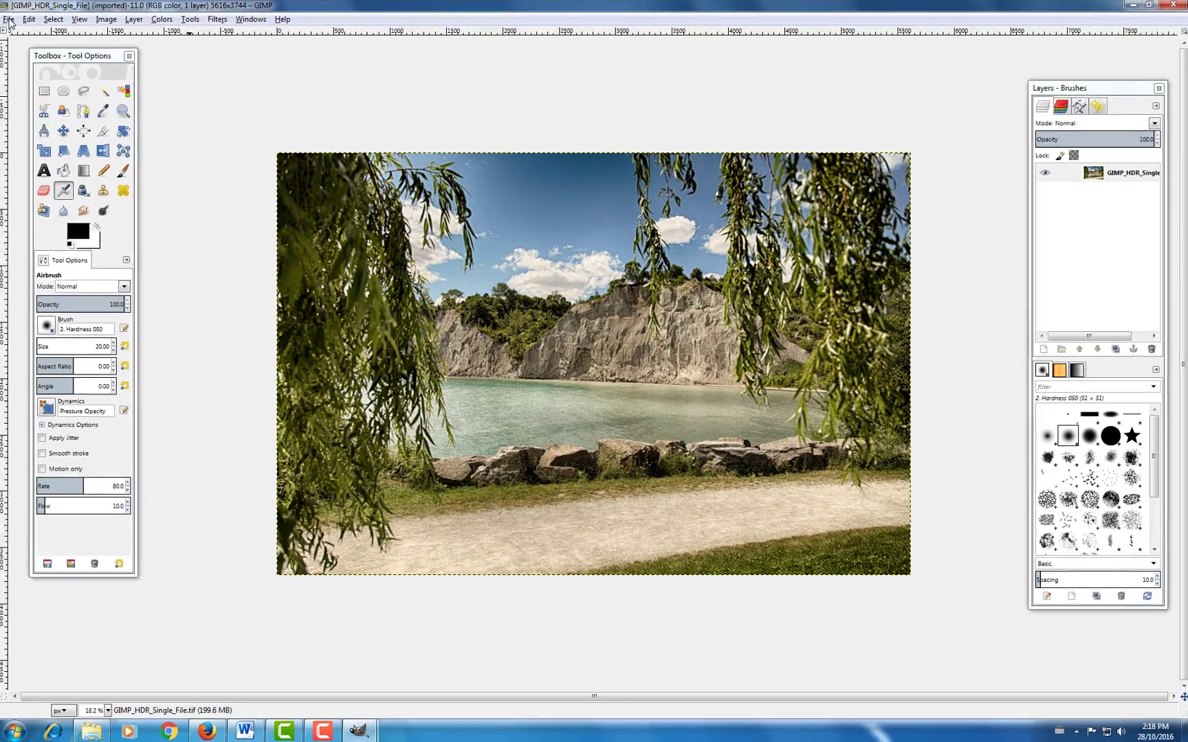
{"action": "left_click", "coordinate": [10, 20]}
{"action": "left_click", "coordinate": [28, 35]}
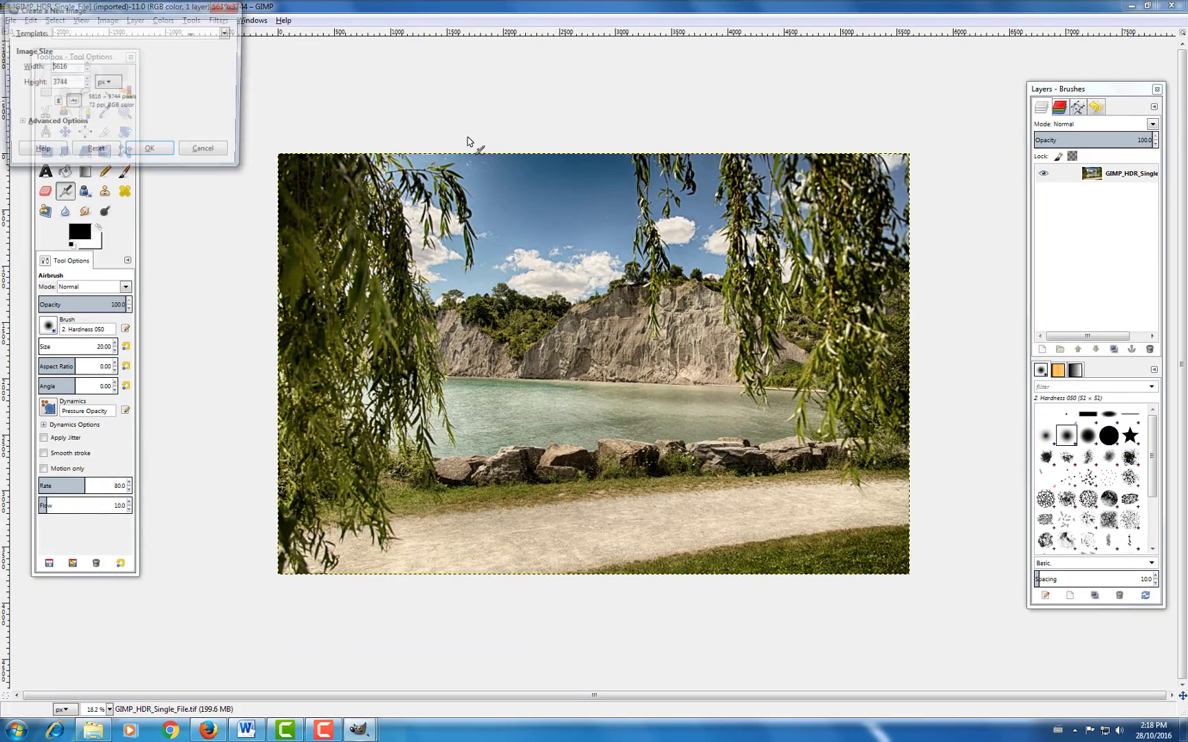
{"action": "left_click", "coordinate": [152, 154]}
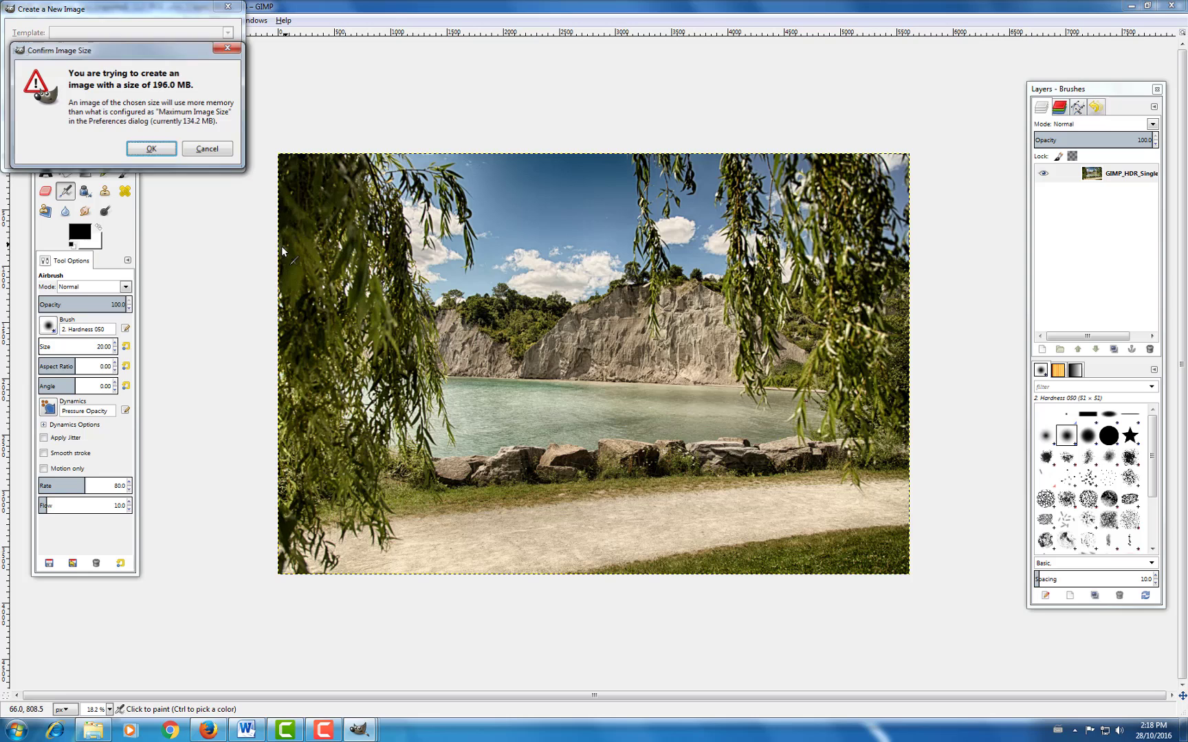
{"action": "left_click", "coordinate": [151, 149]}
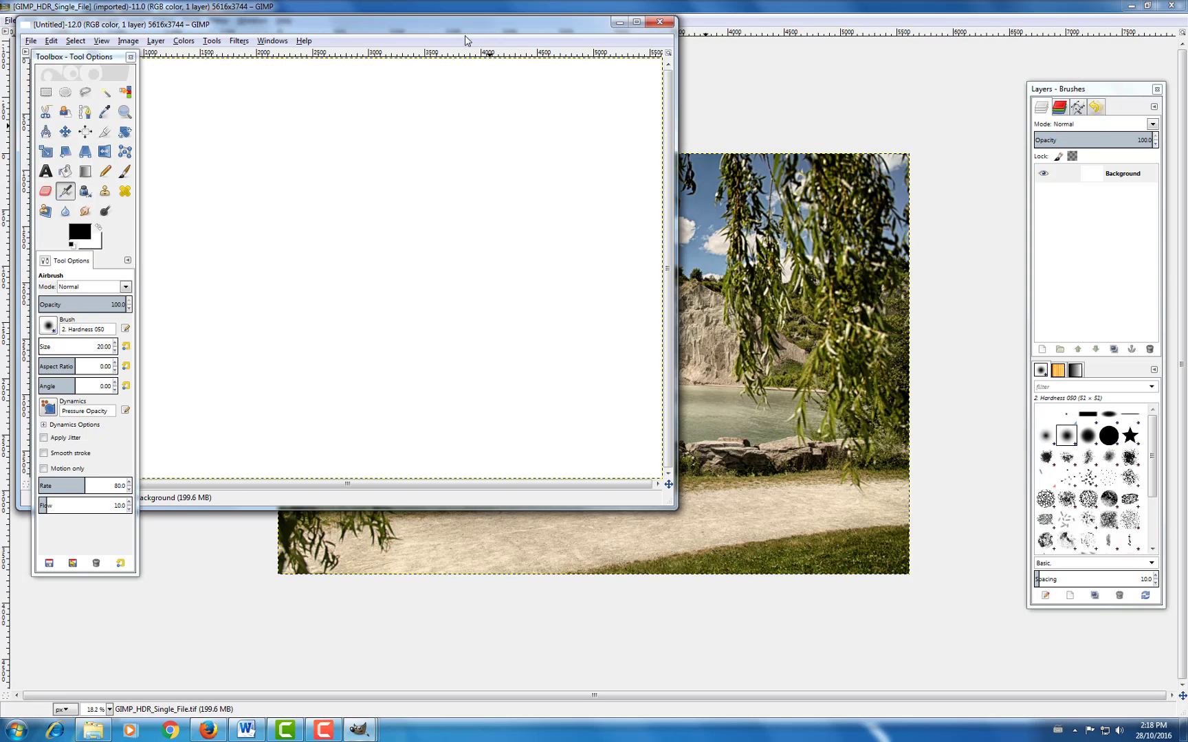
- Maximize the blank image's window and send it to HDR Efex Pro 2 through ShellOut, using the new from visible layer option
{"action": "left_click_drag", "start_coordinate": [390, 27], "coordinate": [602, 135]}
{"action": "left_click", "coordinate": [847, 128]}
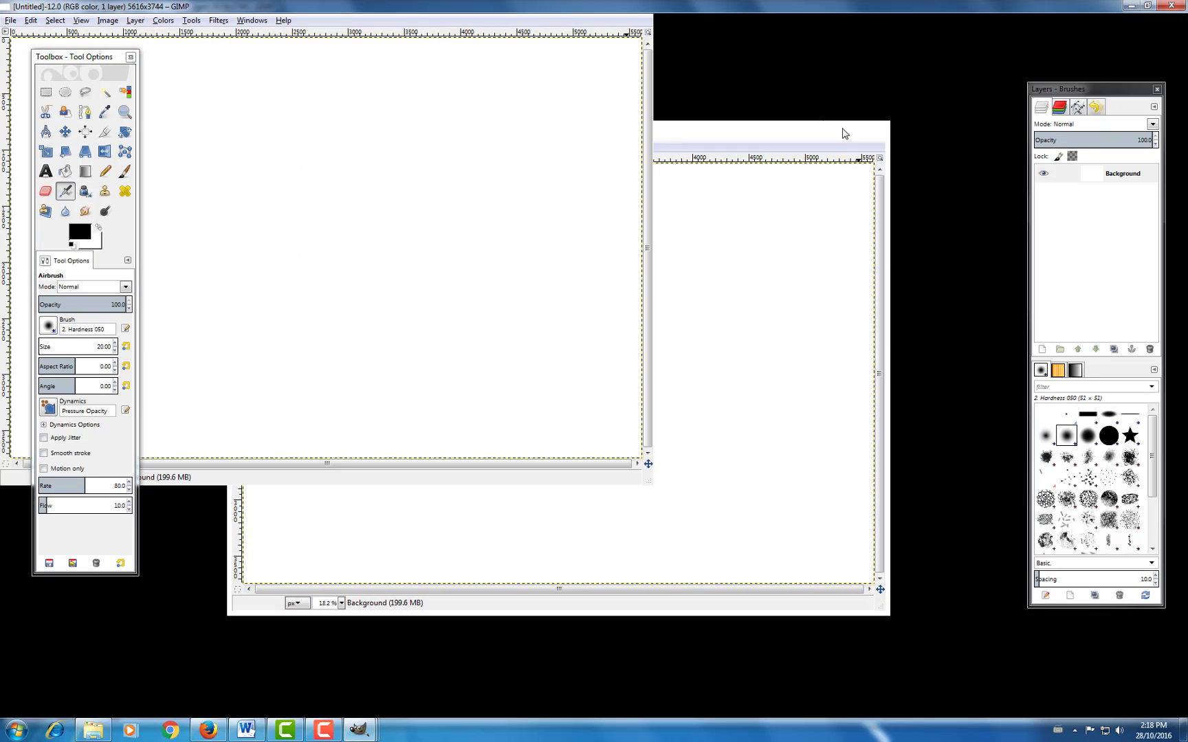
{"action": "left_click", "coordinate": [218, 20]}
{"action": "left_click", "coordinate": [245, 309]}
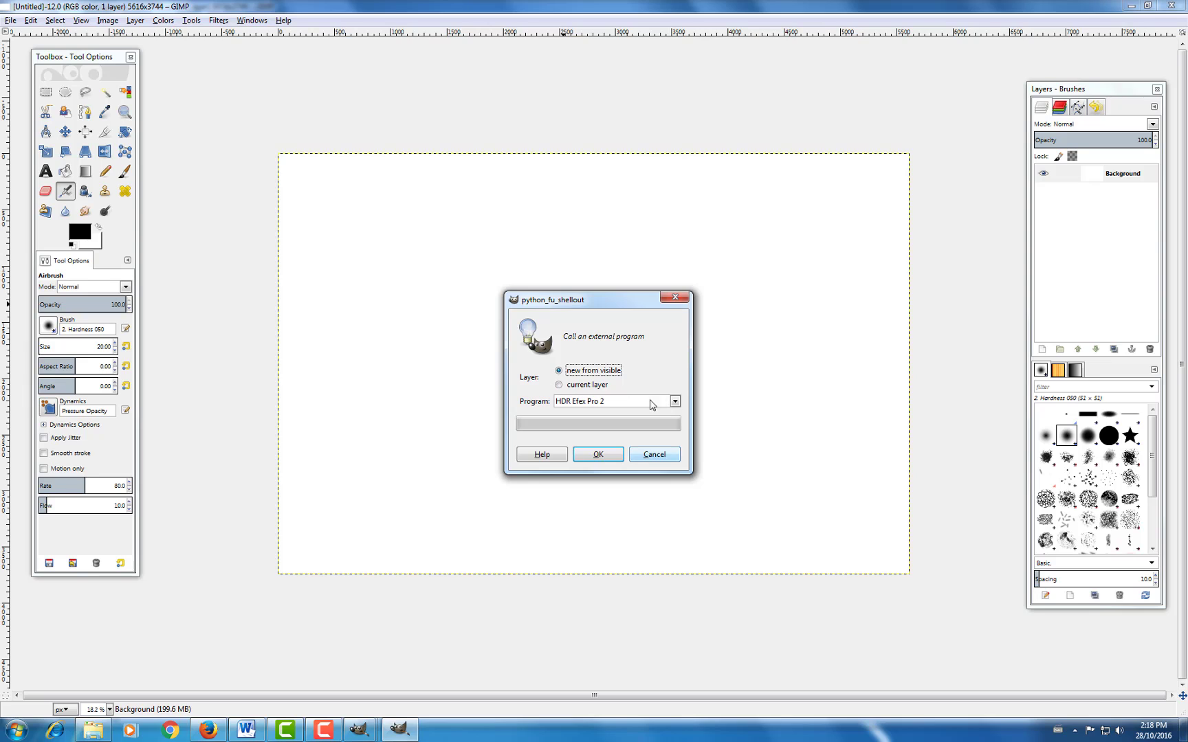
{"action": "left_click", "coordinate": [597, 459]}
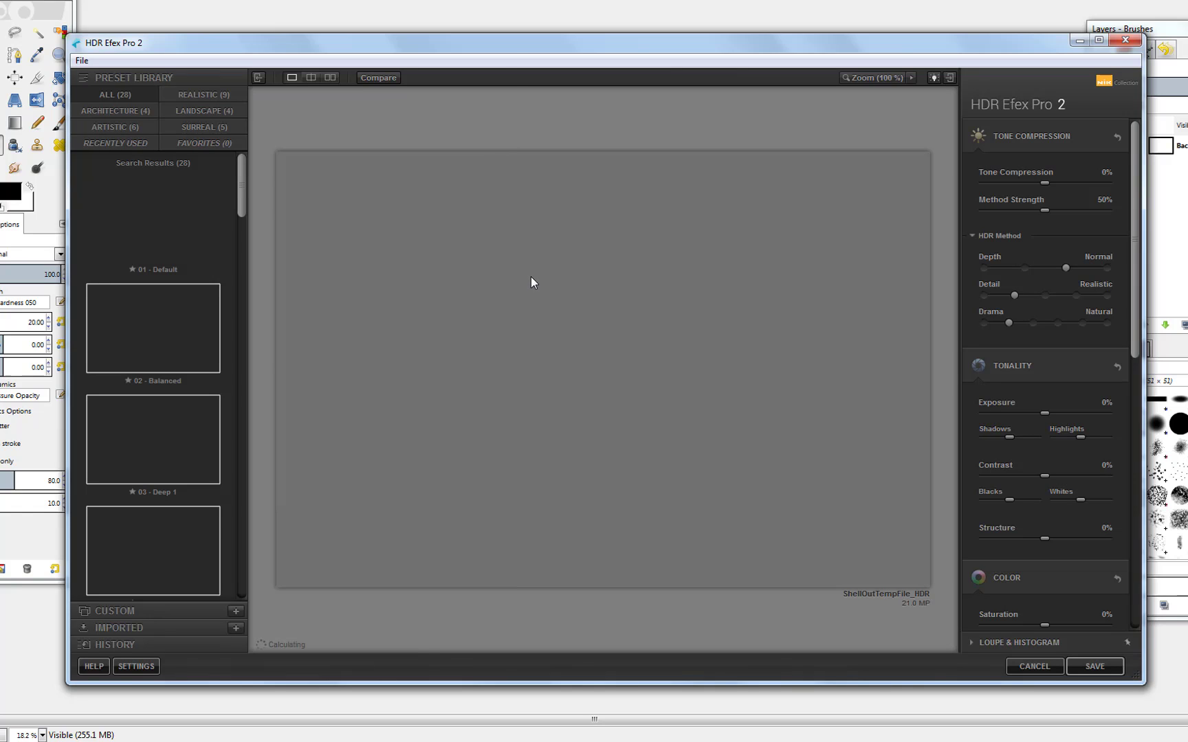
- Start opening images in HDR Efex Pro 2 and browse to the NIK_With_GIMP folder in the Pictures library
{"action": "left_click", "coordinate": [81, 61]}
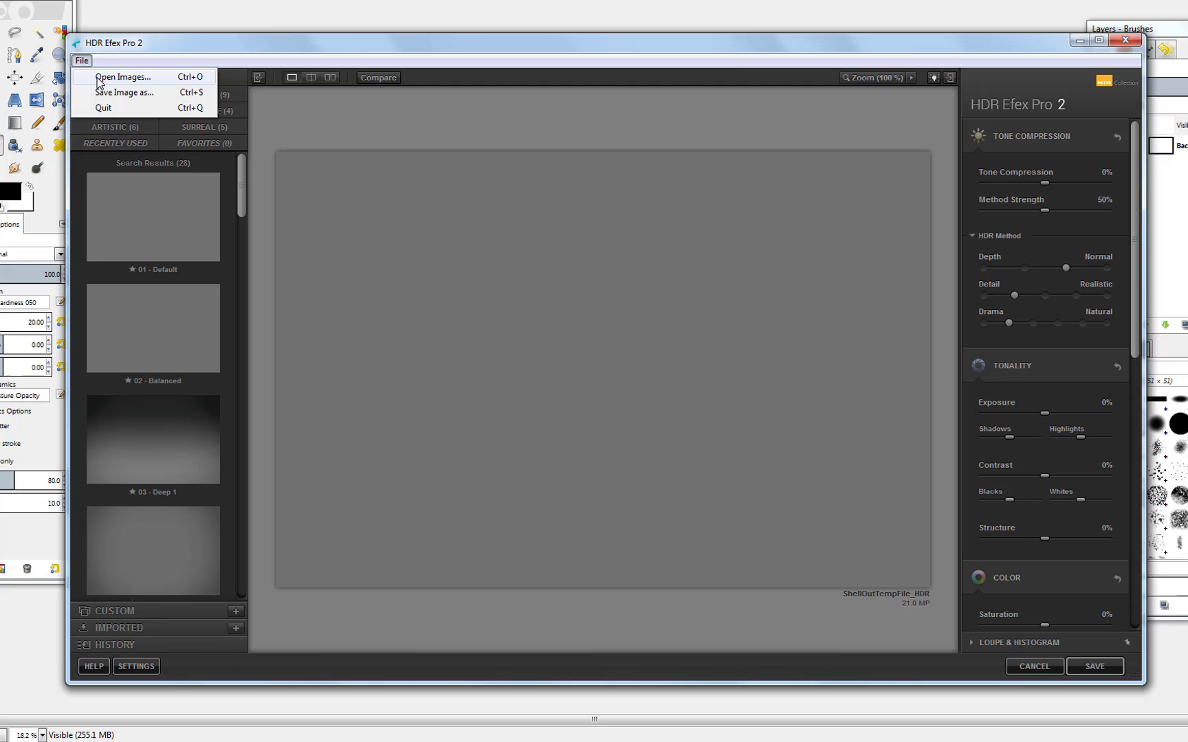
{"action": "left_click", "coordinate": [120, 78]}
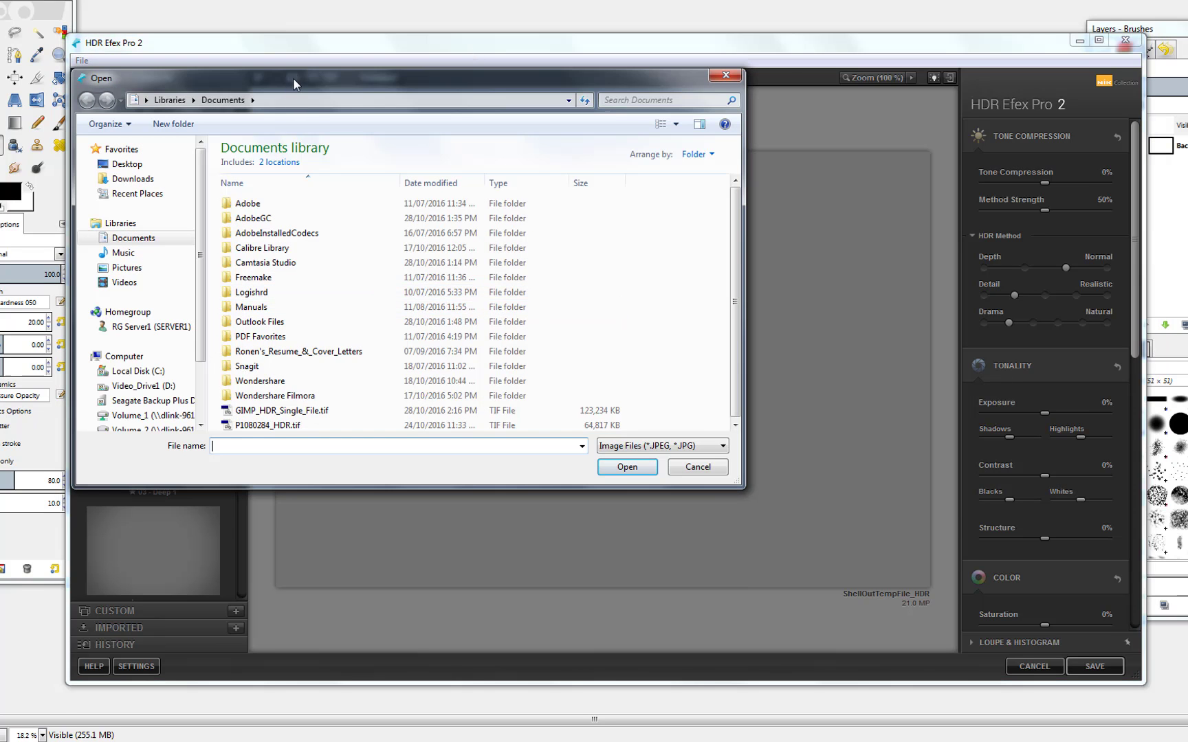
{"action": "left_click_drag", "start_coordinate": [291, 78], "coordinate": [623, 96]}
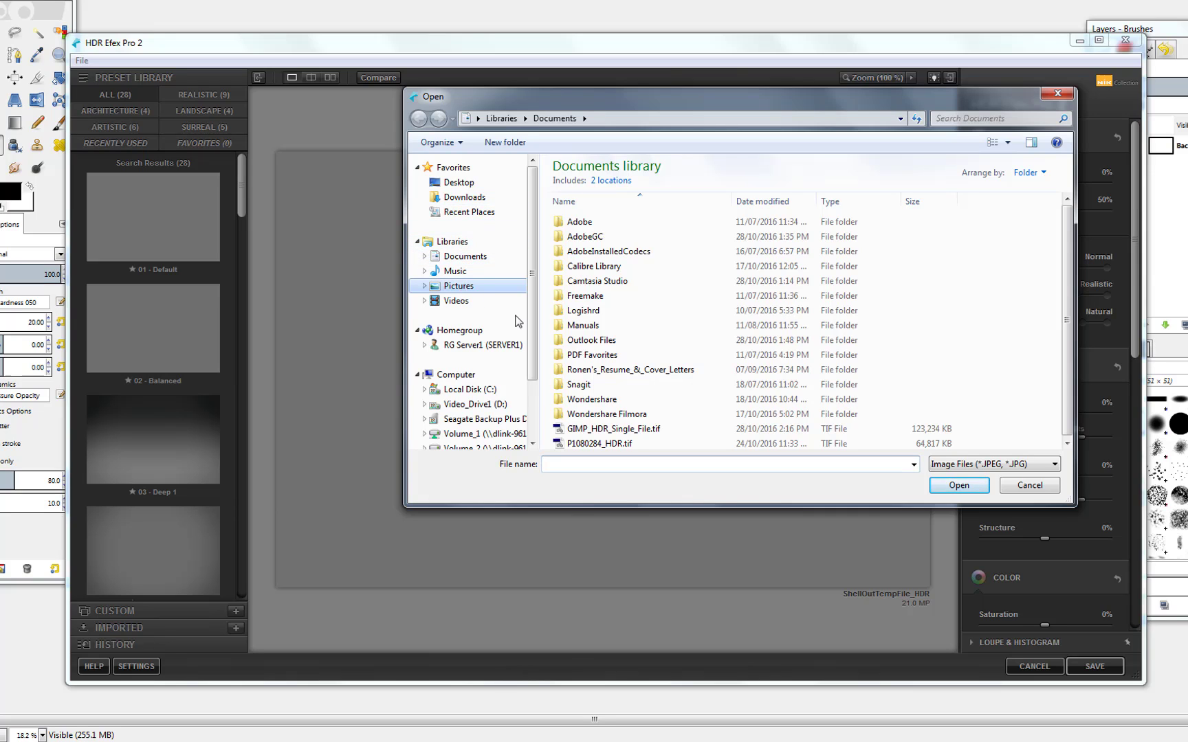
{"action": "left_click", "coordinate": [457, 286]}
{"action": "double_click", "coordinate": [808, 246]}
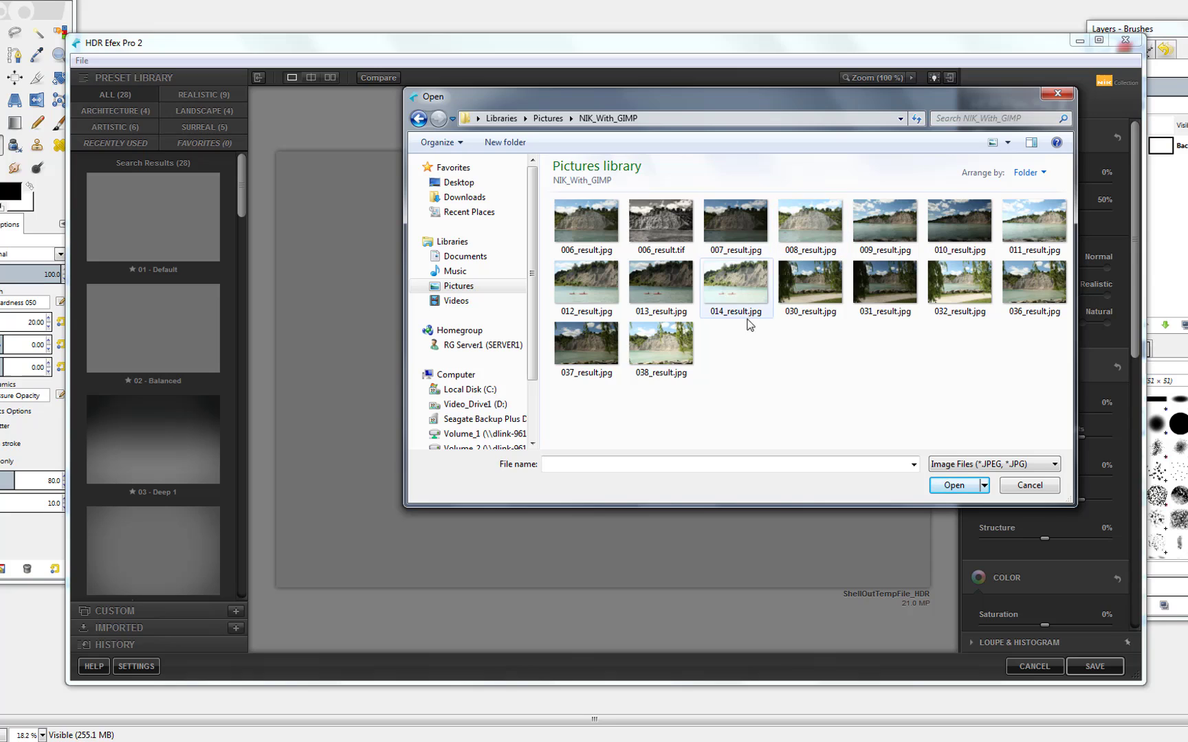
- Load 009_result.jpg, 010_result.jpg and 011_result.jpg together and create a merged HDR image from the three exposures
{"action": "left_click", "coordinate": [884, 226]}
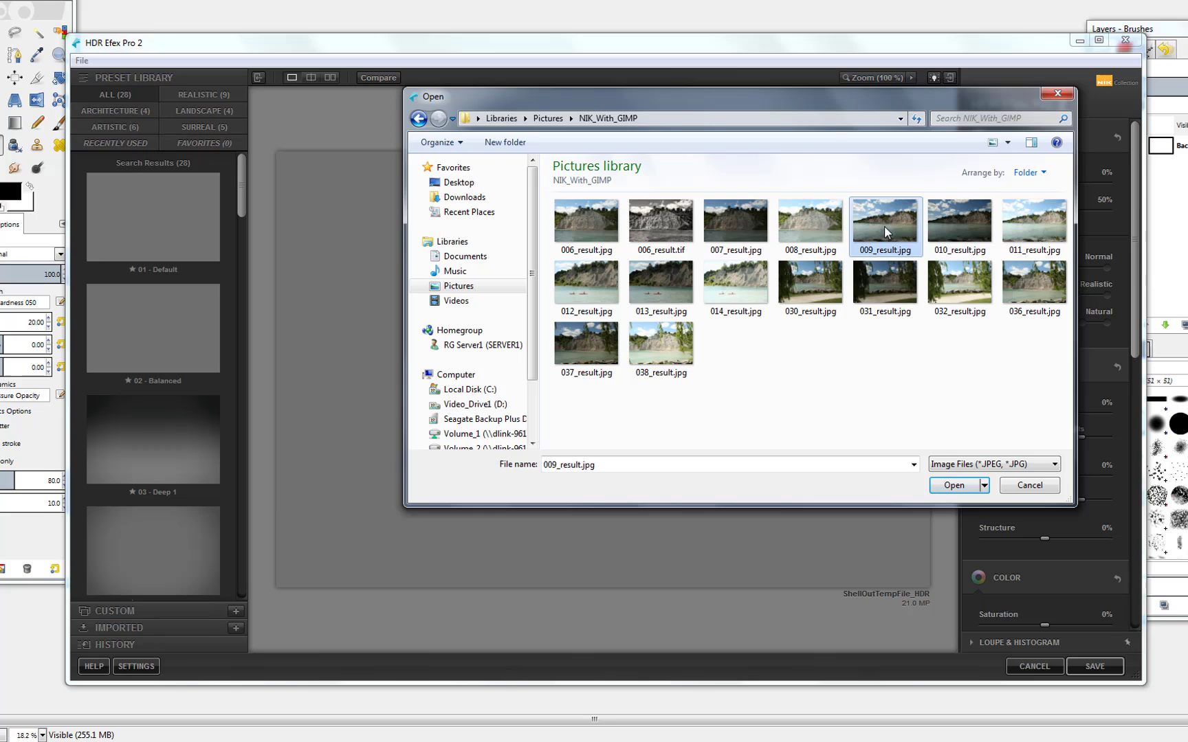
{"action": "left_click", "coordinate": [966, 223], "text": "ctrl"}
{"action": "left_click", "coordinate": [1053, 233], "text": "ctrl"}
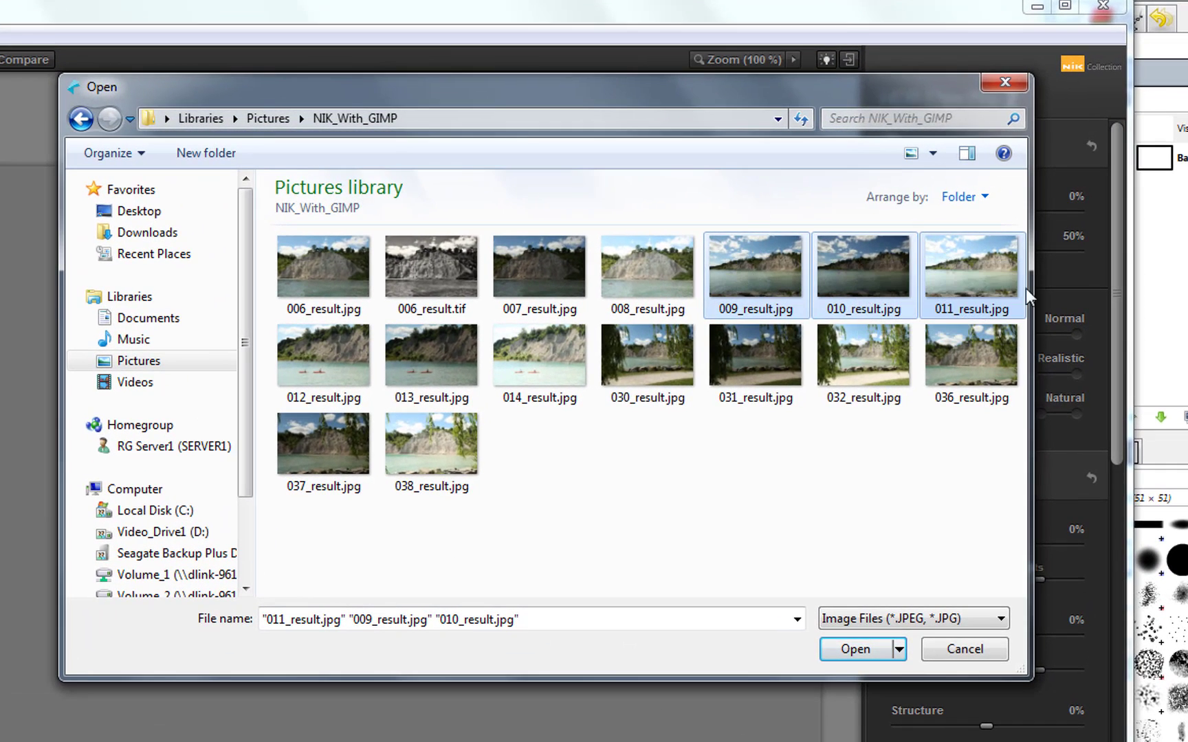
{"action": "left_click", "coordinate": [855, 651]}
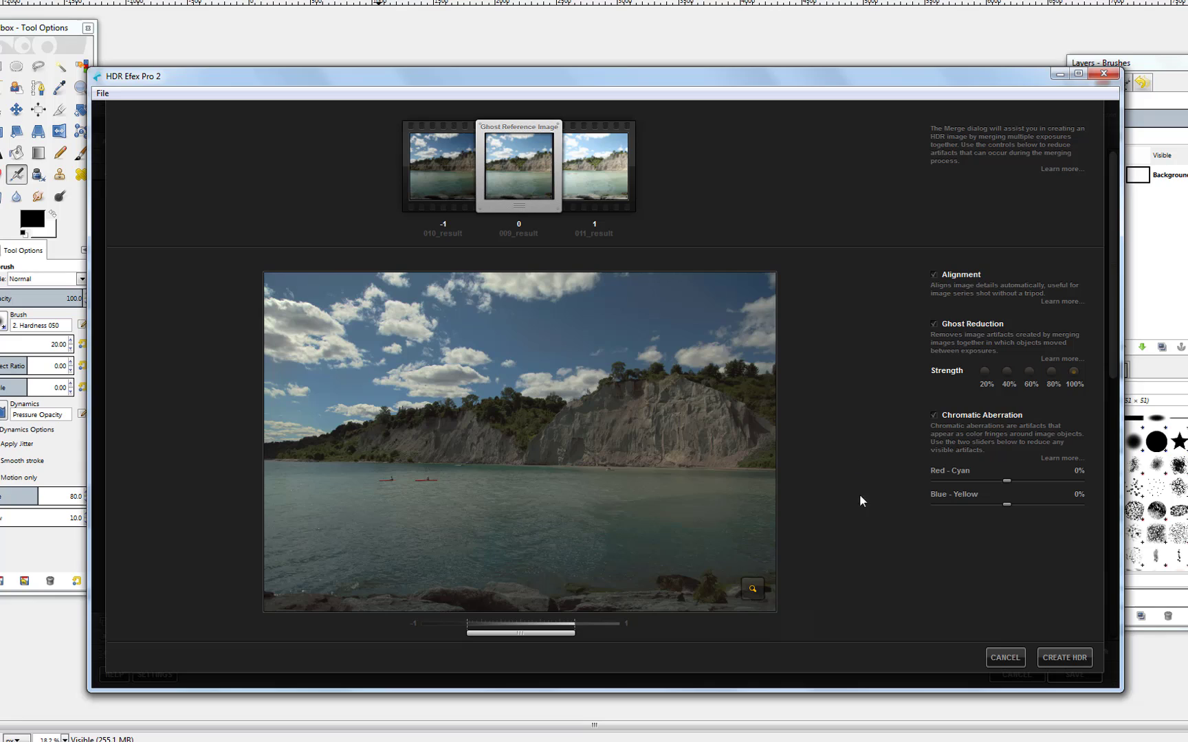
{"action": "left_click", "coordinate": [1062, 659]}
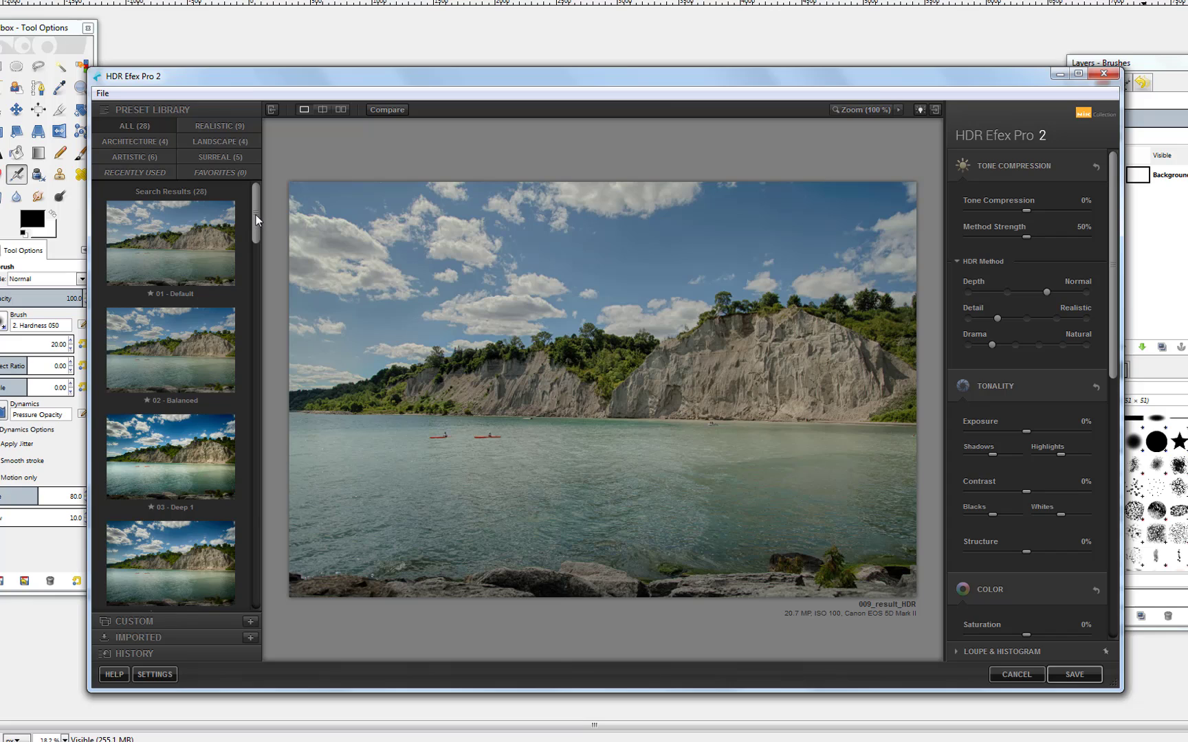
- Apply the 03 - Deep 1 preset to the merged image and set Saturation to 11% and Temperature to 6%
{"action": "left_click_drag", "start_coordinate": [256, 215], "coordinate": [257, 235]}
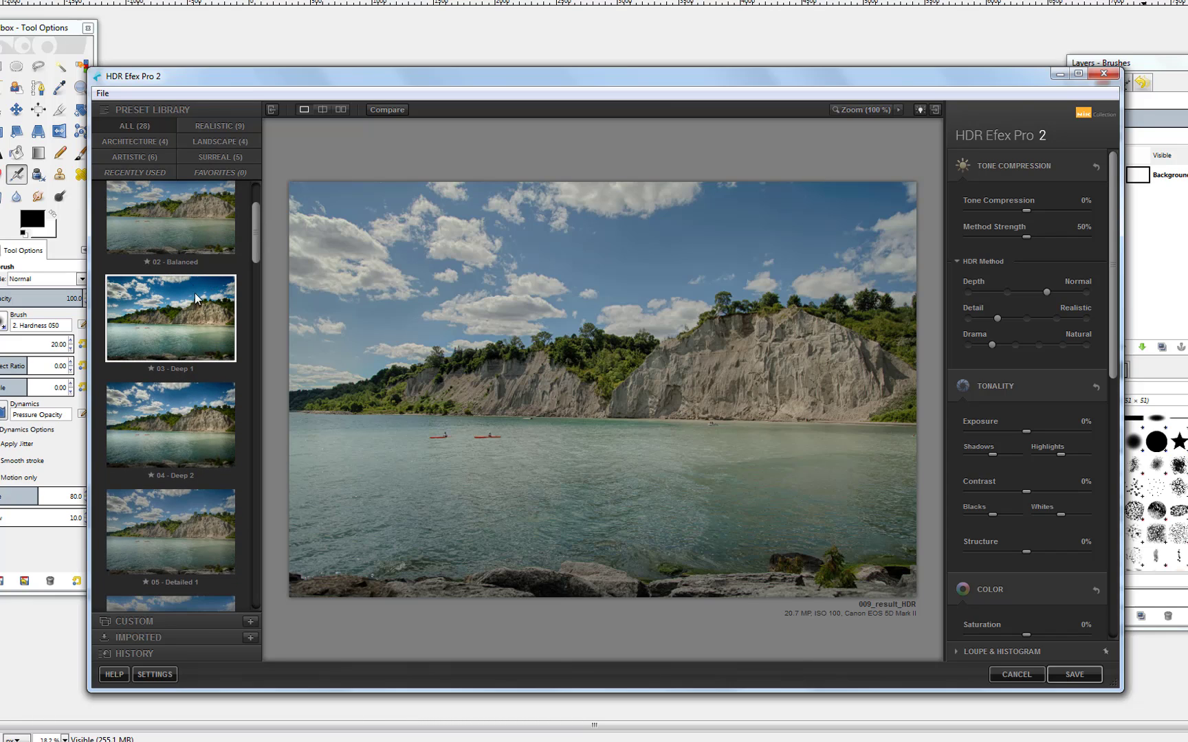
{"action": "left_click", "coordinate": [180, 336]}
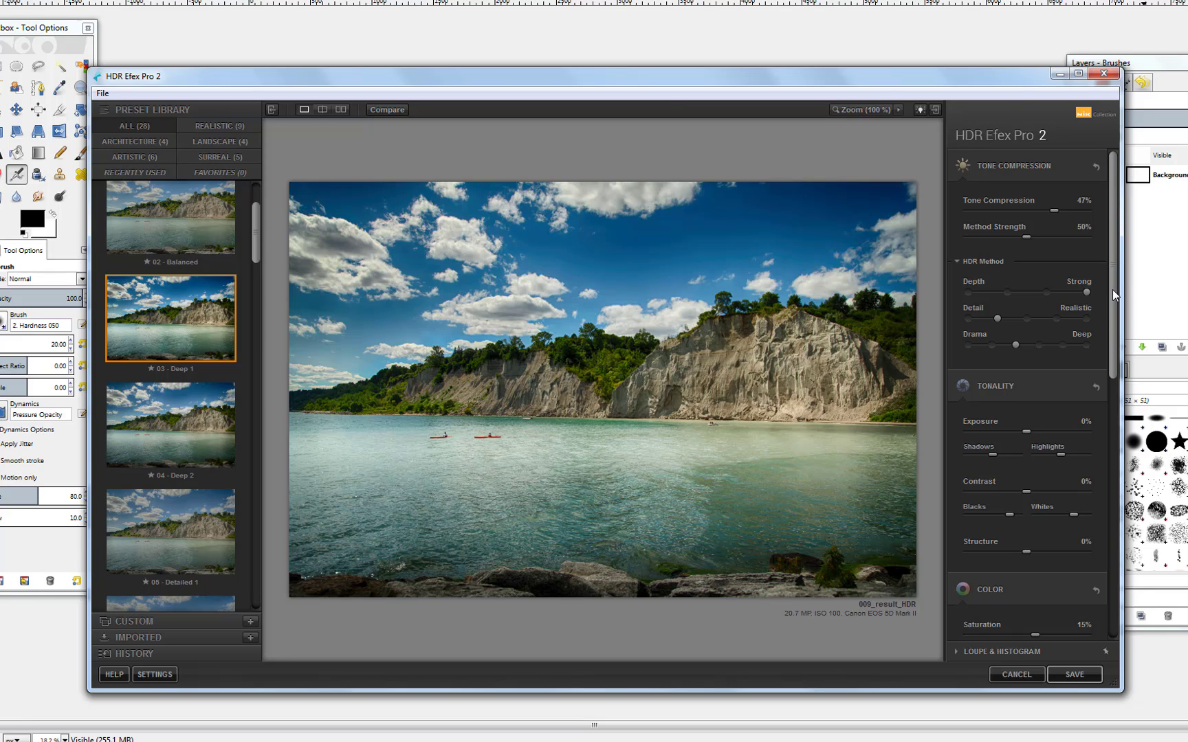
{"action": "left_click_drag", "start_coordinate": [1113, 291], "coordinate": [1114, 368]}
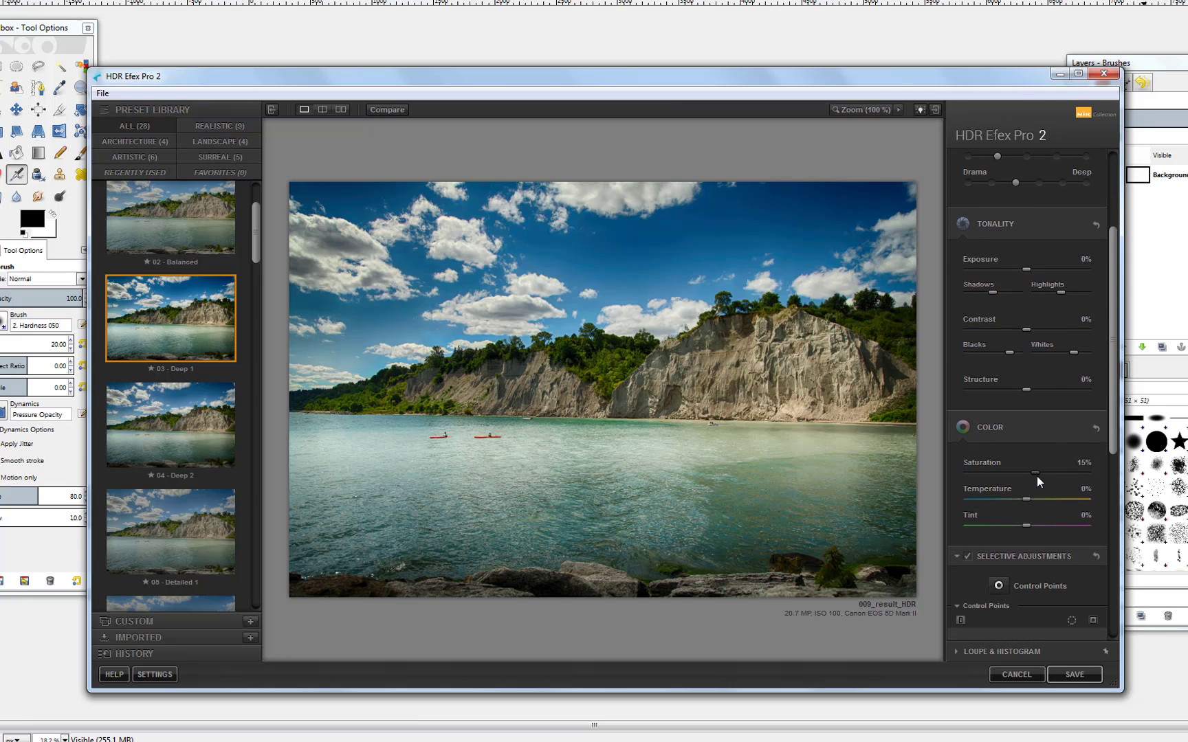
{"action": "left_click_drag", "start_coordinate": [1033, 474], "coordinate": [1003, 475]}
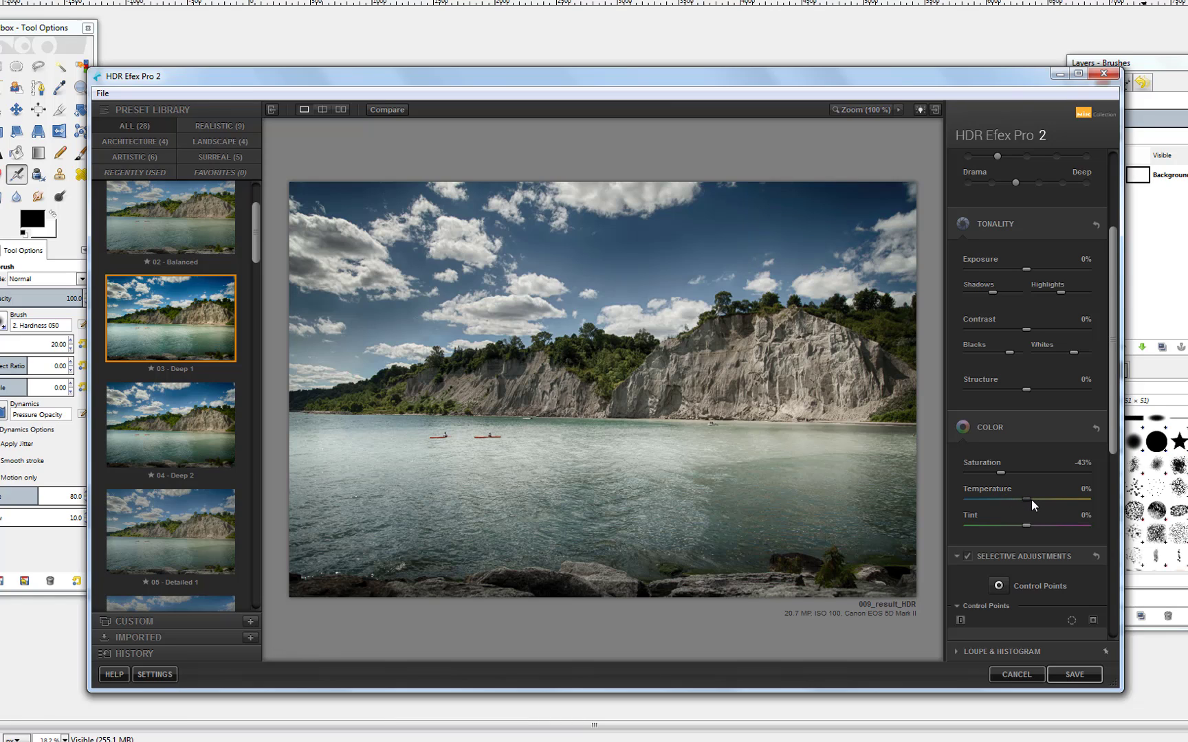
{"action": "left_click_drag", "start_coordinate": [1031, 500], "coordinate": [1033, 500]}
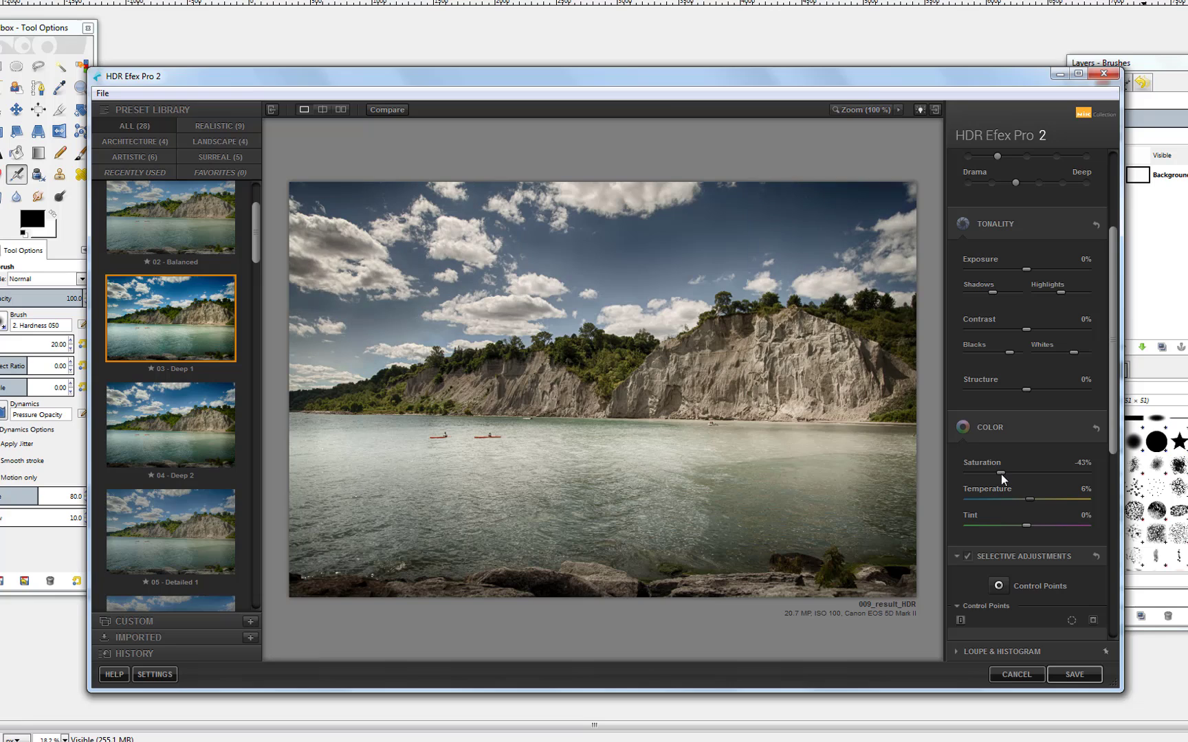
{"action": "left_click_drag", "start_coordinate": [1001, 473], "coordinate": [1020, 473]}
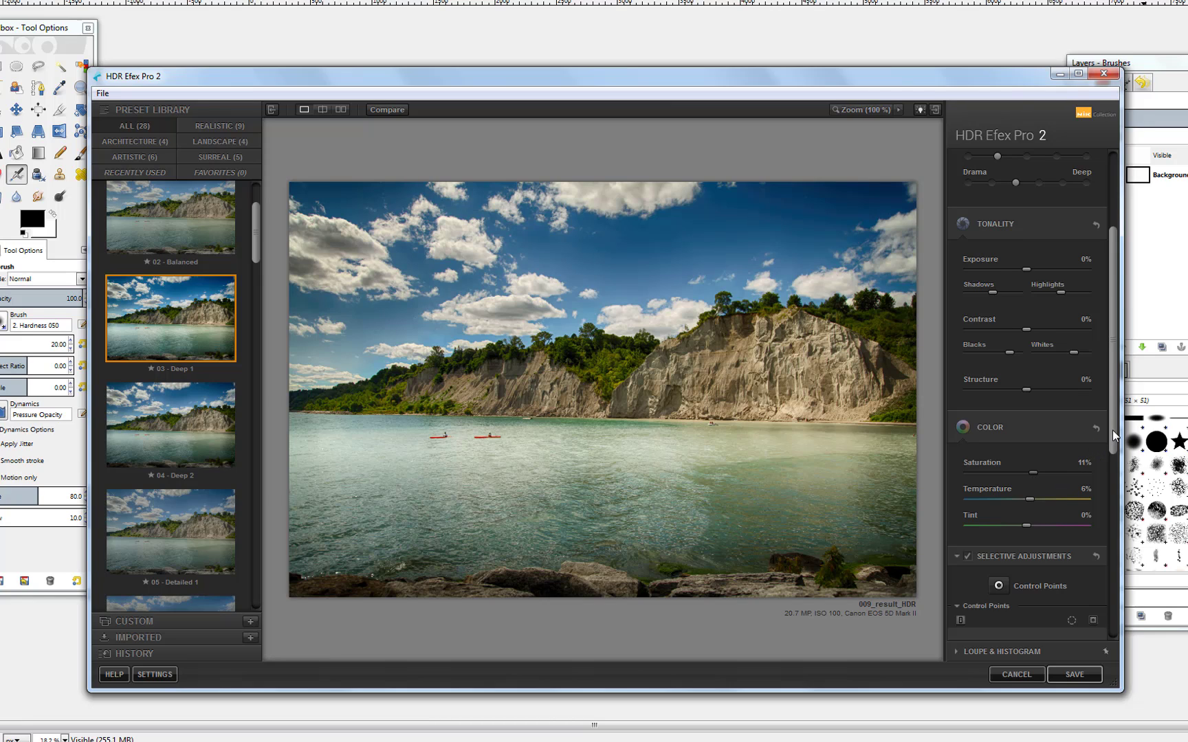
- Lower both the Blacks and the Whites in the Tonality settings to slightly below neutral
{"action": "left_click_drag", "start_coordinate": [1113, 430], "coordinate": [1114, 375]}
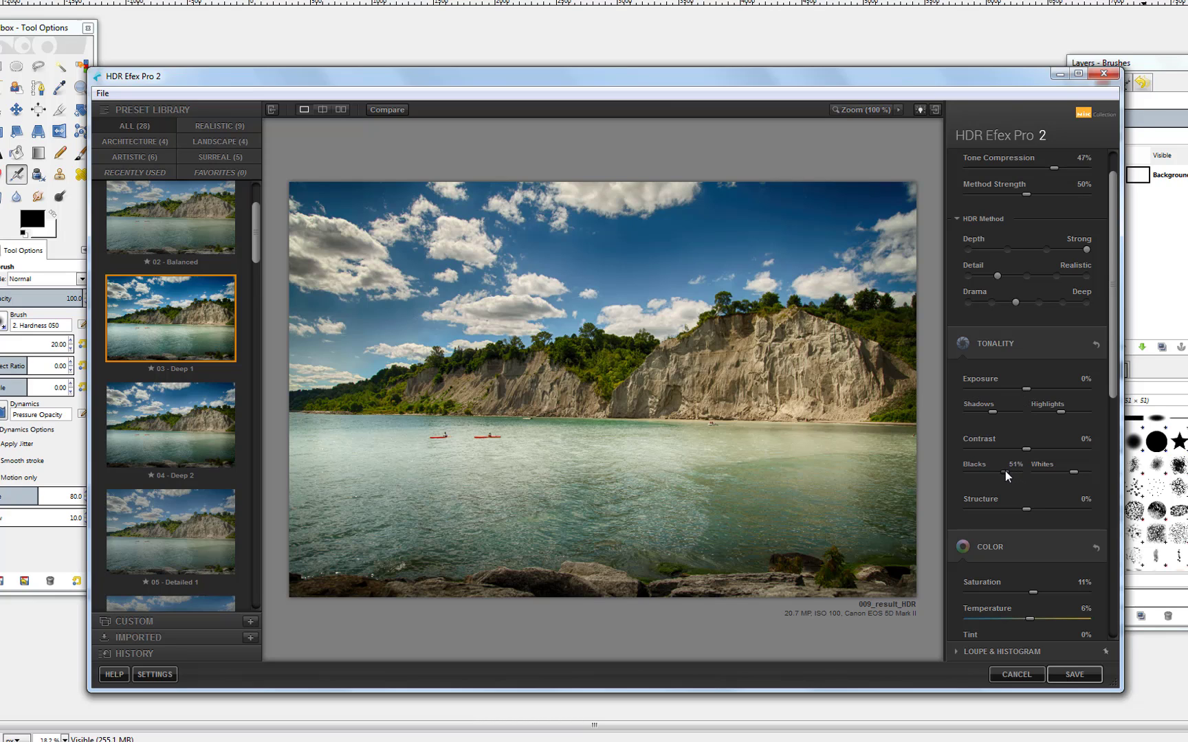
{"action": "left_click_drag", "start_coordinate": [1001, 470], "coordinate": [998, 469]}
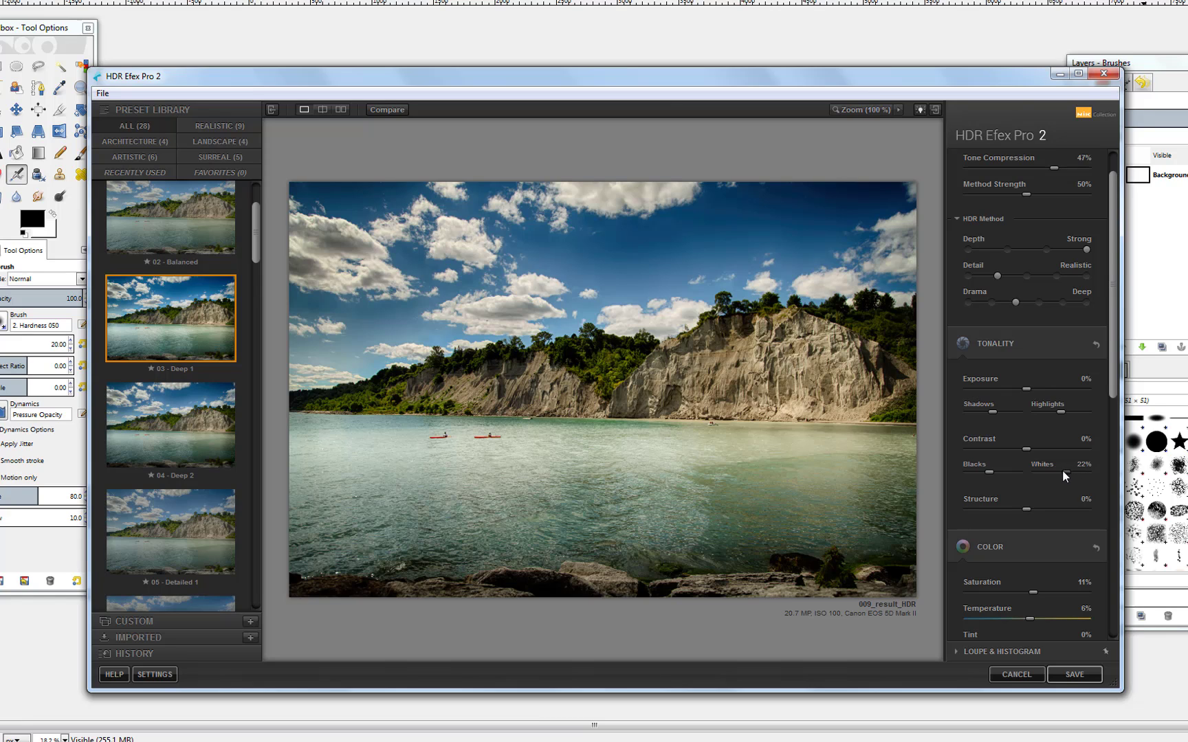
{"action": "left_click_drag", "start_coordinate": [1064, 474], "coordinate": [1051, 472]}
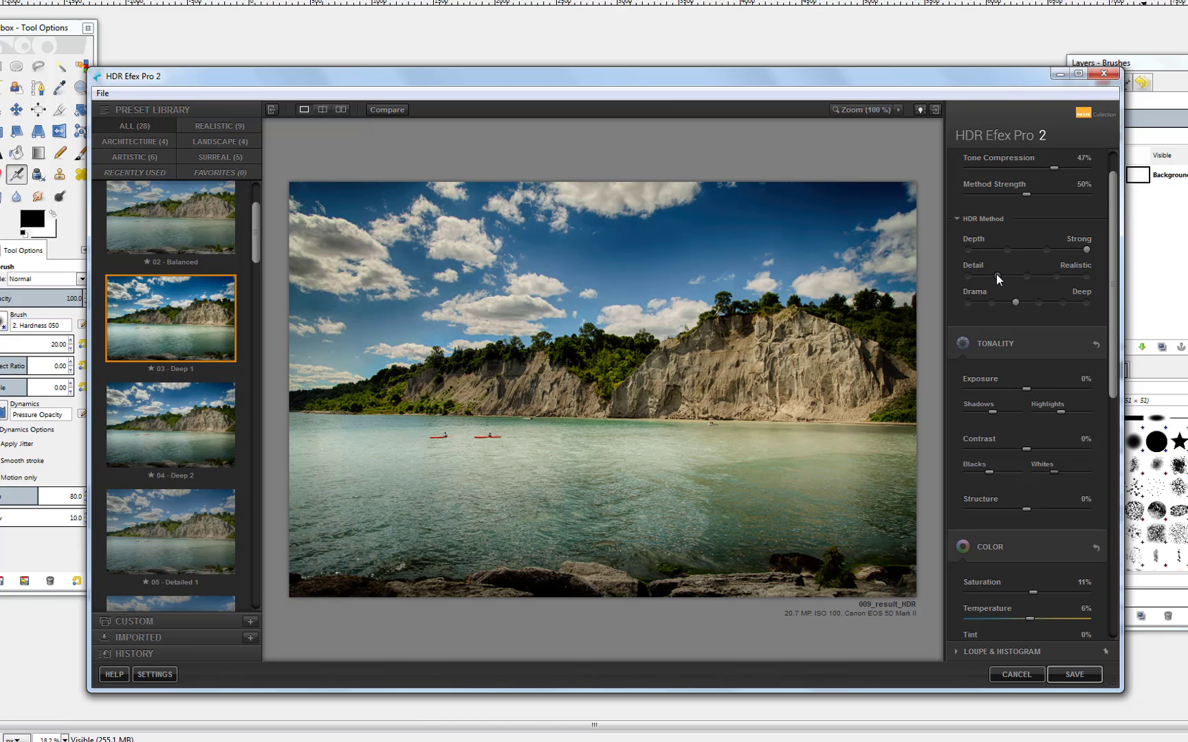
- Set the HDR Method Detail to Accentuated and raise the Tonality Structure slightly
{"action": "left_click_drag", "start_coordinate": [996, 273], "coordinate": [1011, 279]}
{"action": "scroll", "coordinate": [1113, 309], "scroll_direction": "up", "scroll_amount": 1}
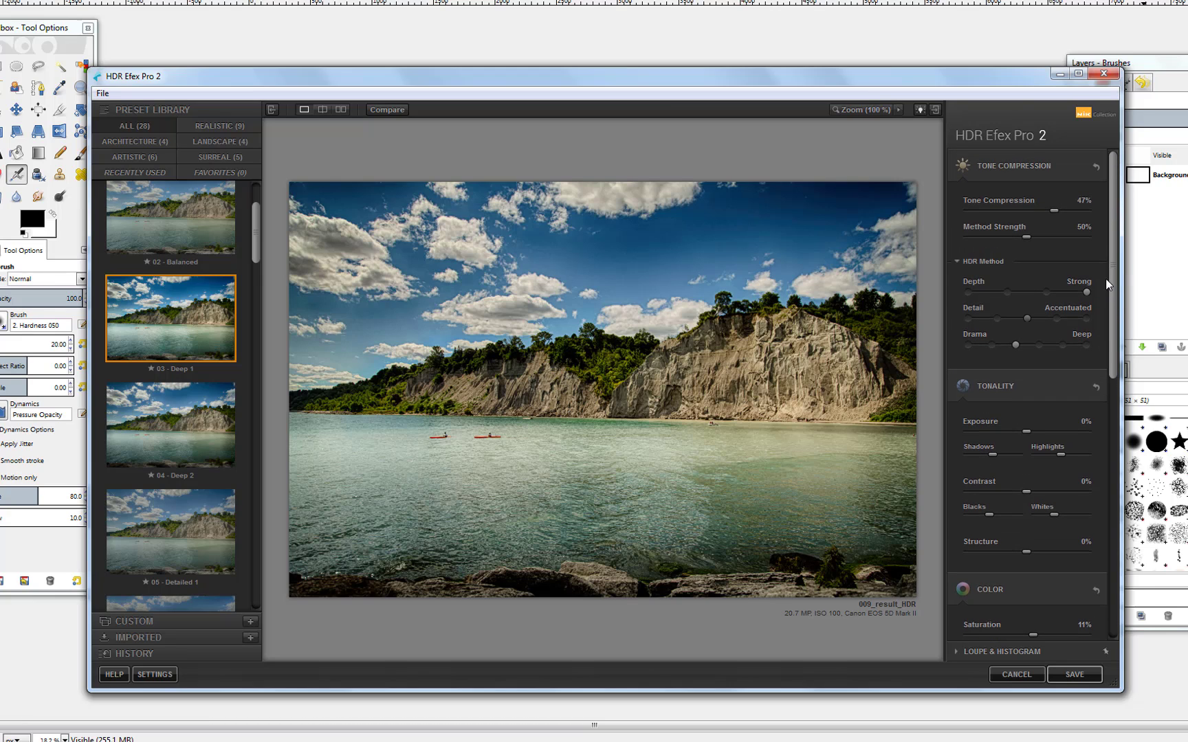
{"action": "scroll", "coordinate": [1101, 323], "scroll_direction": "down", "scroll_amount": 1}
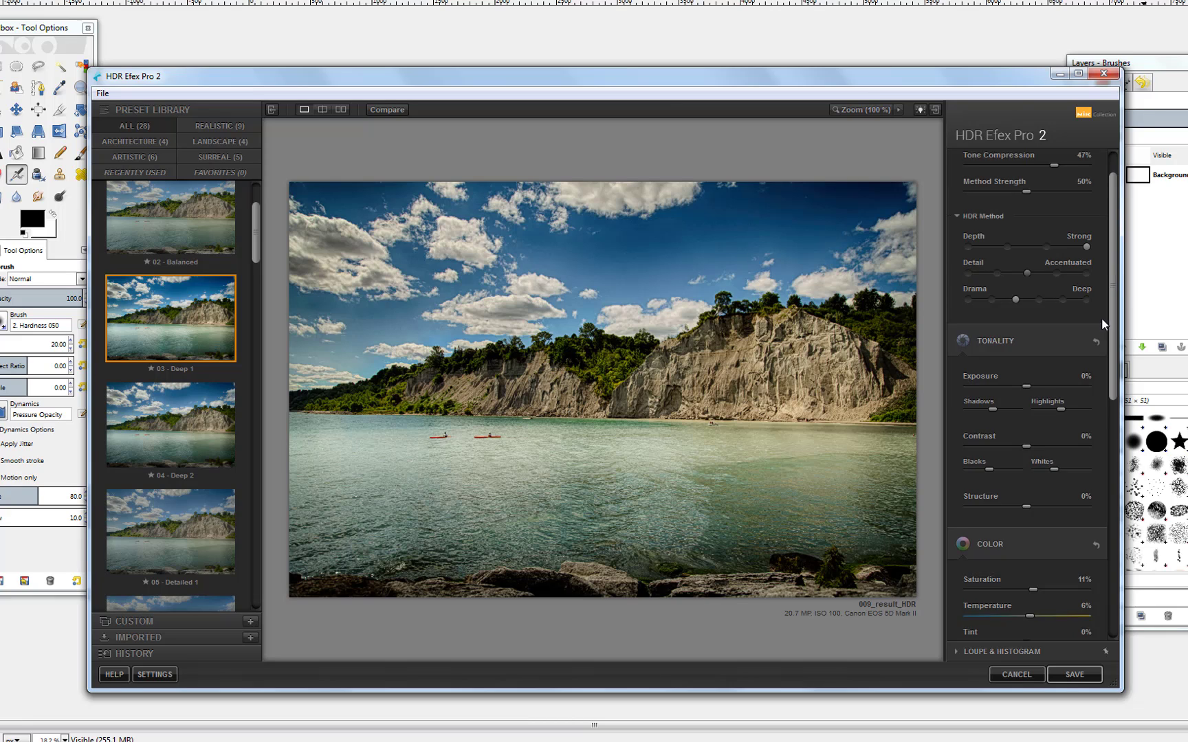
{"action": "scroll", "coordinate": [1099, 328], "scroll_direction": "down", "scroll_amount": 1}
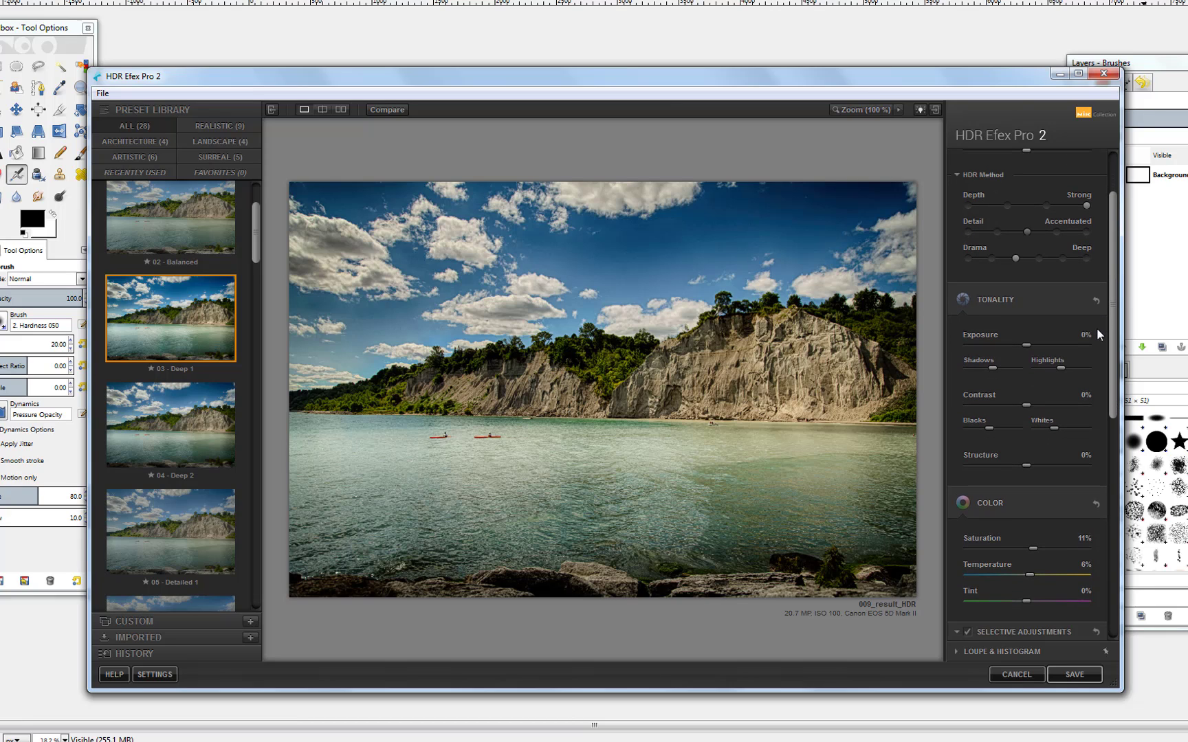
{"action": "scroll", "coordinate": [1095, 331], "scroll_direction": "down", "scroll_amount": 1}
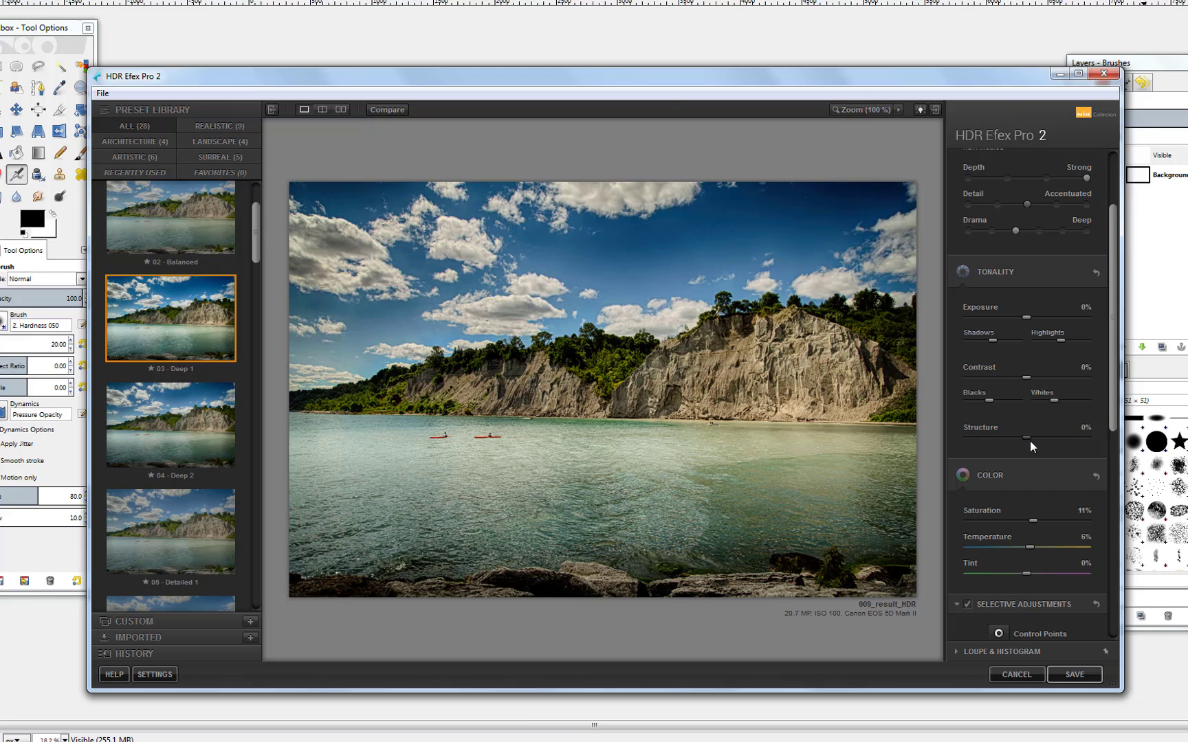
{"action": "left_click_drag", "start_coordinate": [1026, 439], "coordinate": [1039, 437]}
- Try out vignette presets such as Lens 4 in the Finishing settings and switch the vignette back to Off
{"action": "left_click_drag", "start_coordinate": [1110, 415], "coordinate": [1112, 565]}
{"action": "left_click", "coordinate": [1092, 453]}
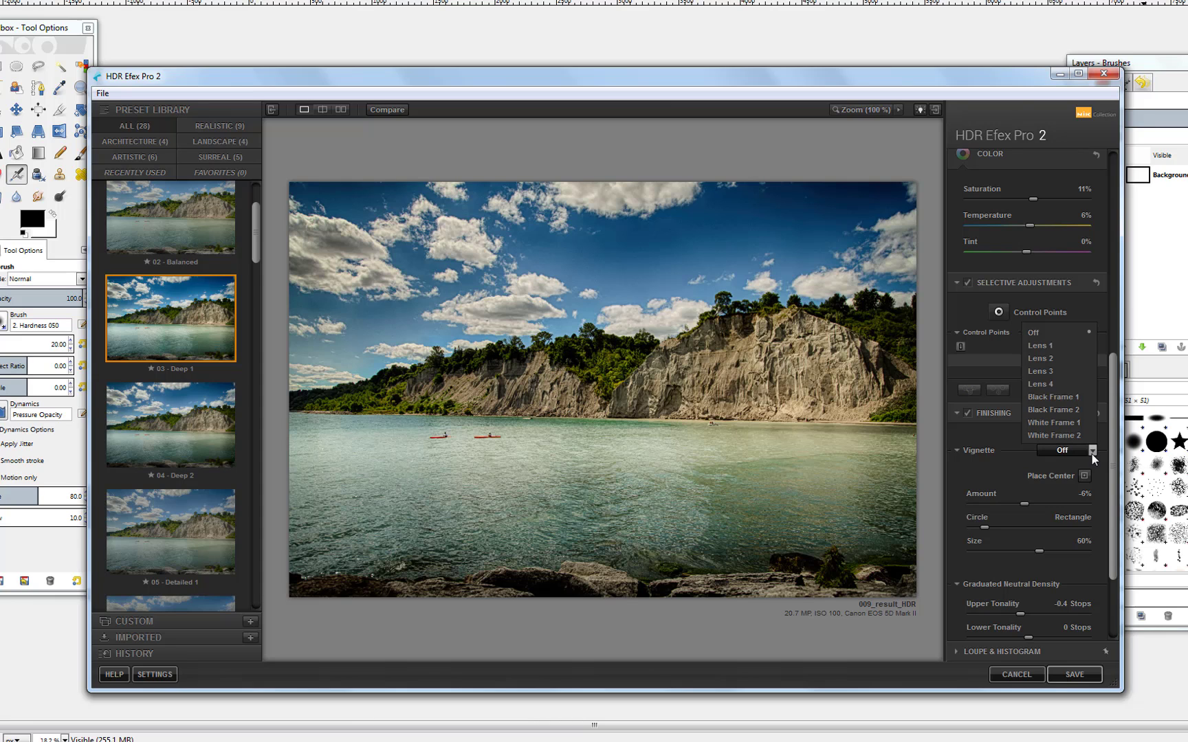
{"action": "left_click", "coordinate": [1079, 438]}
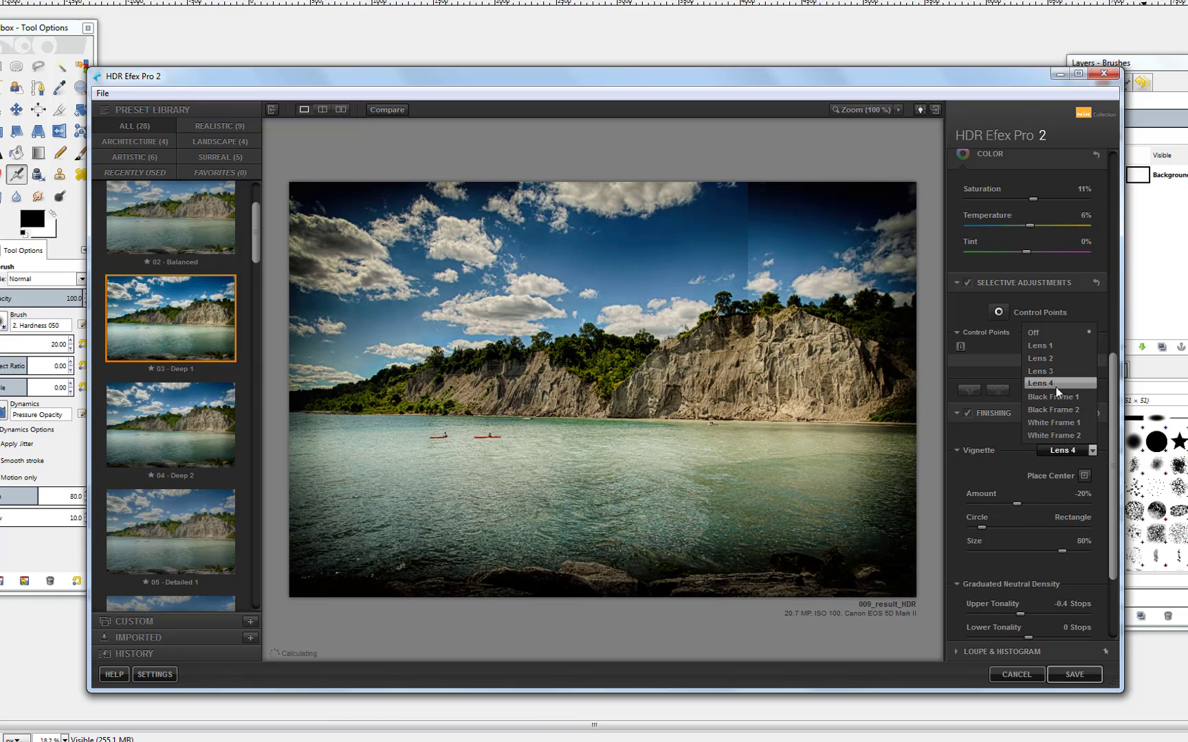
{"action": "left_click", "coordinate": [1033, 333]}
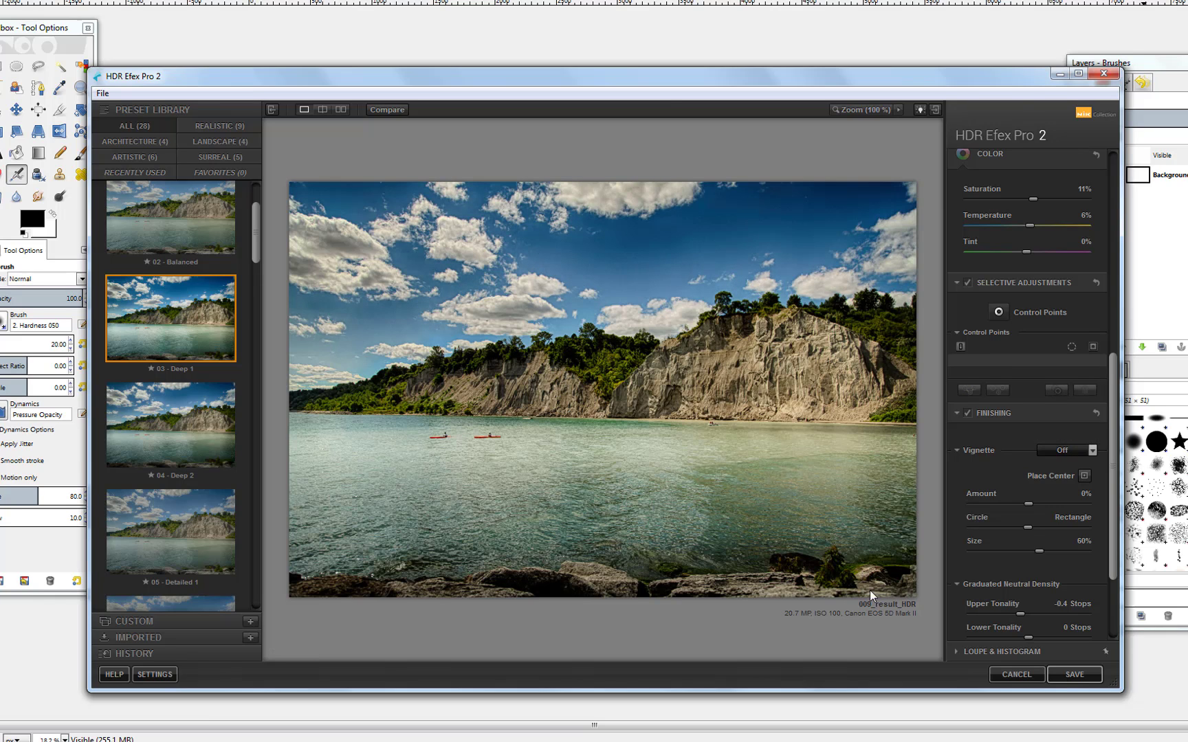
- Set the Graduated Neutral Density Upper Tonality to -0.32 stops
{"action": "left_click_drag", "start_coordinate": [1112, 567], "coordinate": [1108, 634]}
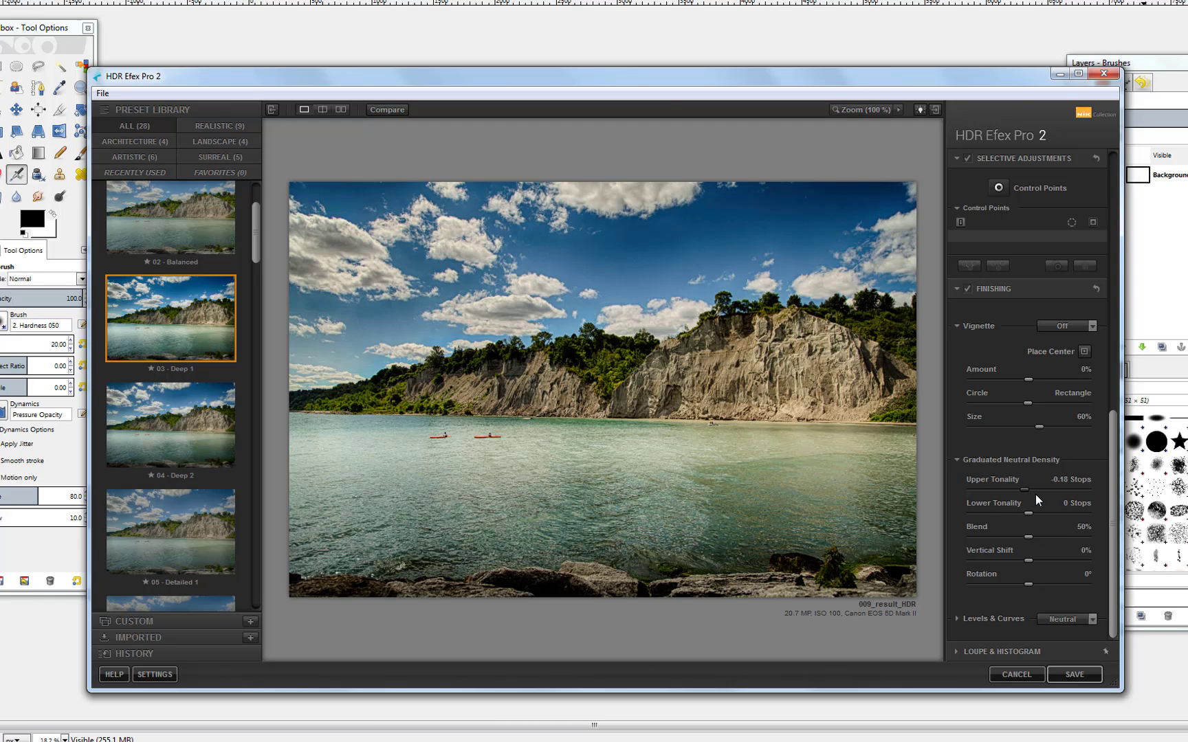
{"action": "mouse_move", "coordinate": [1036, 495]}
{"action": "left_mouse_down"}
{"action": "mouse_move", "coordinate": [1022, 492]}
{"action": "mouse_move", "coordinate": [1051, 493]}
{"action": "mouse_move", "coordinate": [1020, 486]}
{"action": "left_mouse_up"}
{"action": "left_click_drag", "start_coordinate": [1021, 488], "coordinate": [1022, 488]}
- Save the merged HDR image to the NIK_With_GIMP folder as NIK_With_GIMP_3_Image_HDR in TIF format
{"action": "left_click", "coordinate": [102, 92]}
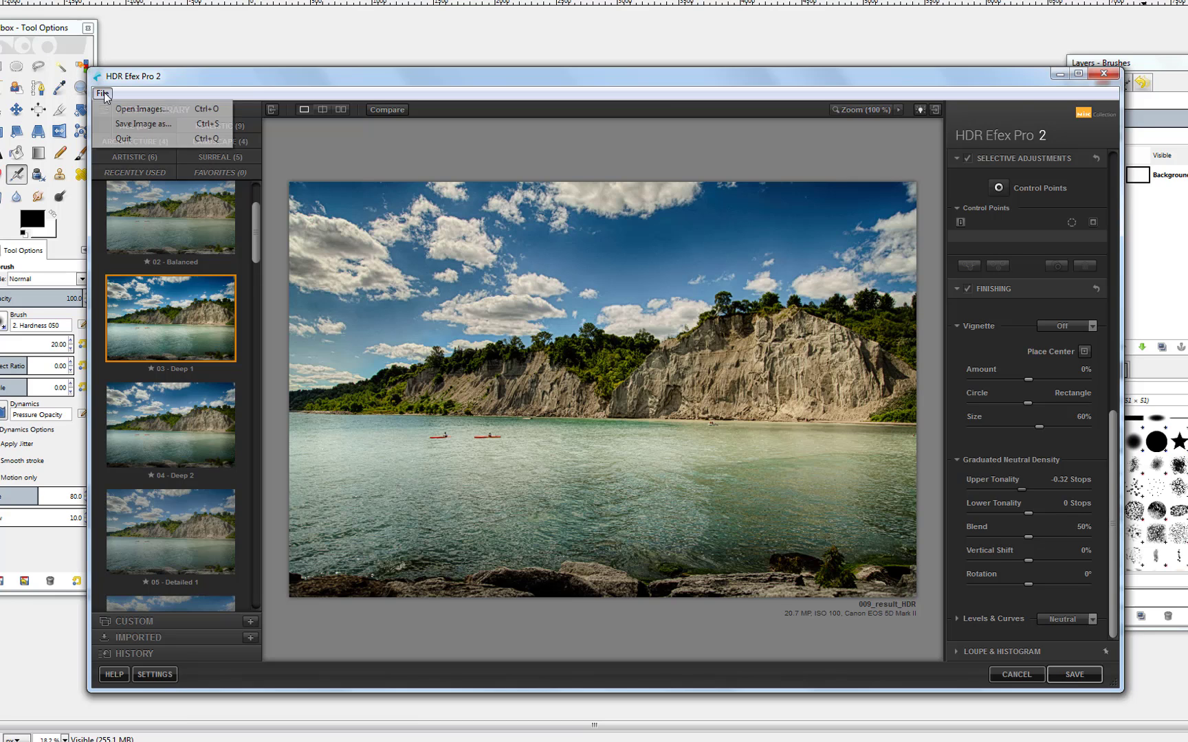
{"action": "left_click", "coordinate": [143, 123]}
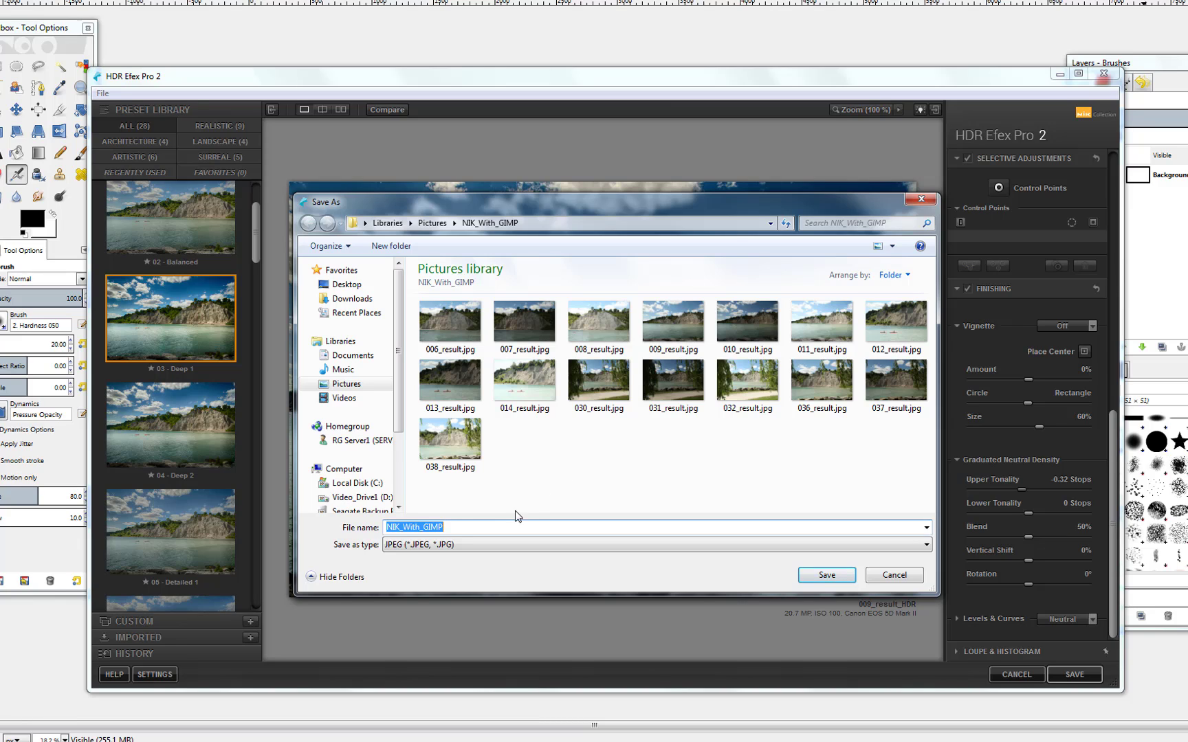
{"action": "left_click", "coordinate": [446, 528]}
{"action": "type", "text": "_#"}
{"action": "key", "text": "BackSpace"}
{"action": "type", "text": "3_)"}
{"action": "key", "text": "BackSpace"}
{"action": "type", "text": "Image_HDR"}
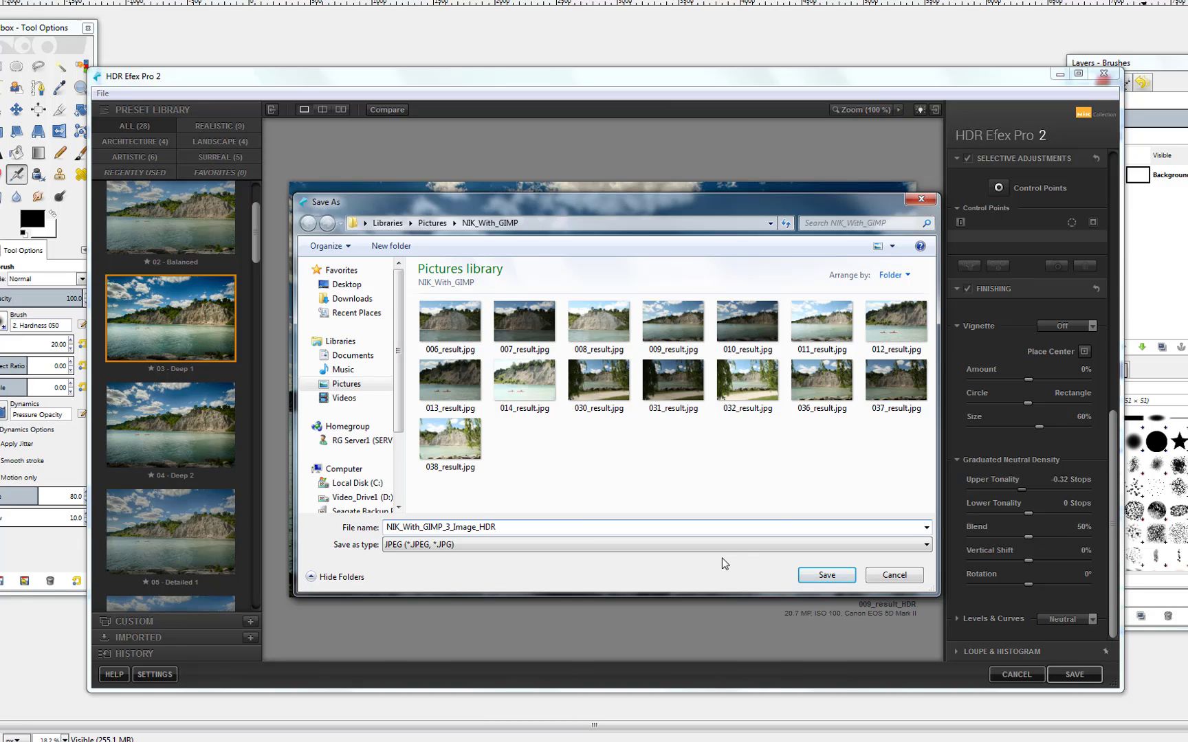
{"action": "left_click", "coordinate": [778, 543]}
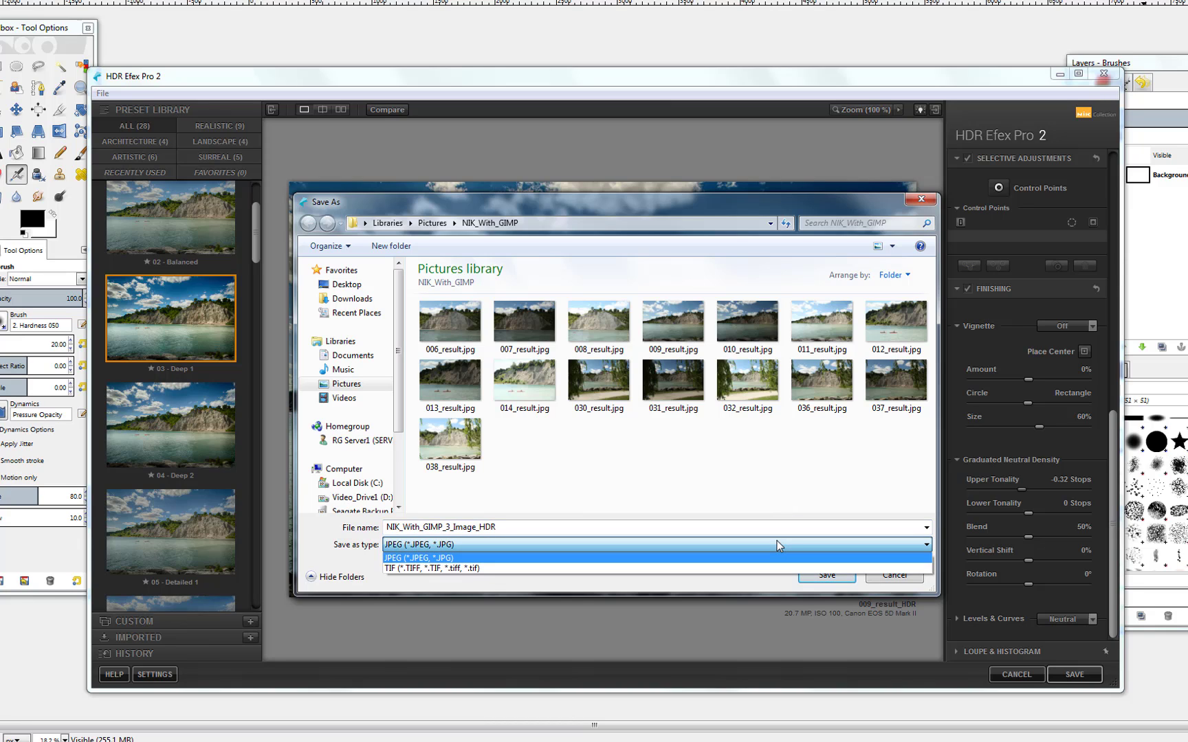
{"action": "left_click", "coordinate": [467, 567]}
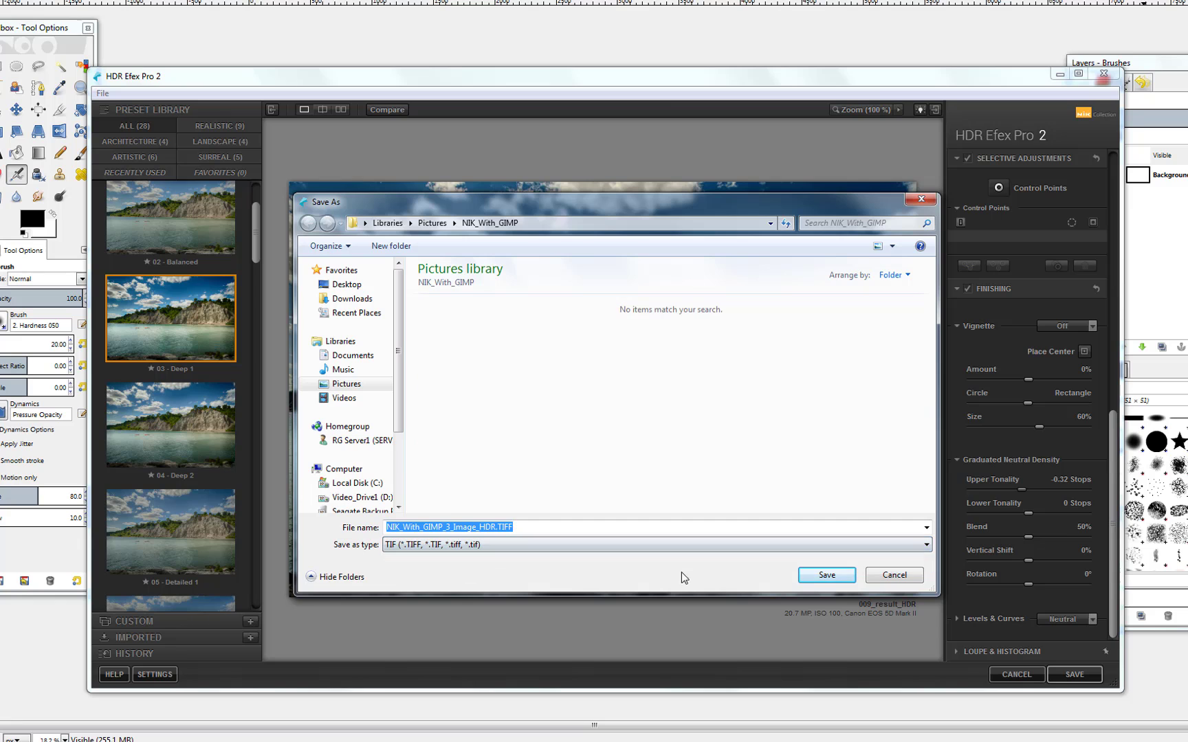
{"action": "left_click", "coordinate": [827, 575]}
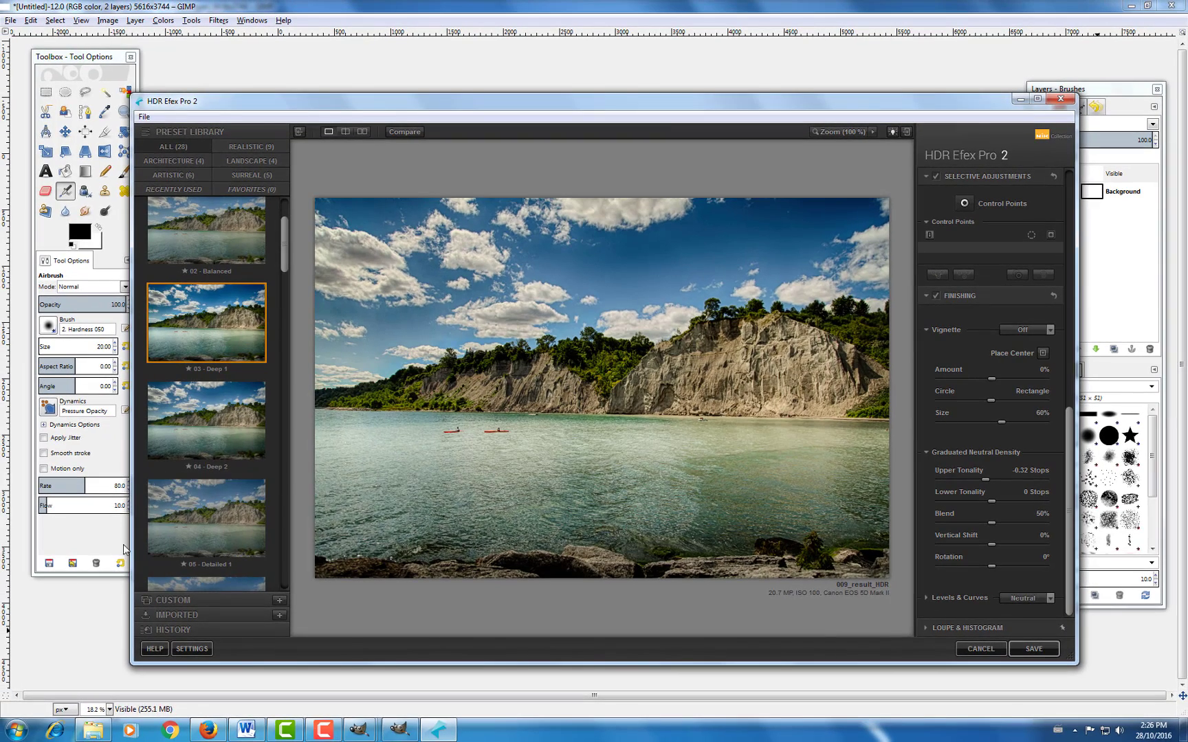
- Switch to Windows Explorer and open the NIK_With_GIMP folder in the Pictures library
{"action": "left_click", "coordinate": [15, 730]}
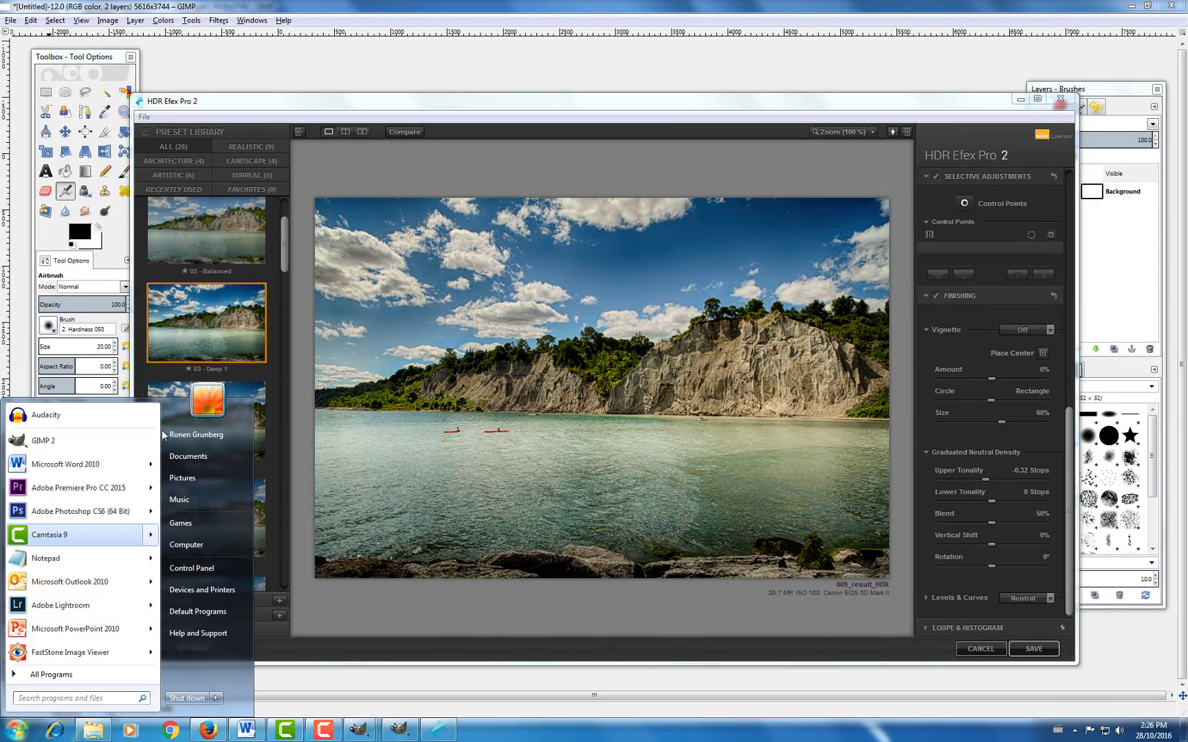
{"action": "left_click", "coordinate": [210, 478]}
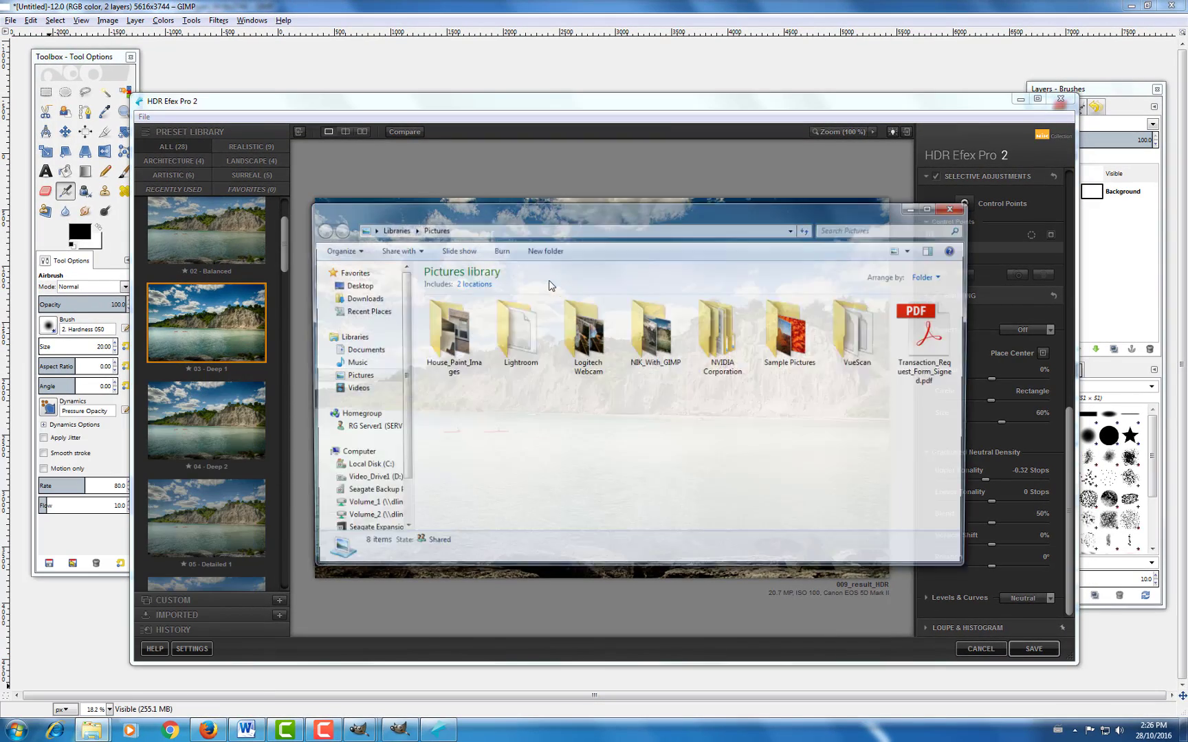
{"action": "left_click", "coordinate": [651, 337]}
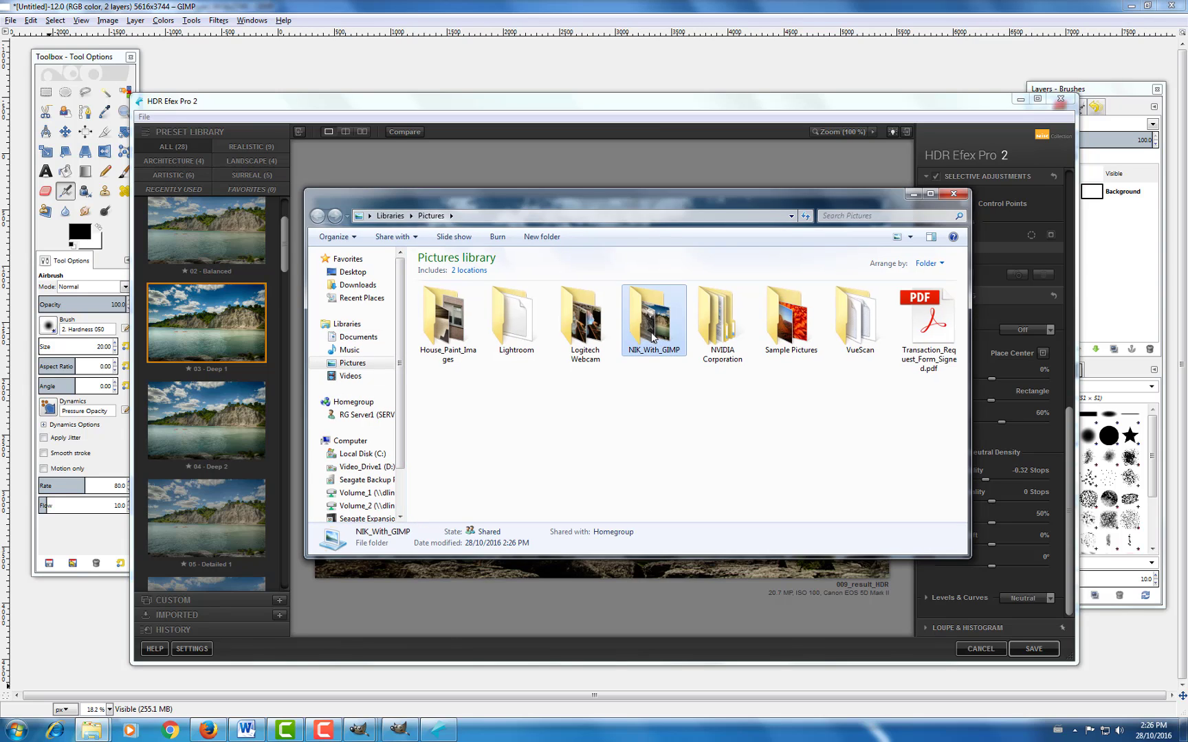
{"action": "double_click", "coordinate": [653, 336]}
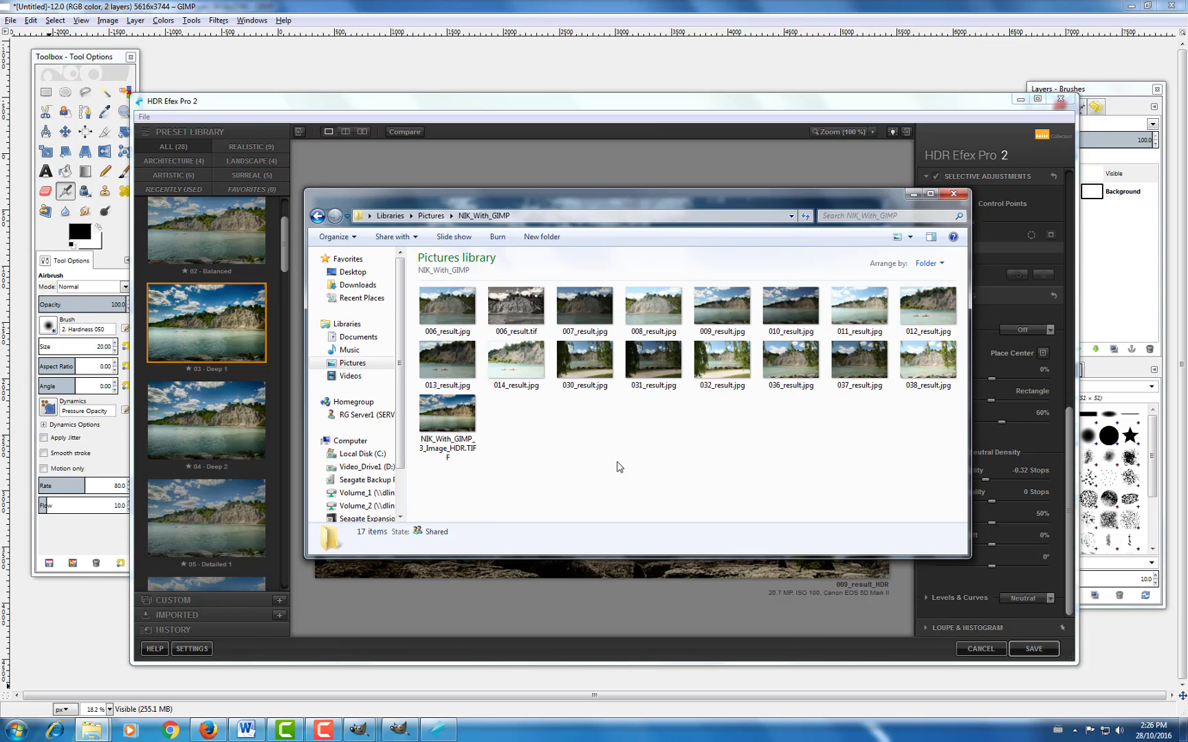
- View NIK_With_GIMP_3_Image_HDR.TIFF in FastStone Image Viewer, then close the full-screen view to return to the folder
{"action": "left_click", "coordinate": [450, 443]}
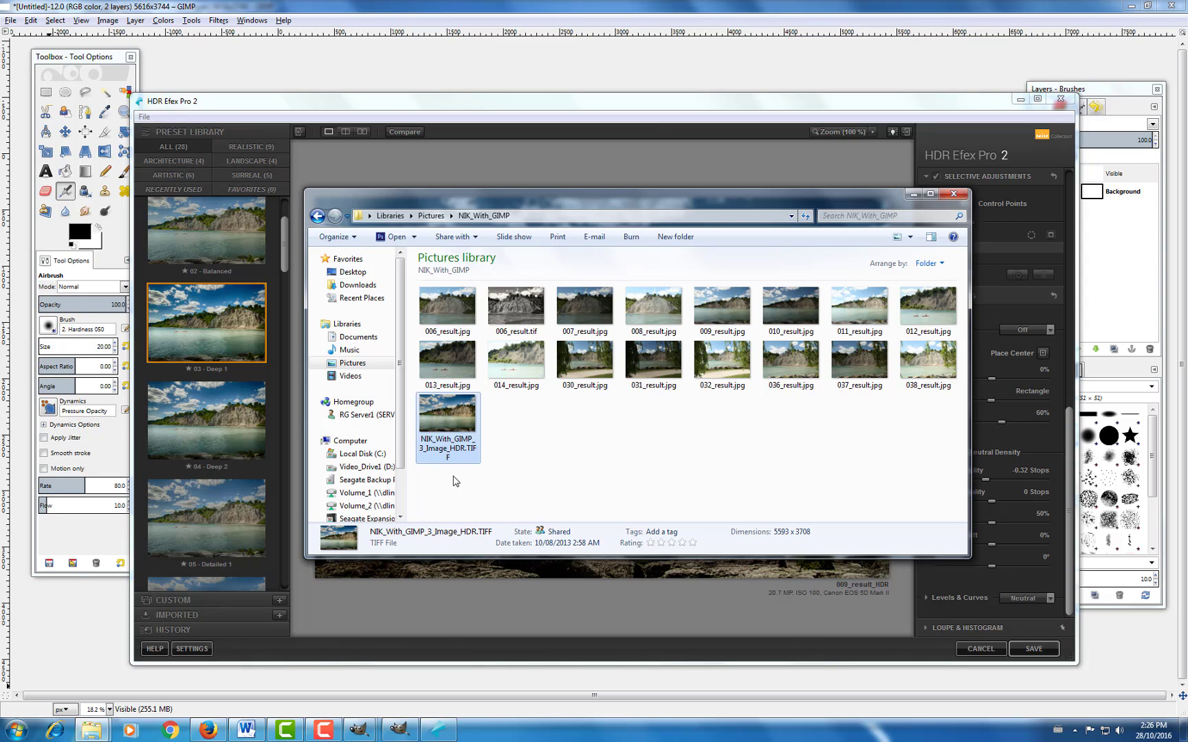
{"action": "right_click", "coordinate": [451, 412]}
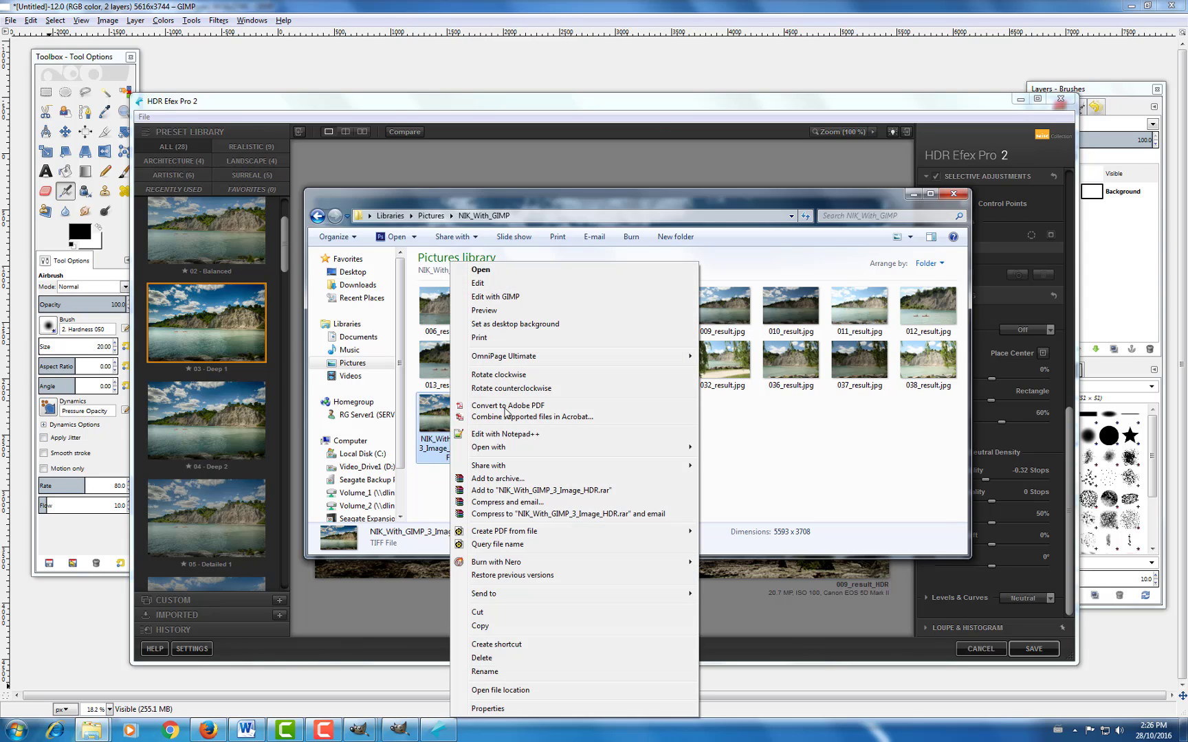
{"action": "mouse_move", "coordinate": [576, 448]}
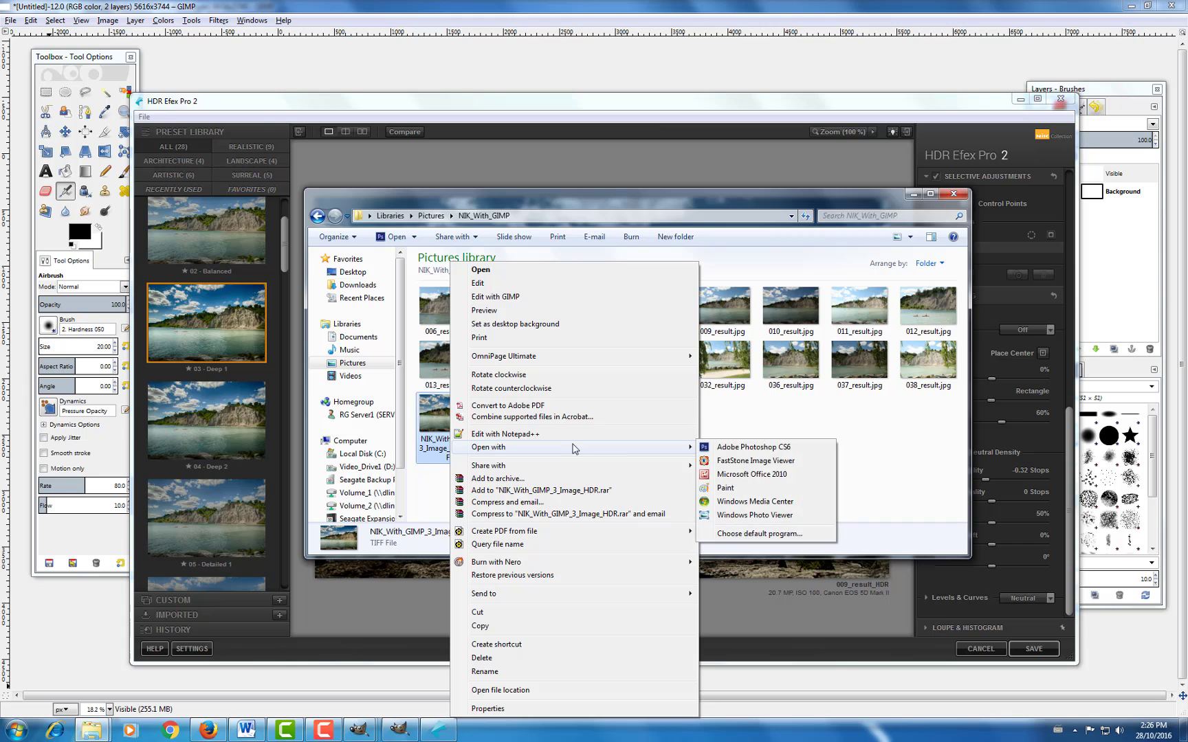
{"action": "left_click", "coordinate": [766, 461]}
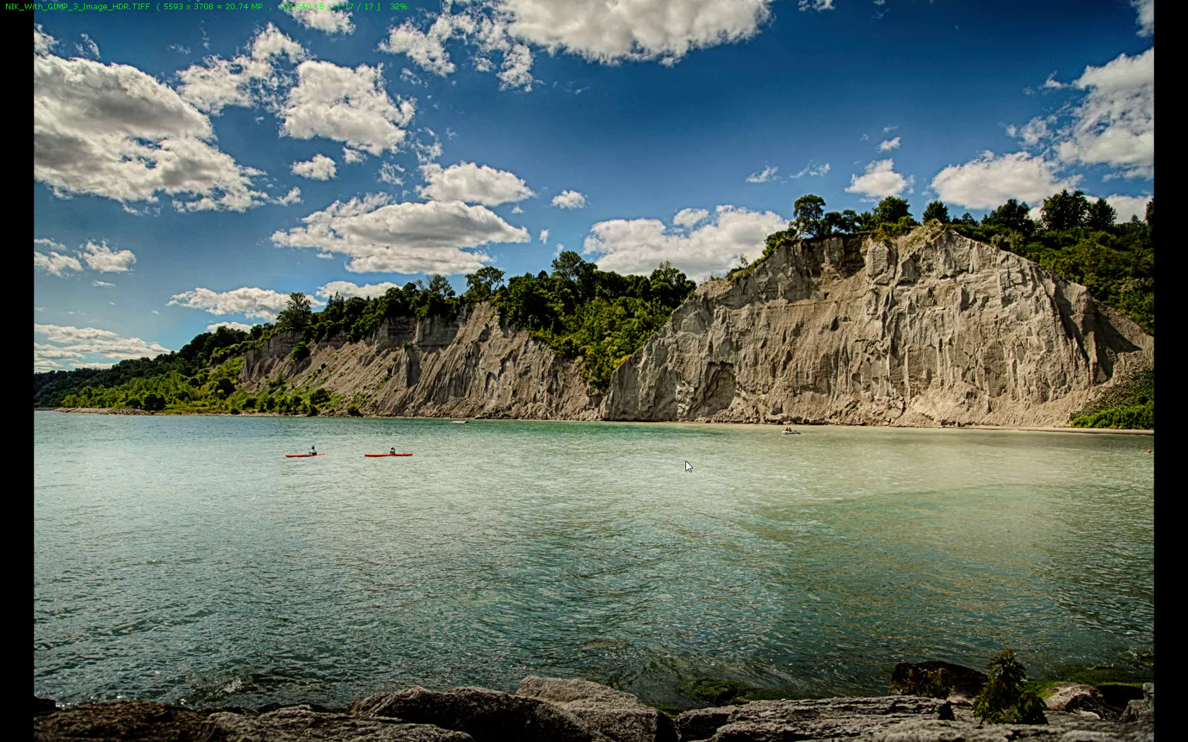
{"action": "key", "text": "Escape"}
{"action": "left_click", "coordinate": [559, 379]}
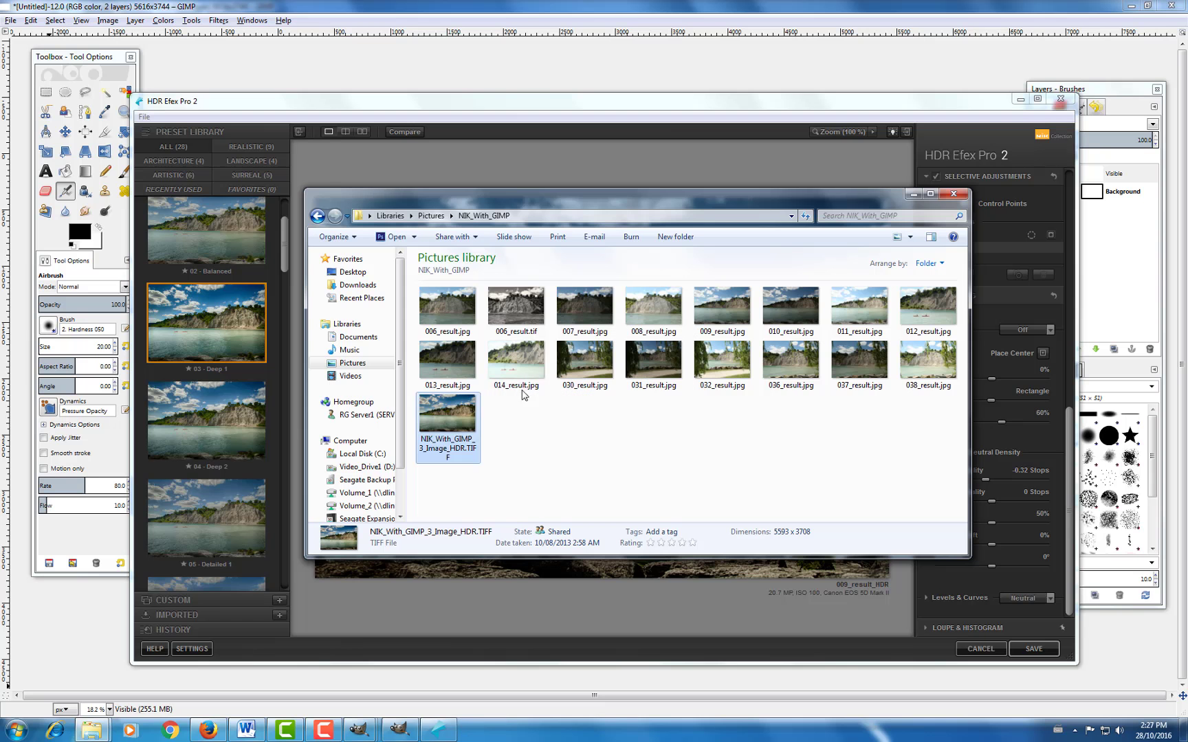